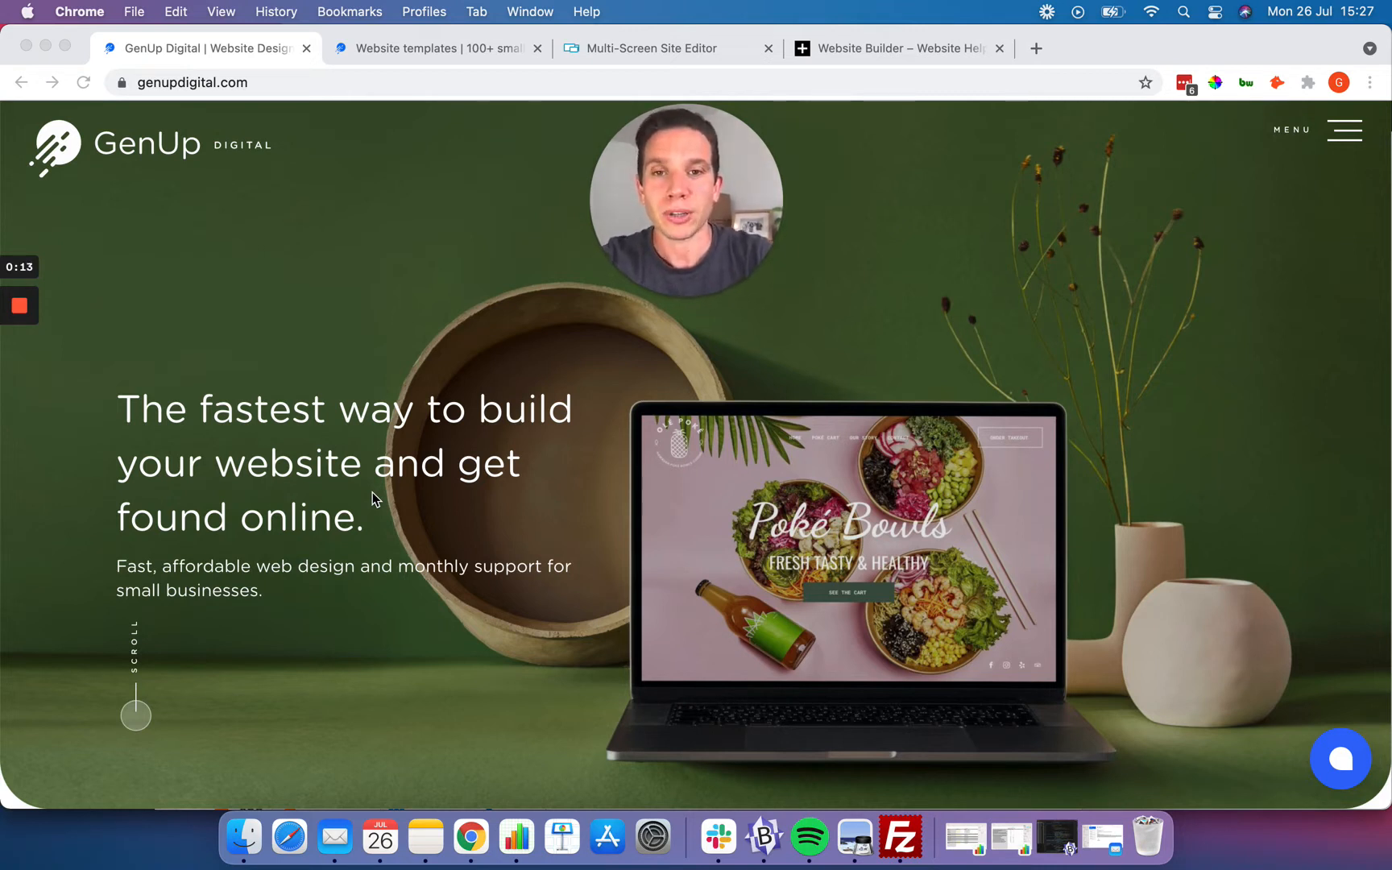
{"action": "left_click_drag", "start_coordinate": [678, 209], "coordinate": [1208, 265]}
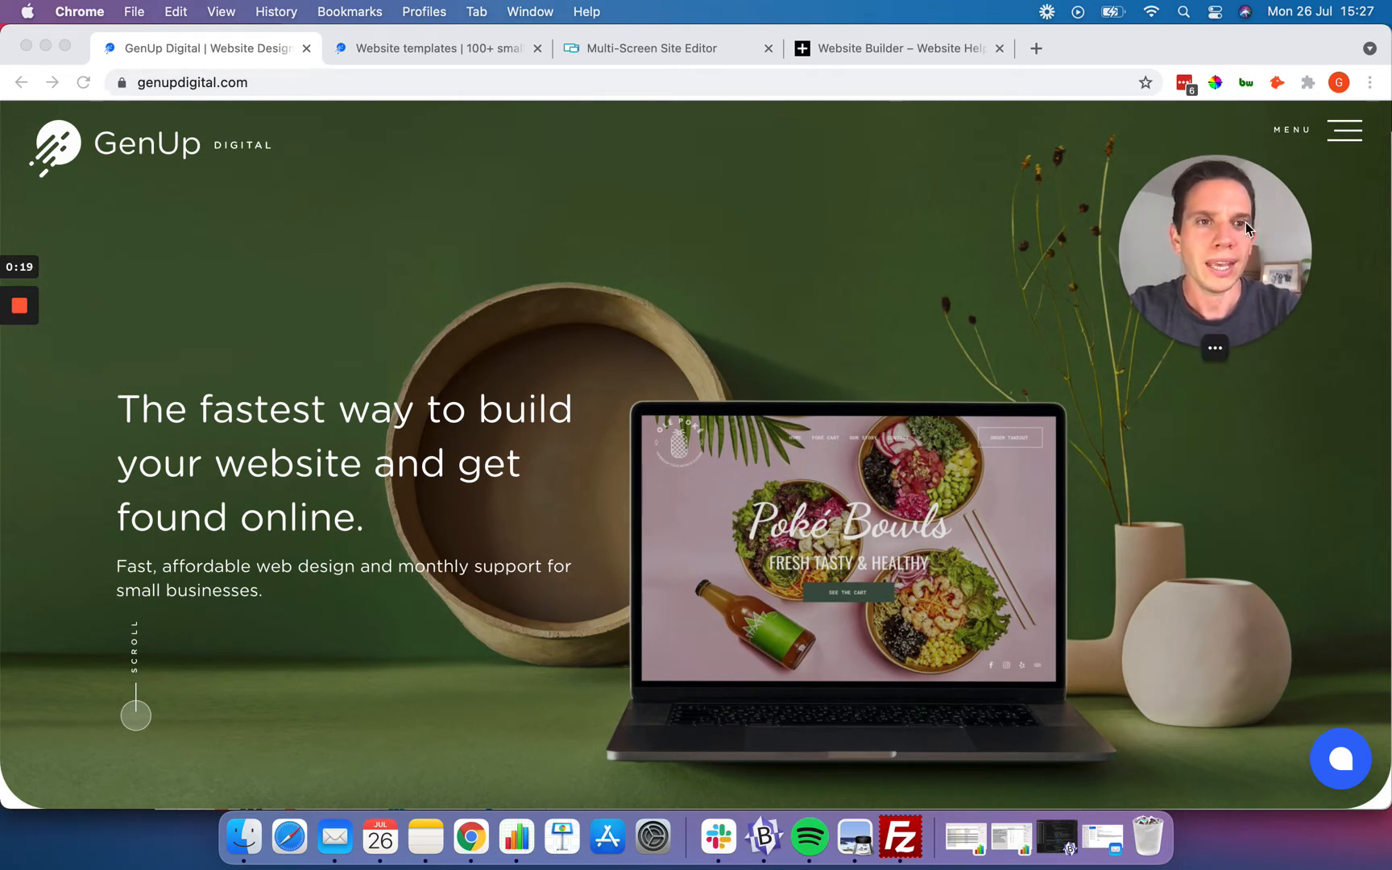
{"action": "left_click_drag", "start_coordinate": [1246, 225], "coordinate": [667, 225]}
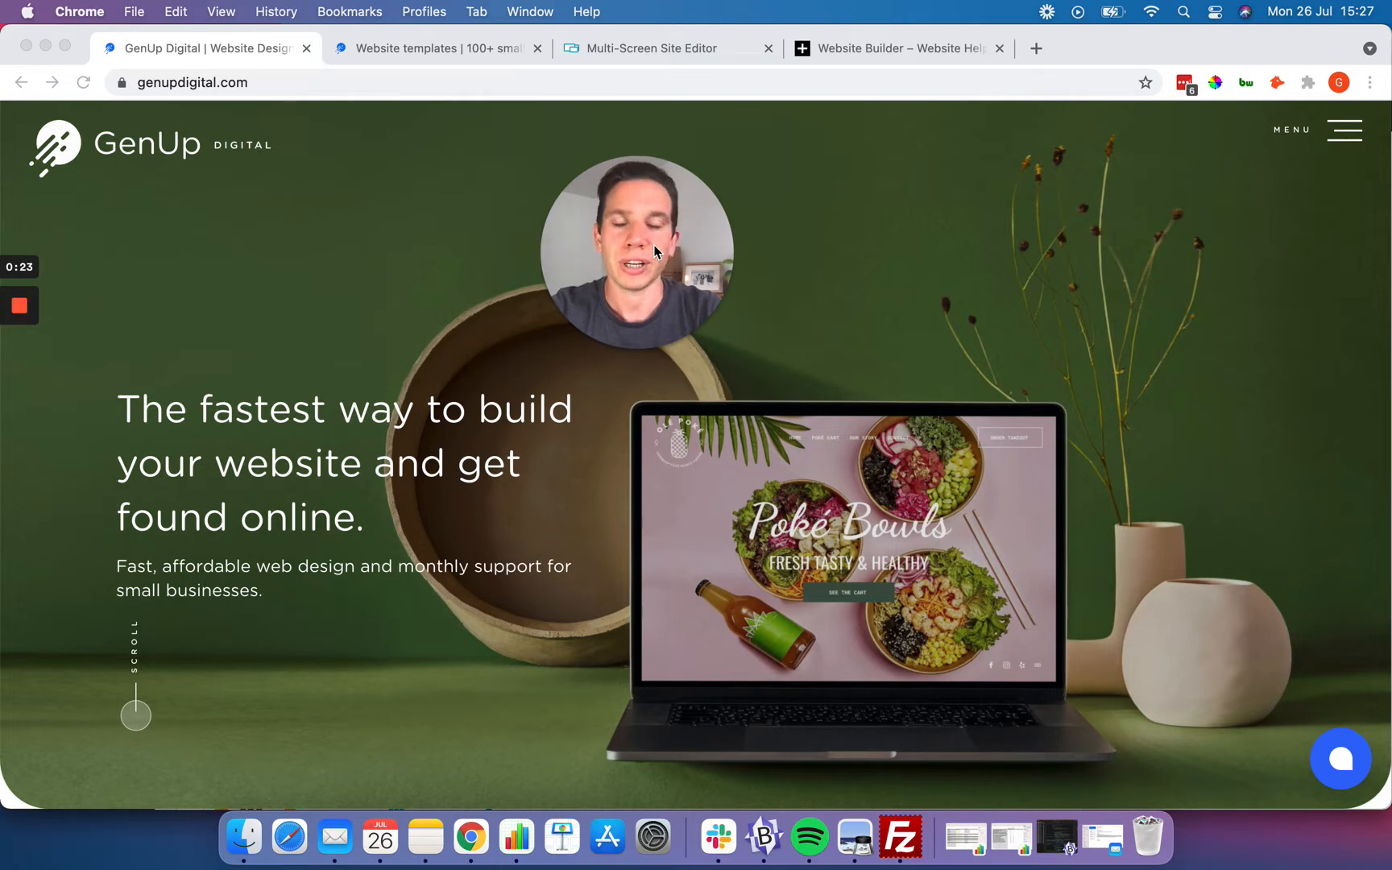
{"action": "left_click_drag", "start_coordinate": [654, 245], "coordinate": [687, 226]}
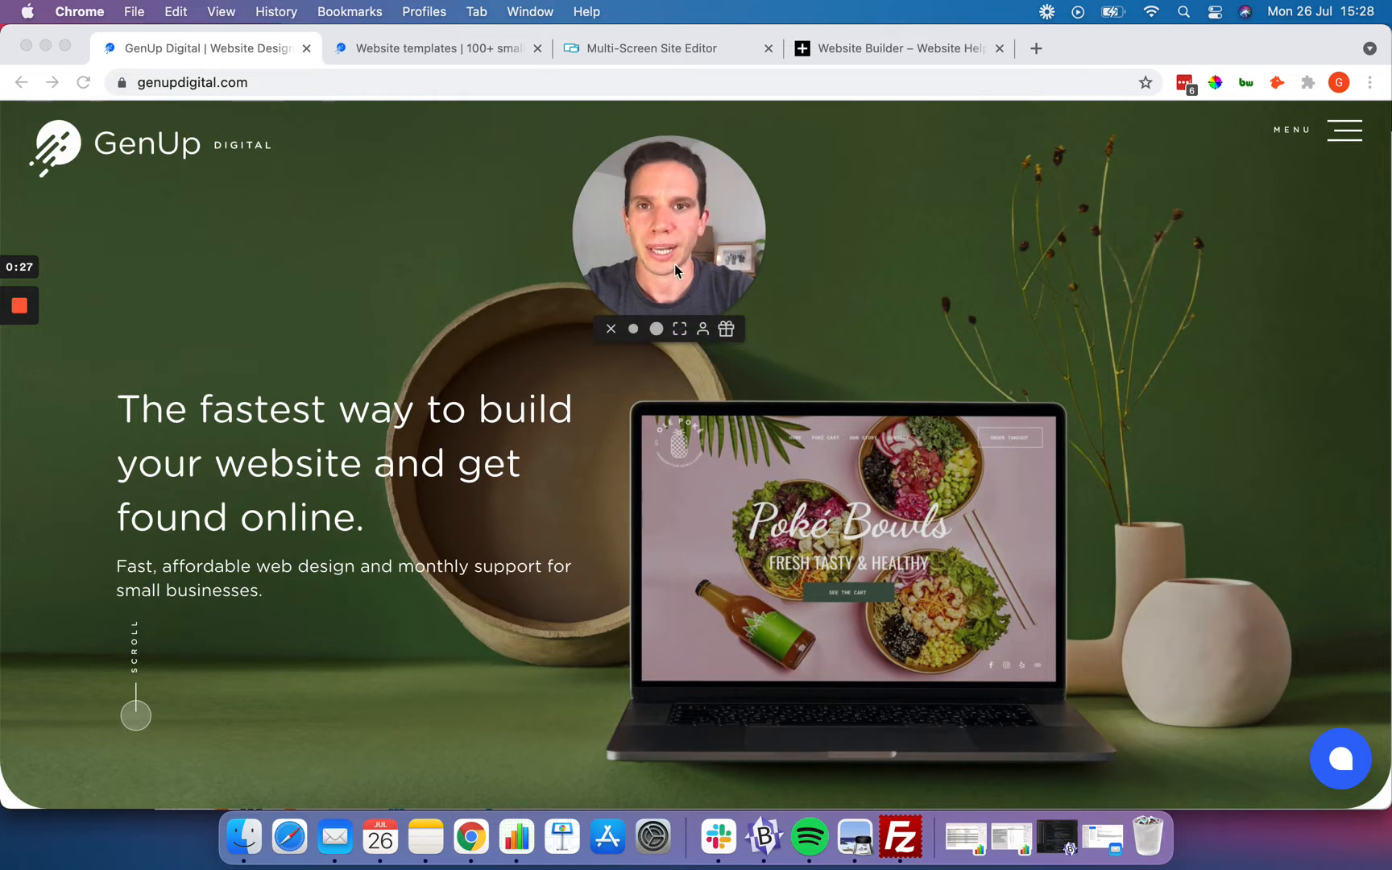
{"action": "left_click_drag", "start_coordinate": [674, 263], "coordinate": [1029, 211]}
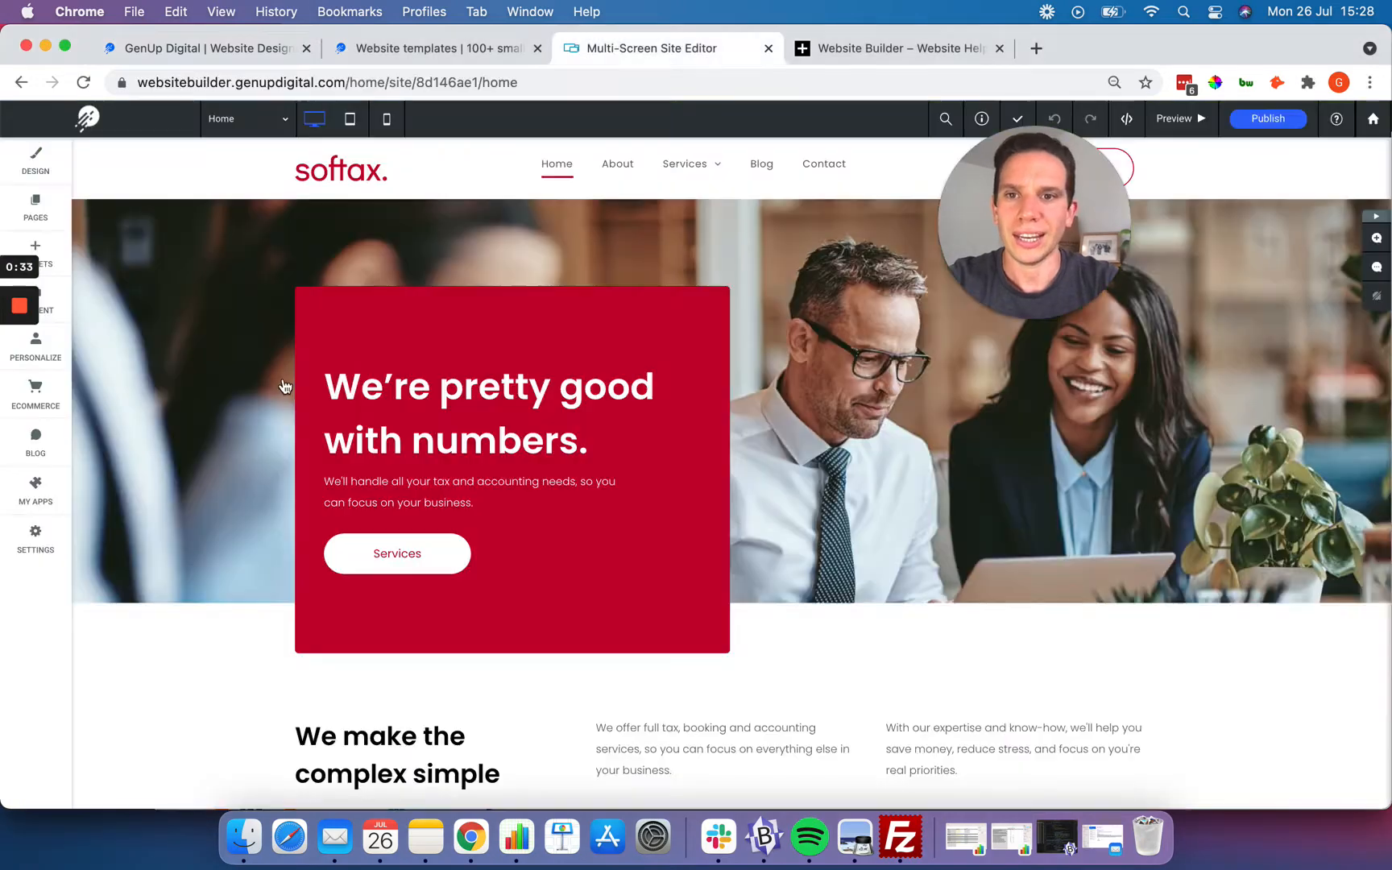
- Switch to the Multi-Screen Site Editor and review the Softax home page from the hero banner down to the footer
{"action": "left_click", "coordinate": [636, 50]}
{"action": "left_click_drag", "start_coordinate": [1068, 196], "coordinate": [1175, 283]}
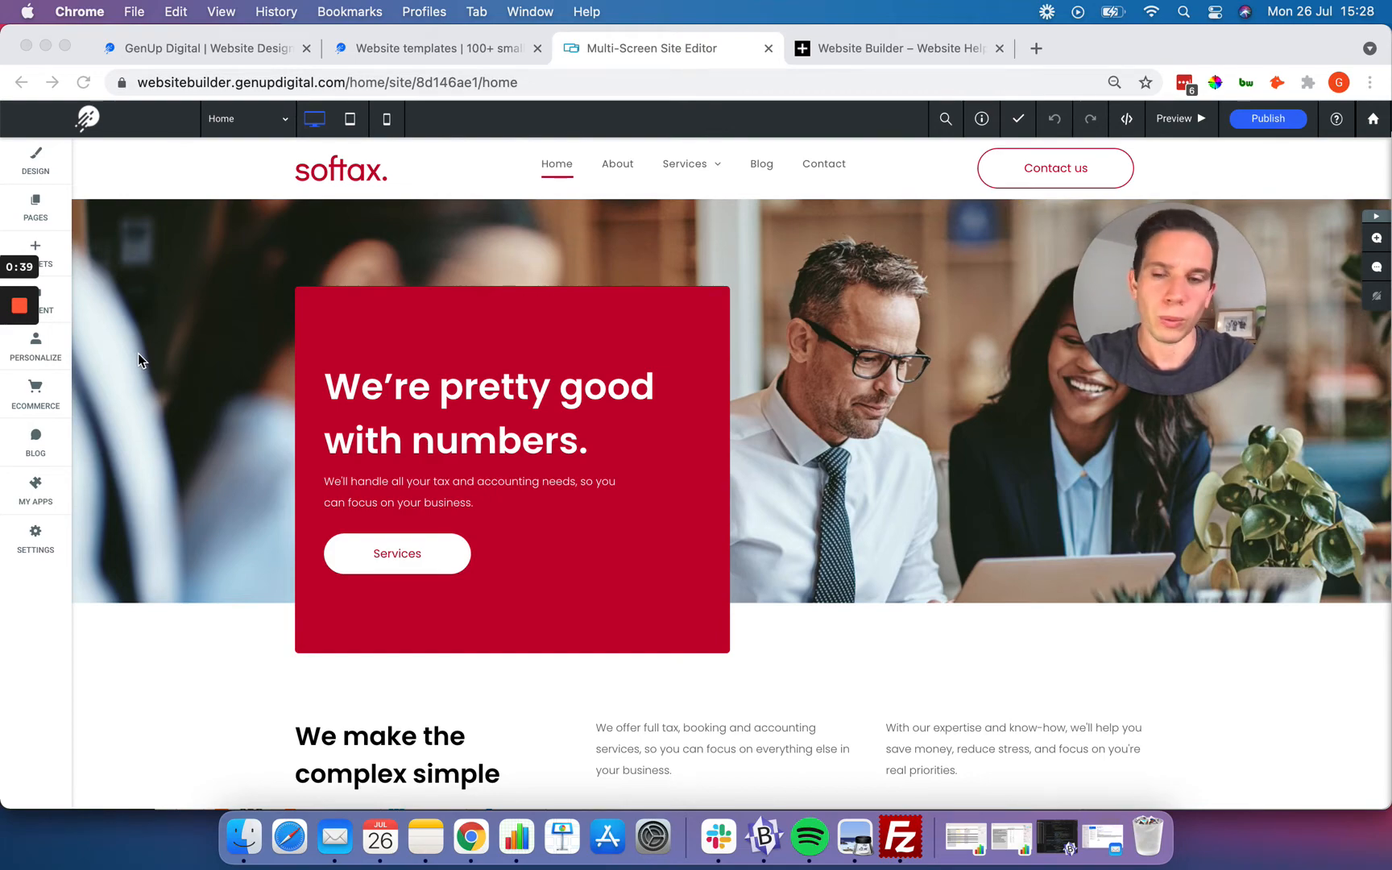
{"action": "scroll", "coordinate": [137, 387], "scroll_direction": "down", "scroll_amount": 6}
{"action": "scroll", "coordinate": [135, 414], "scroll_direction": "down", "scroll_amount": 20}
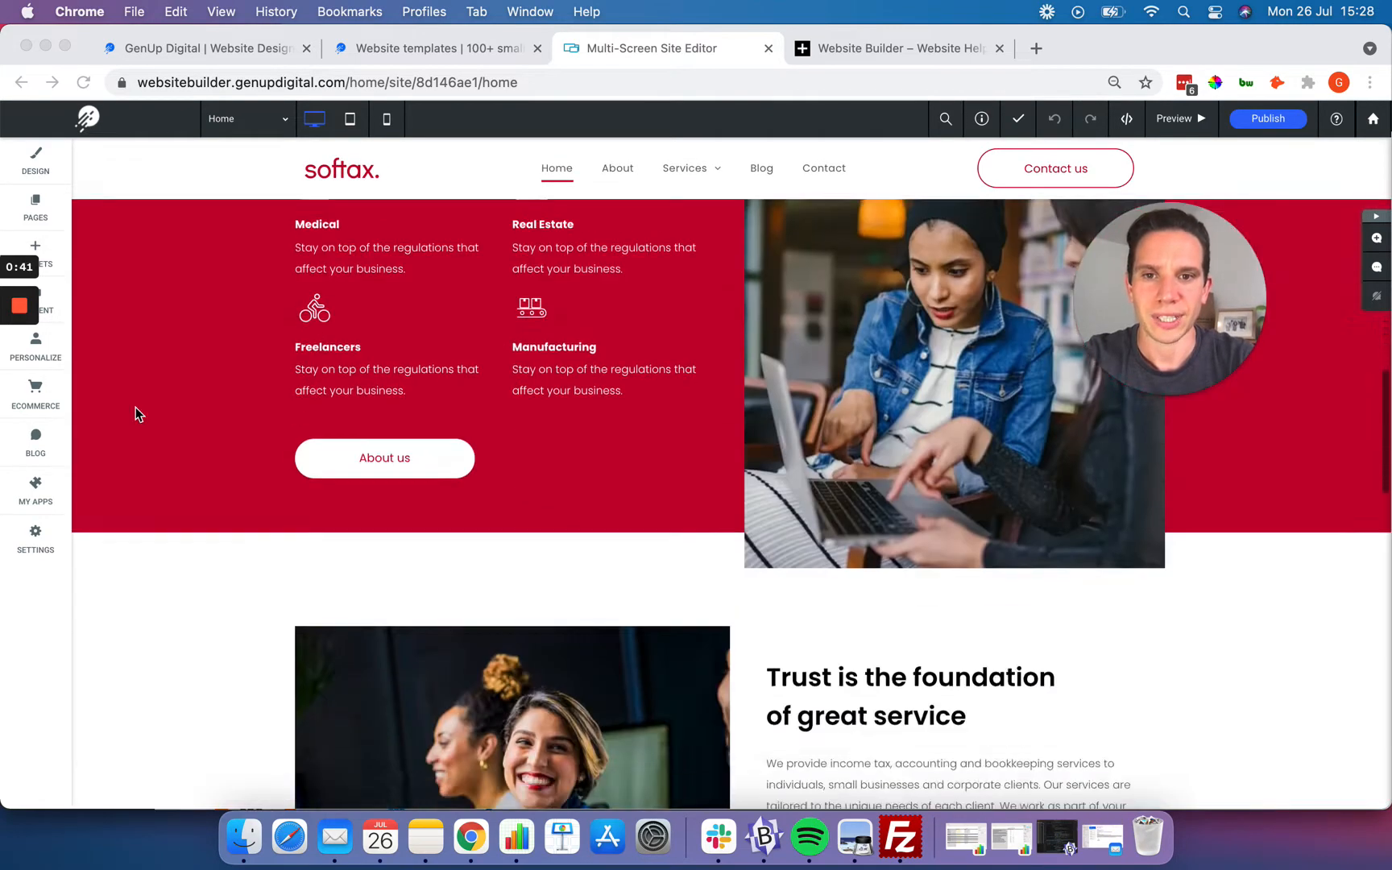
{"action": "scroll", "coordinate": [134, 407], "scroll_direction": "down", "scroll_amount": 5}
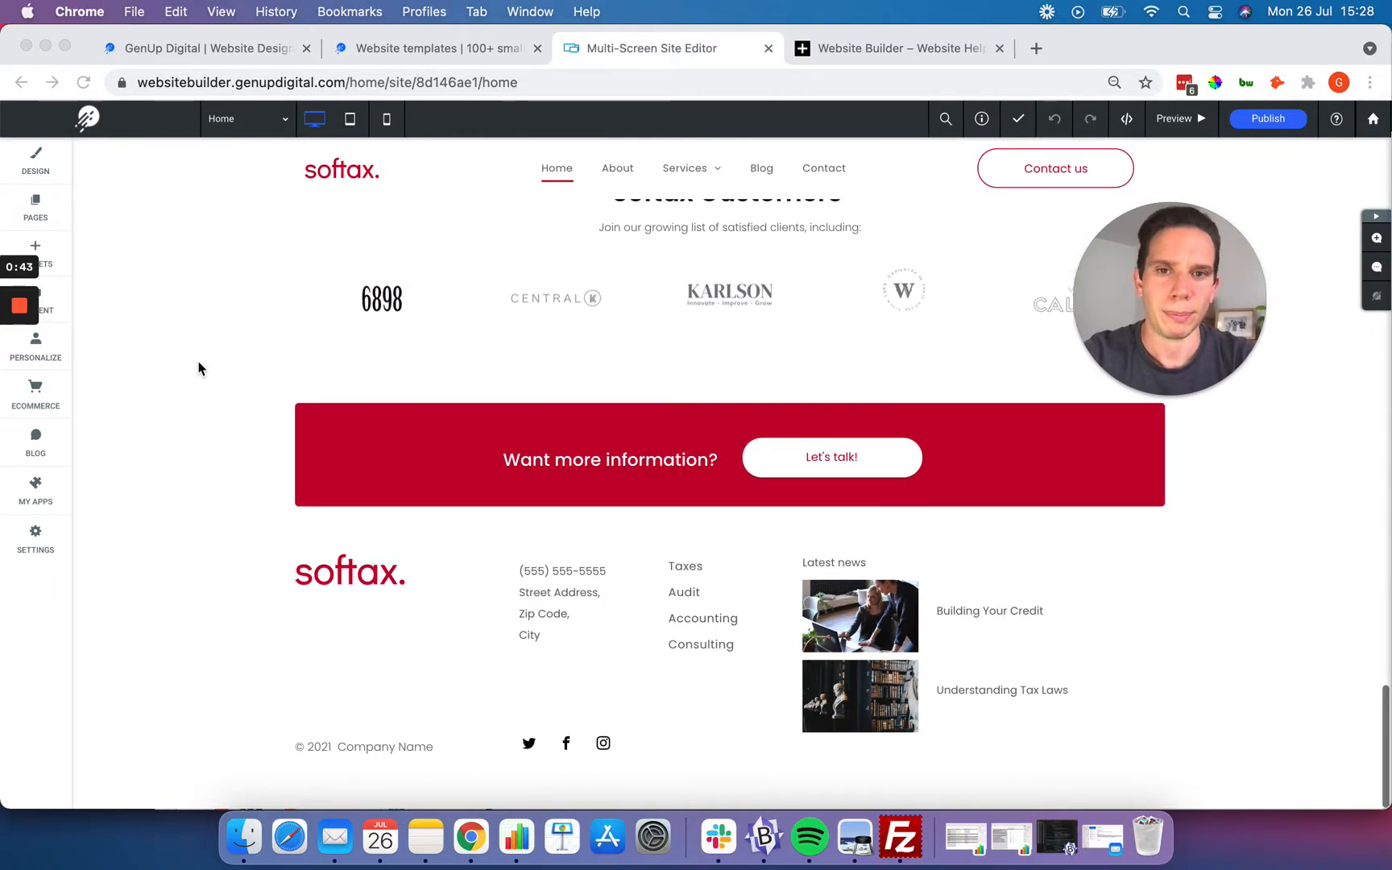
{"action": "scroll", "coordinate": [199, 367], "scroll_direction": "up", "scroll_amount": 10}
{"action": "scroll", "coordinate": [198, 368], "scroll_direction": "up", "scroll_amount": 12}
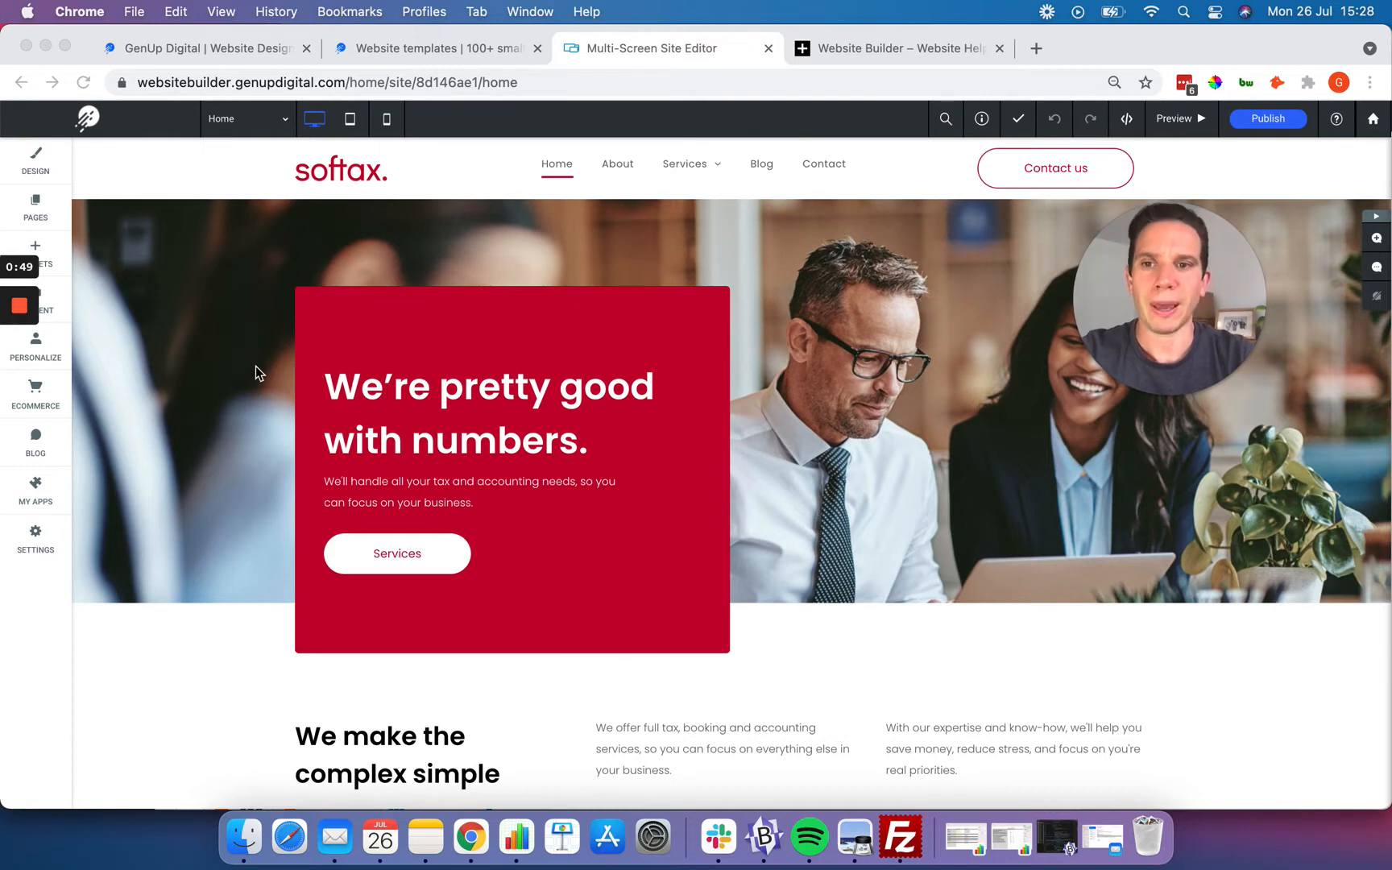
{"action": "scroll", "coordinate": [256, 366], "scroll_direction": "down", "scroll_amount": 5}
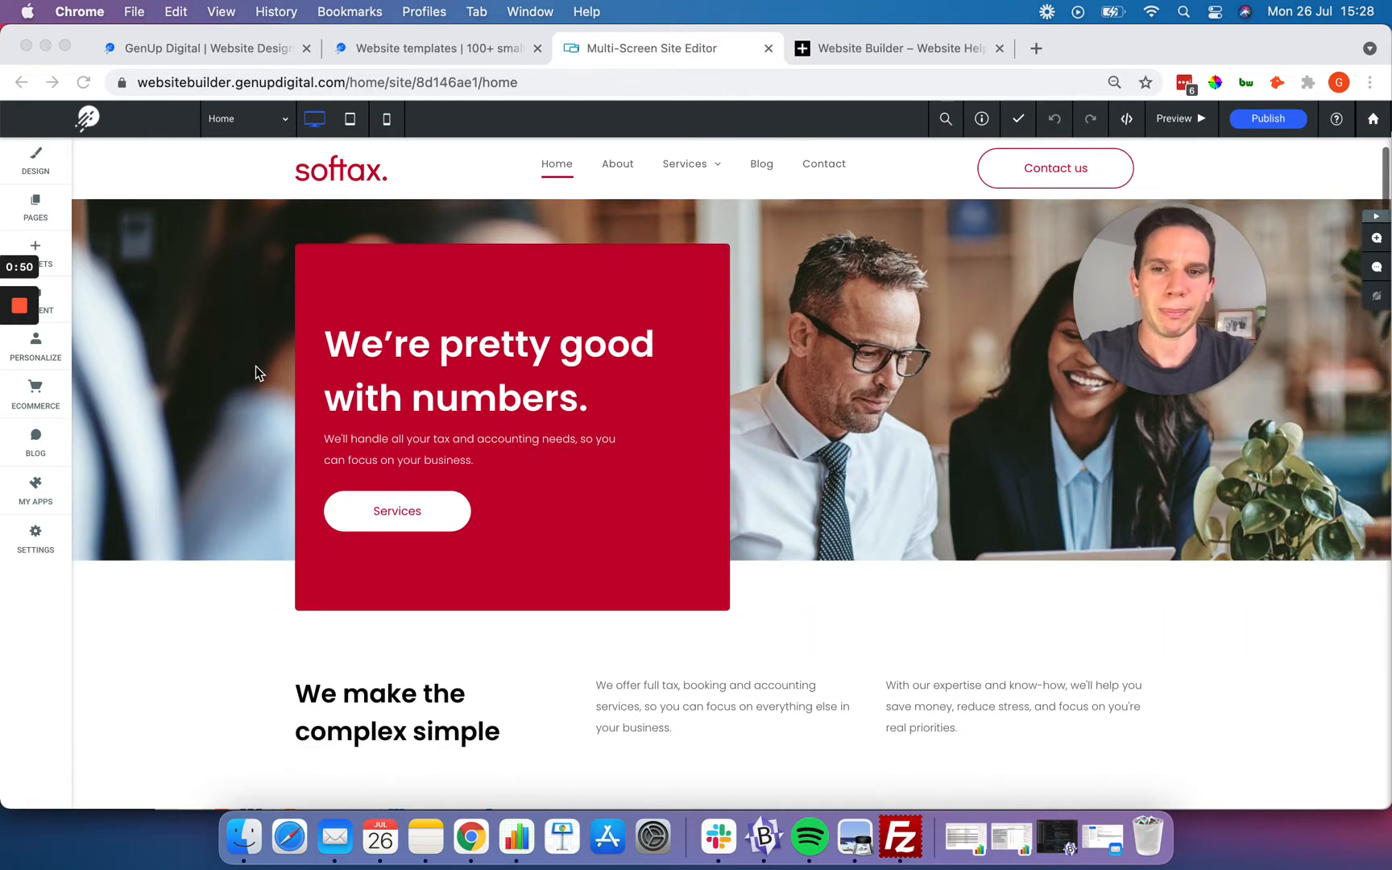
{"action": "scroll", "coordinate": [174, 526], "scroll_direction": "down", "scroll_amount": 15}
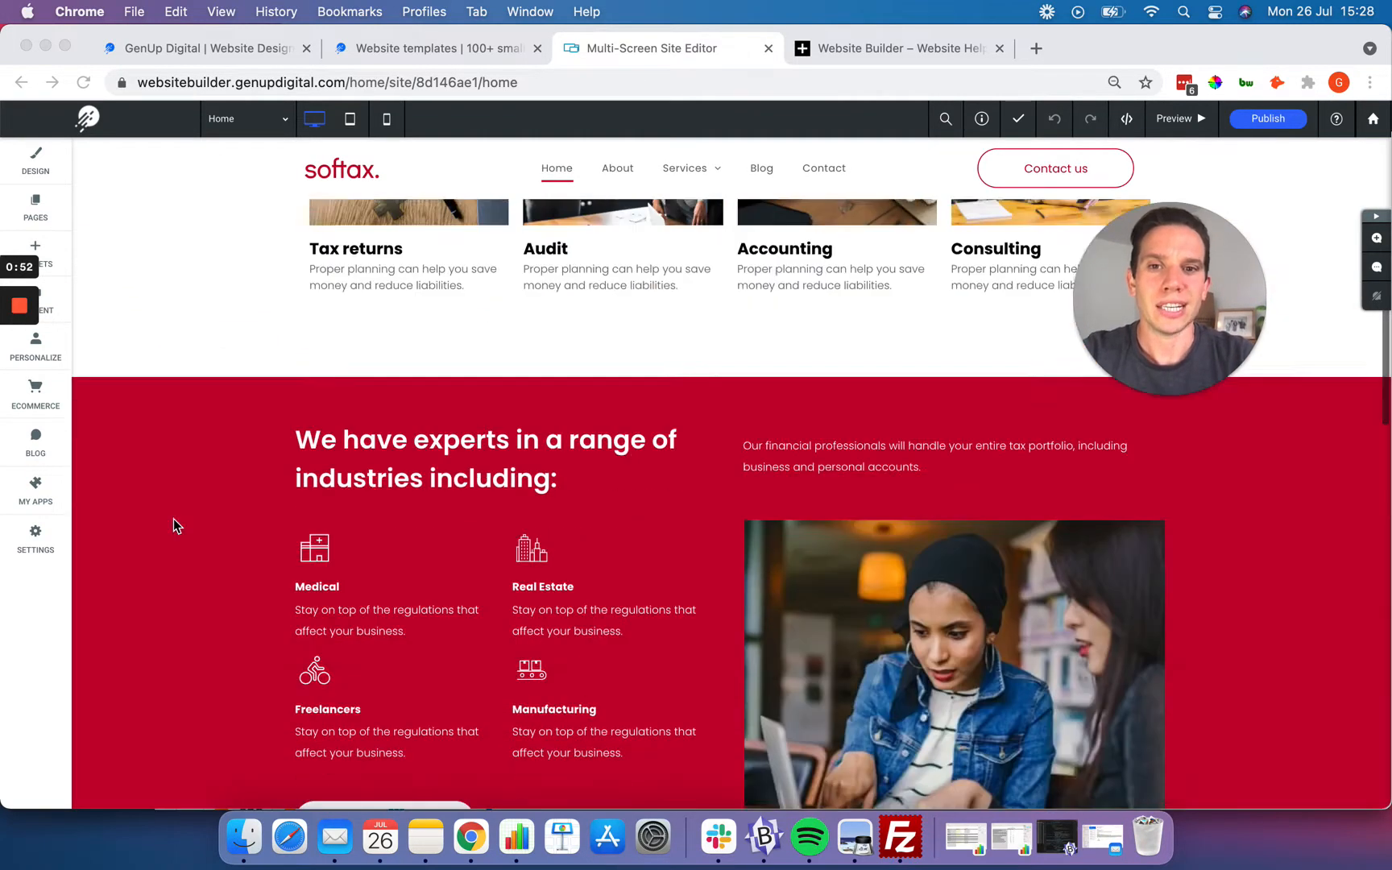
{"action": "scroll", "coordinate": [227, 504], "scroll_direction": "down", "scroll_amount": 13}
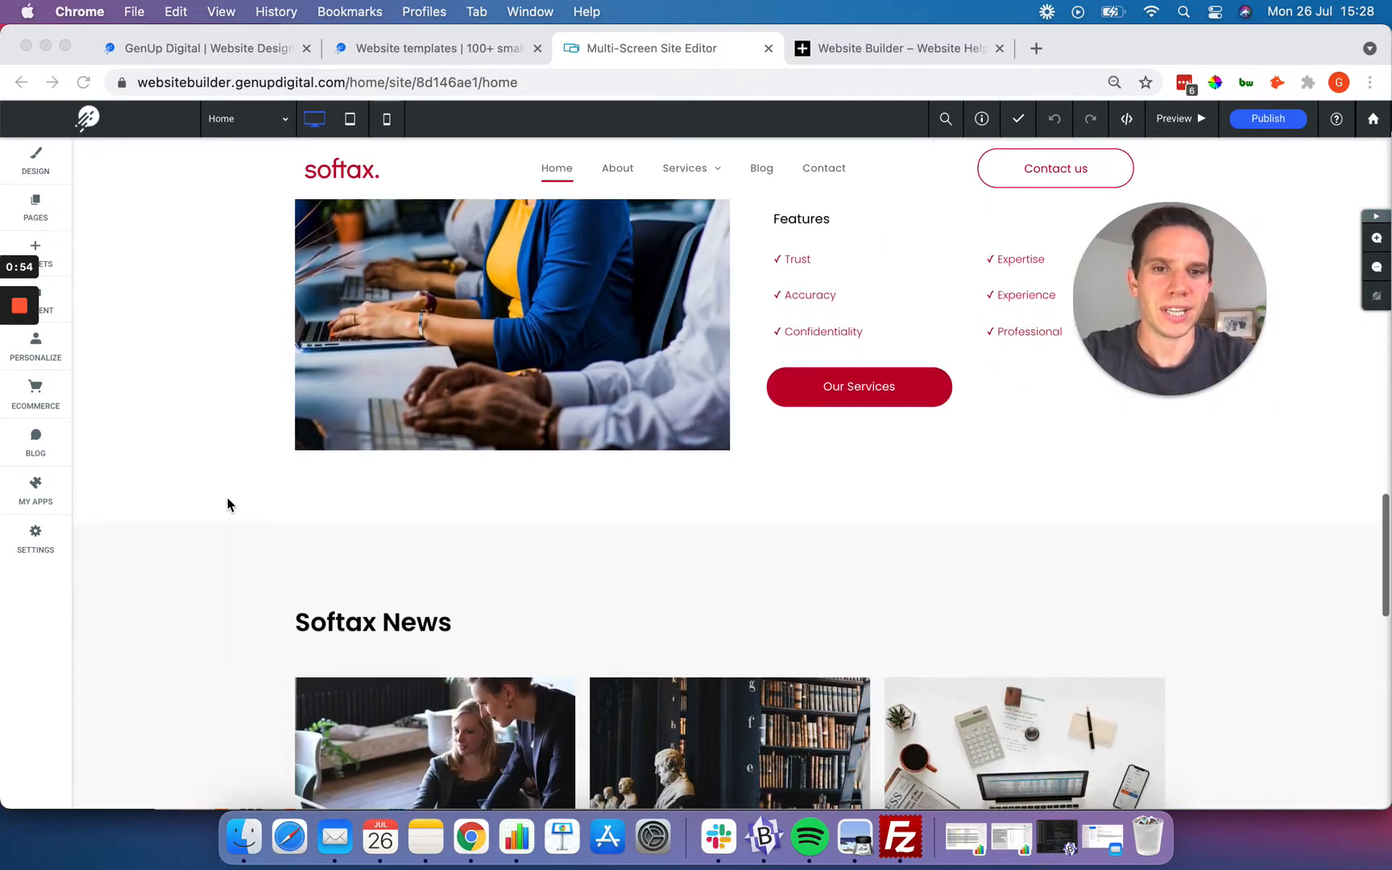
{"action": "scroll", "coordinate": [227, 504], "scroll_direction": "down", "scroll_amount": 5}
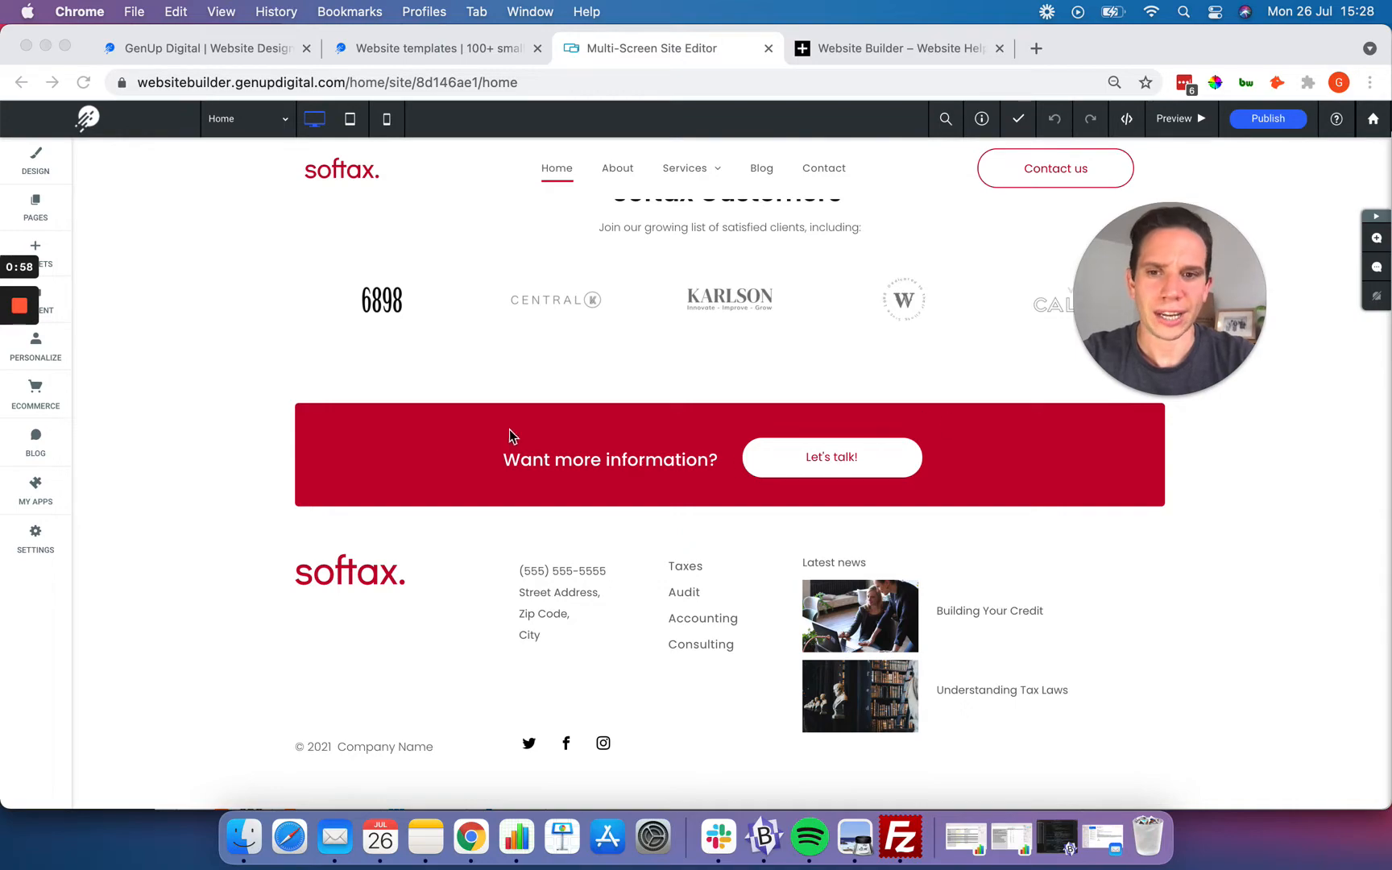
{"action": "scroll", "coordinate": [194, 448], "scroll_direction": "up", "scroll_amount": 20}
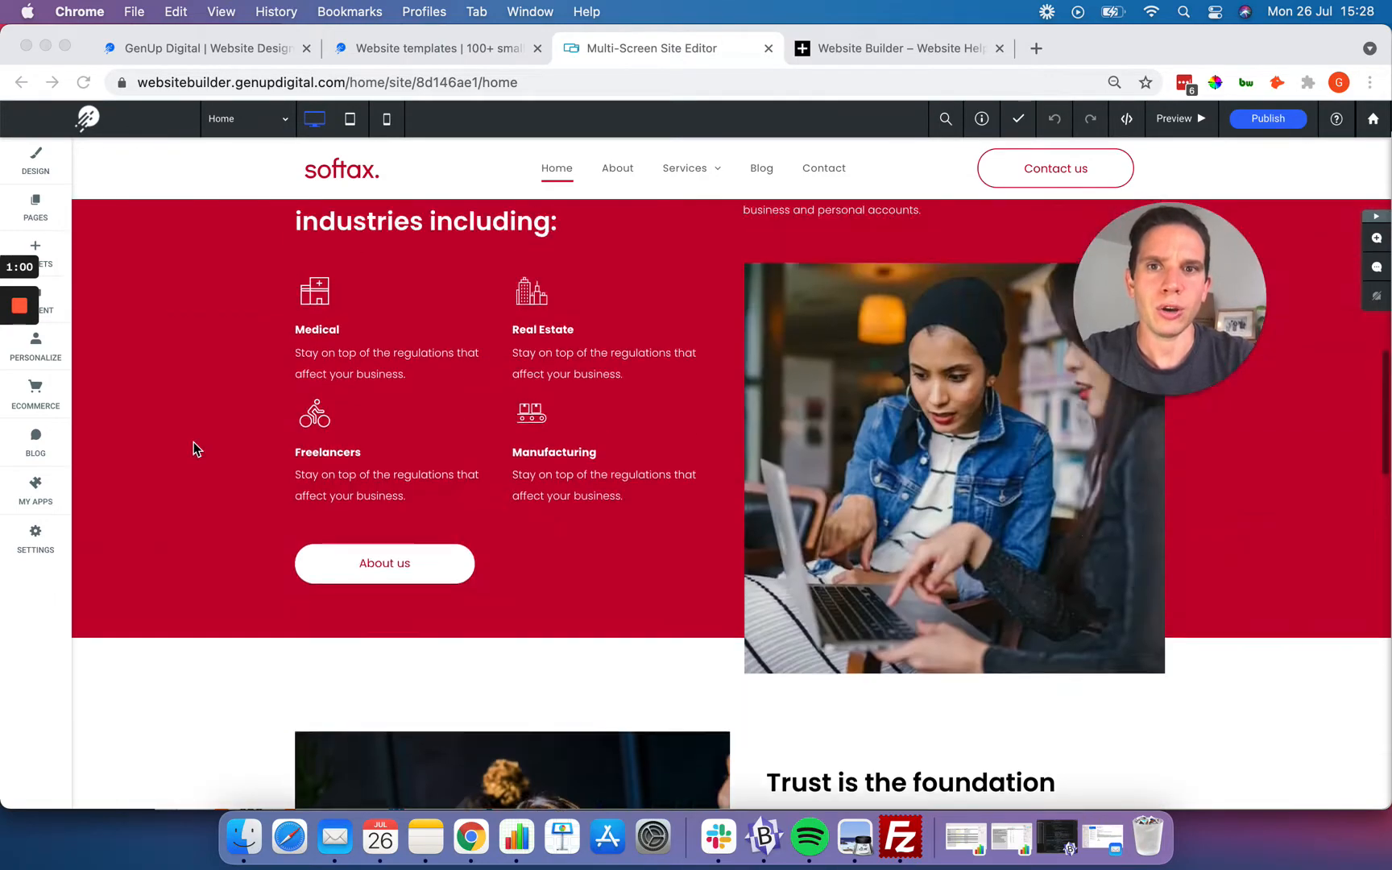
{"action": "scroll", "coordinate": [193, 449], "scroll_direction": "up", "scroll_amount": 4}
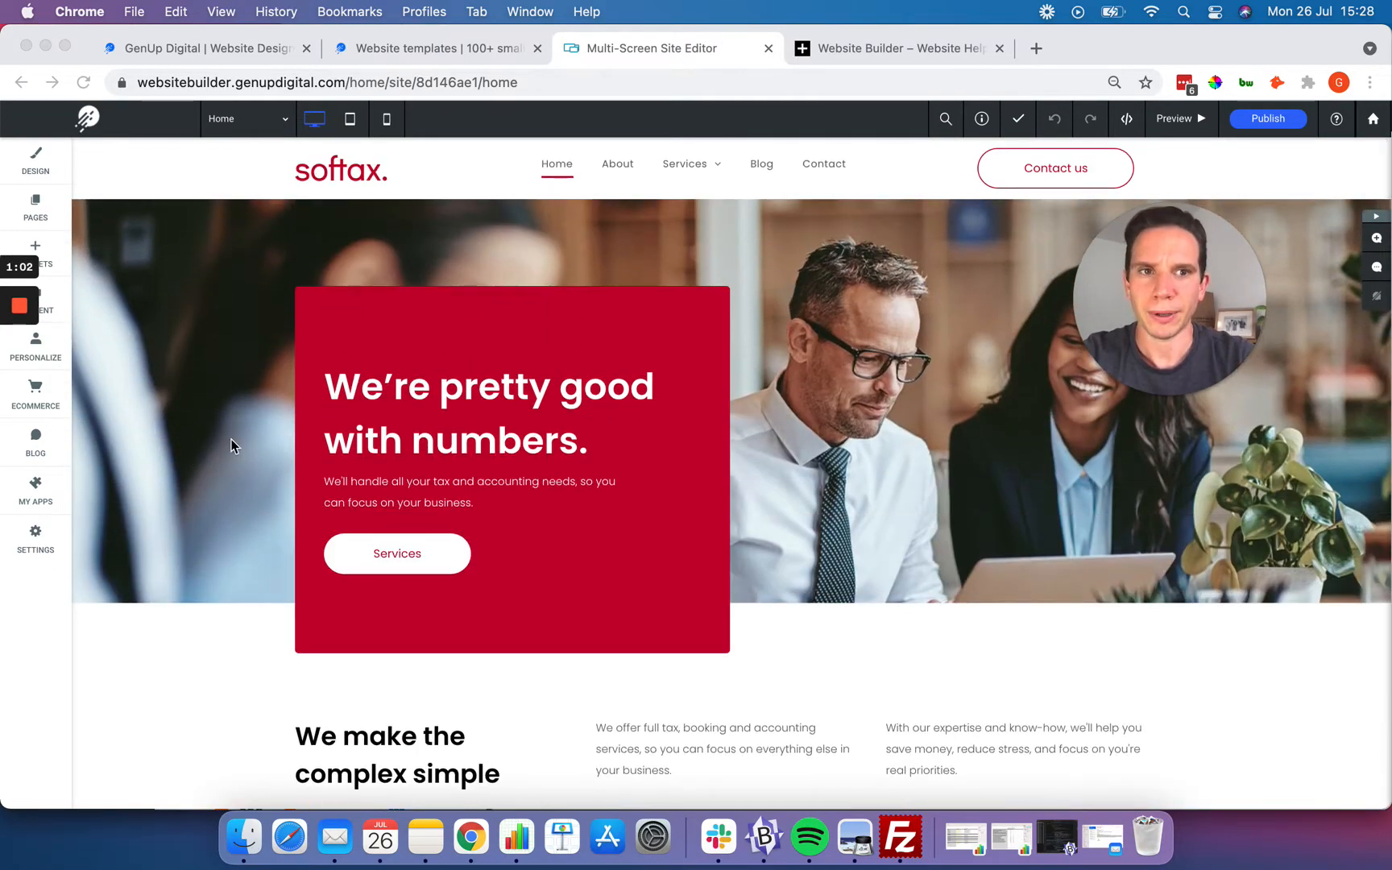
{"action": "mouse_move", "coordinate": [1174, 305]}
{"action": "left_mouse_down"}
{"action": "mouse_move", "coordinate": [995, 336]}
{"action": "mouse_move", "coordinate": [1165, 336]}
{"action": "mouse_move", "coordinate": [1192, 321]}
{"action": "left_mouse_up"}
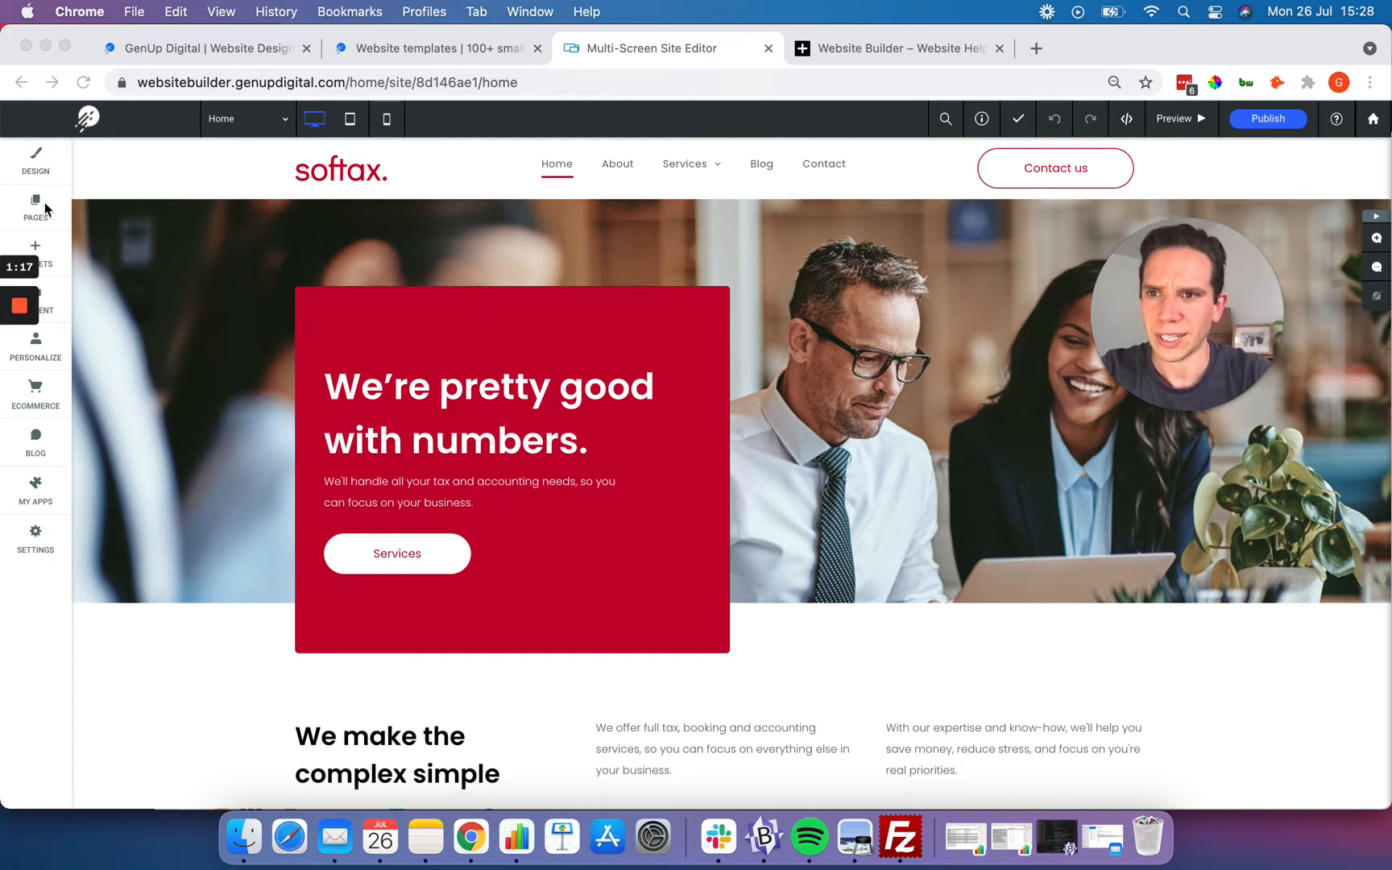
- Browse the available widgets, from the frequently used ones through Media and Business, and close the list
{"action": "left_click", "coordinate": [49, 257]}
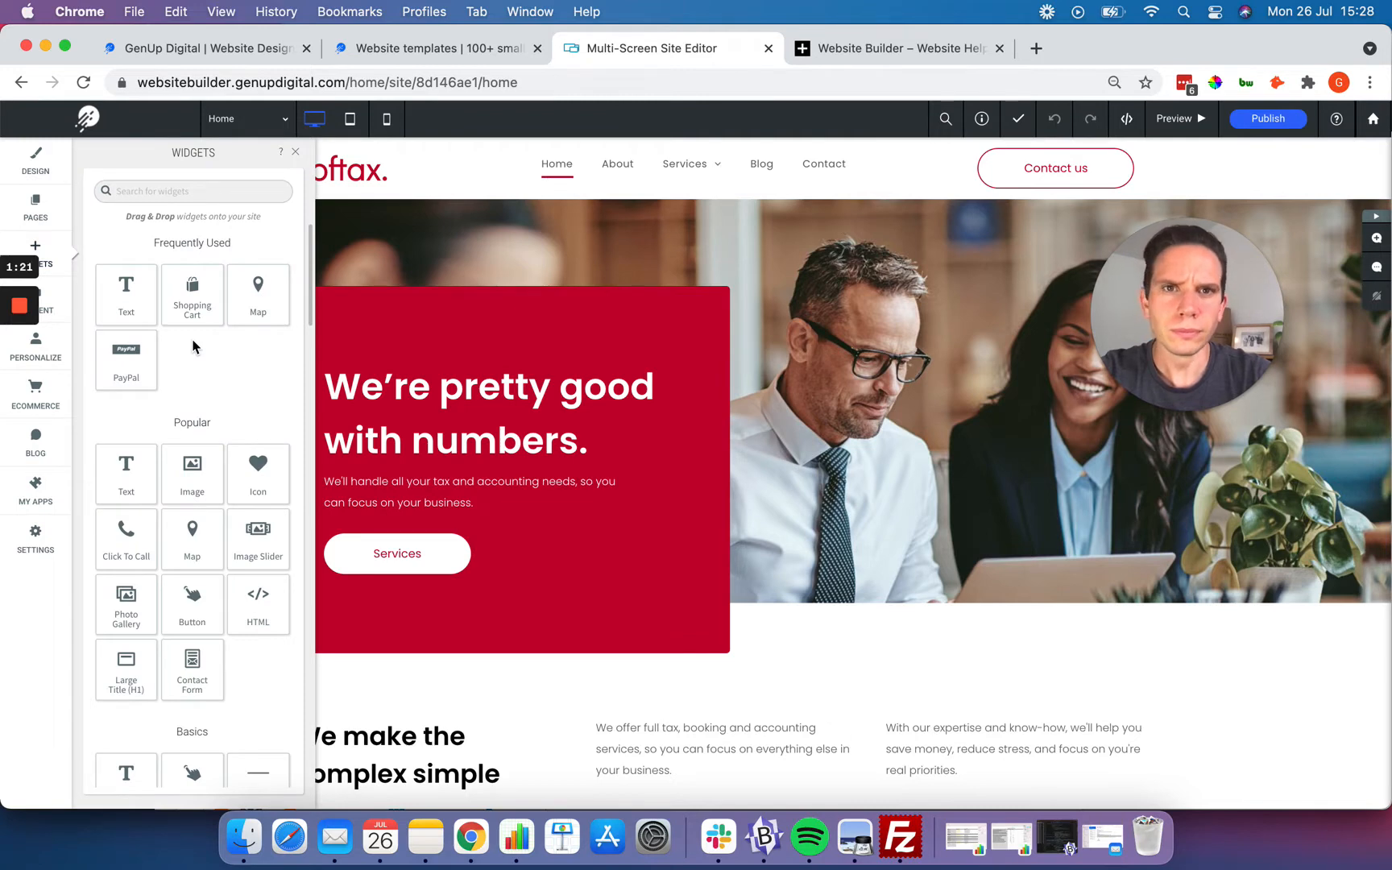
{"action": "scroll", "coordinate": [193, 346], "scroll_direction": "down", "scroll_amount": 5}
{"action": "scroll", "coordinate": [192, 341], "scroll_direction": "down", "scroll_amount": 12}
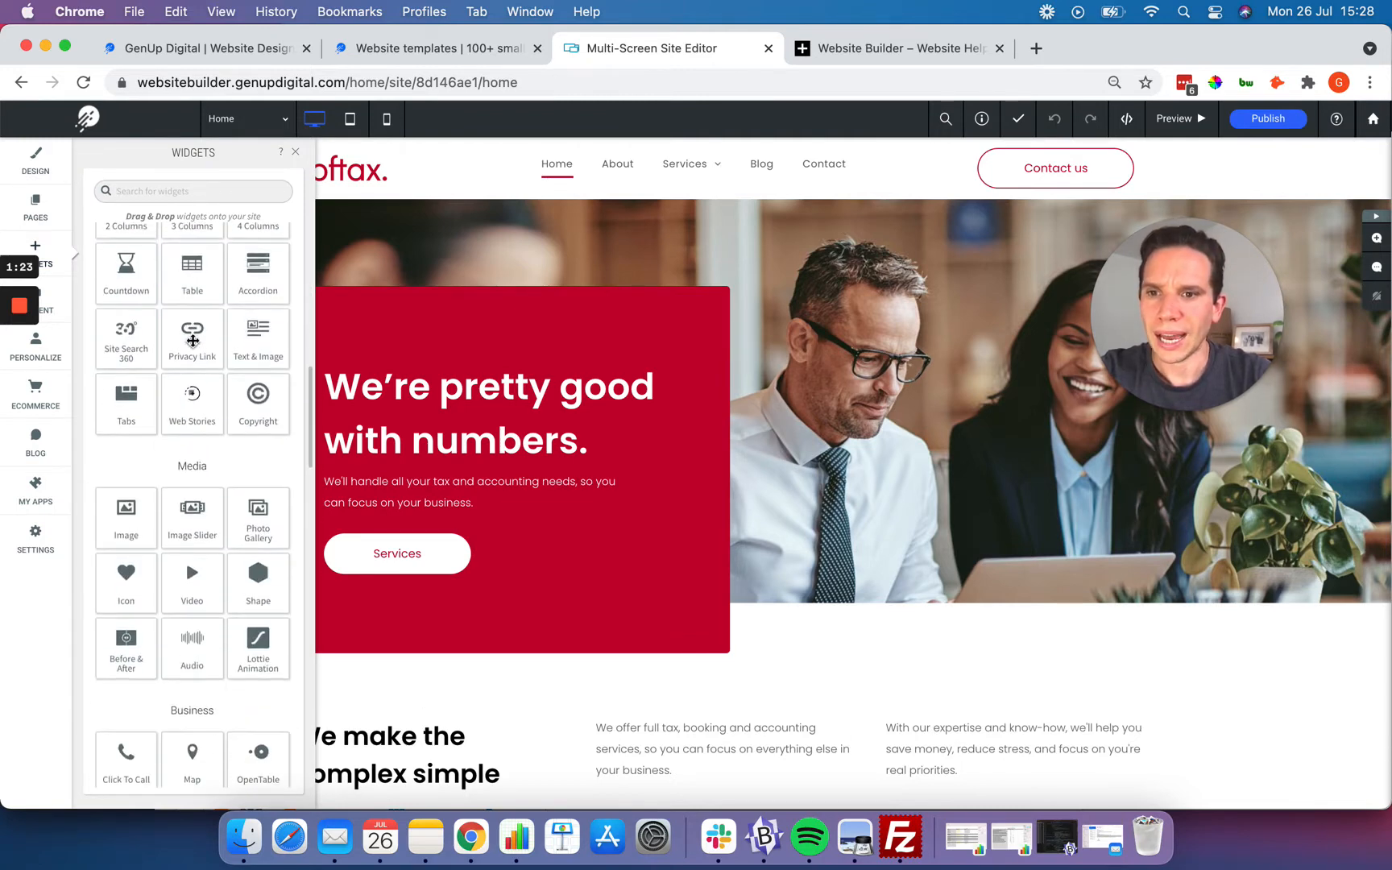
{"action": "scroll", "coordinate": [192, 346], "scroll_direction": "down", "scroll_amount": 1}
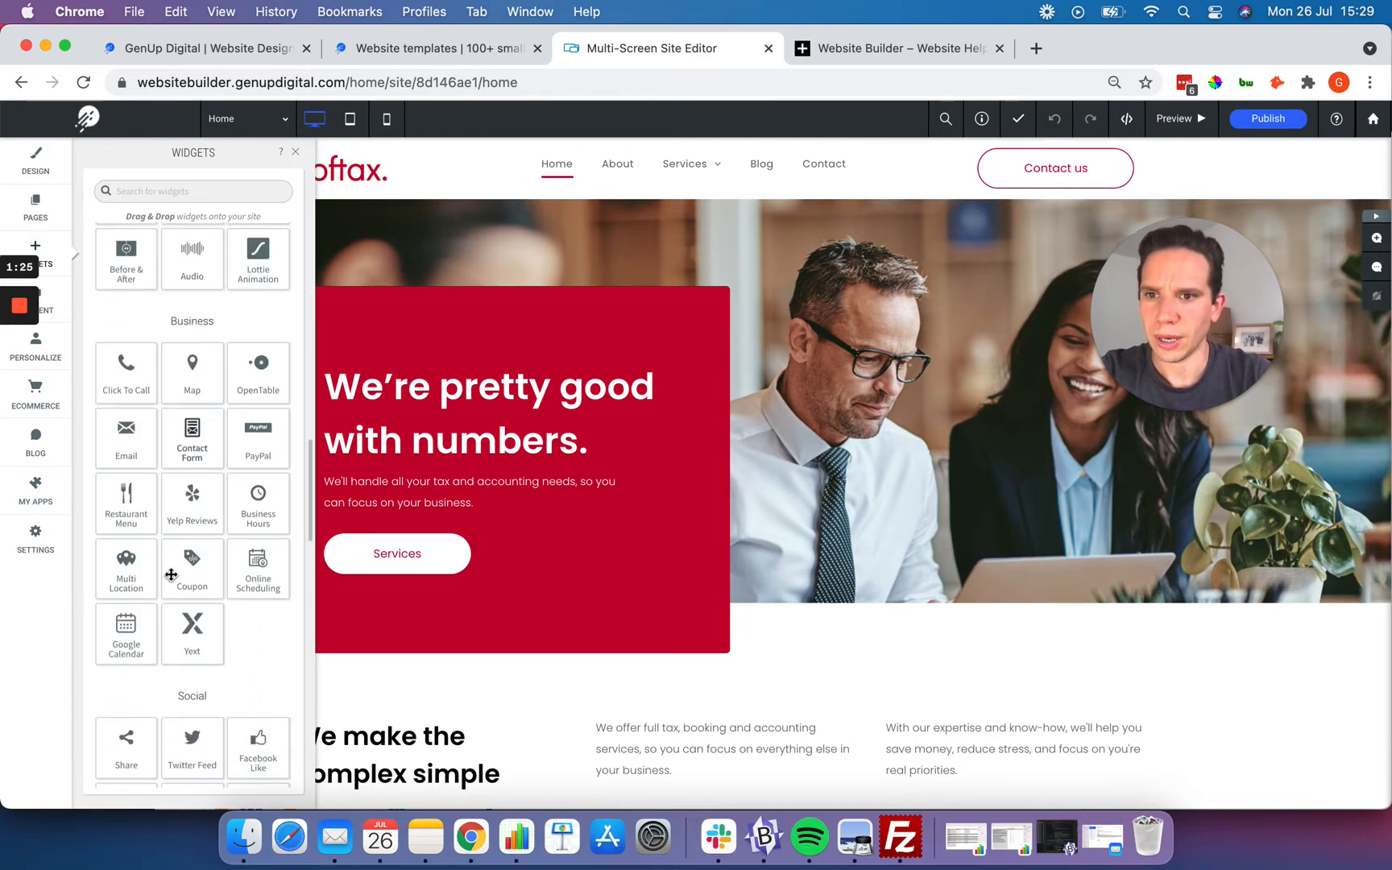
{"action": "left_click", "coordinate": [297, 154]}
- Examine the home page's rows from the services images through the "Trust is the foundation of great service" block to Softax News
{"action": "scroll", "coordinate": [295, 481], "scroll_direction": "down", "scroll_amount": 10}
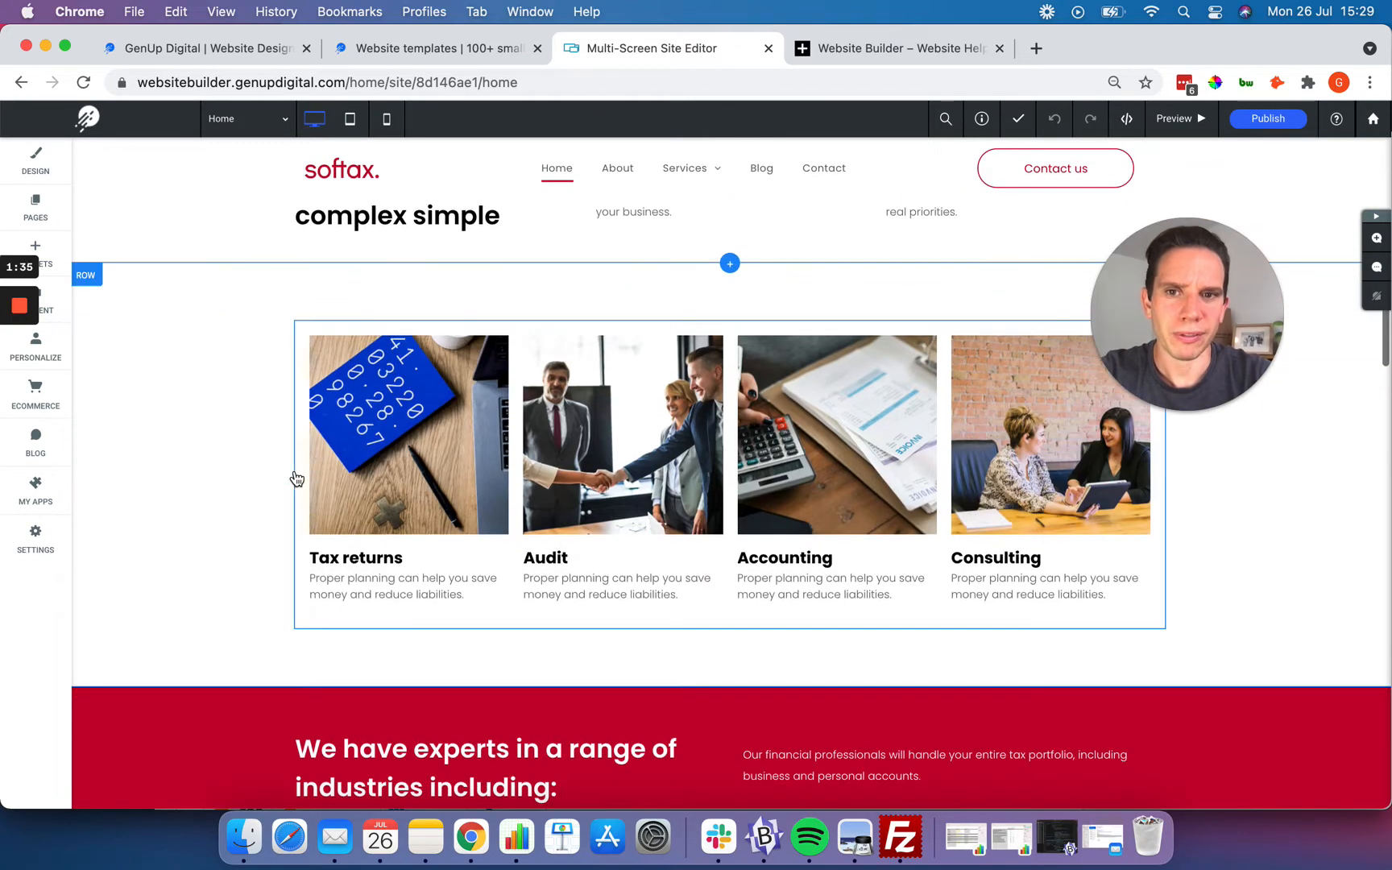
{"action": "scroll", "coordinate": [295, 479], "scroll_direction": "down", "scroll_amount": 15}
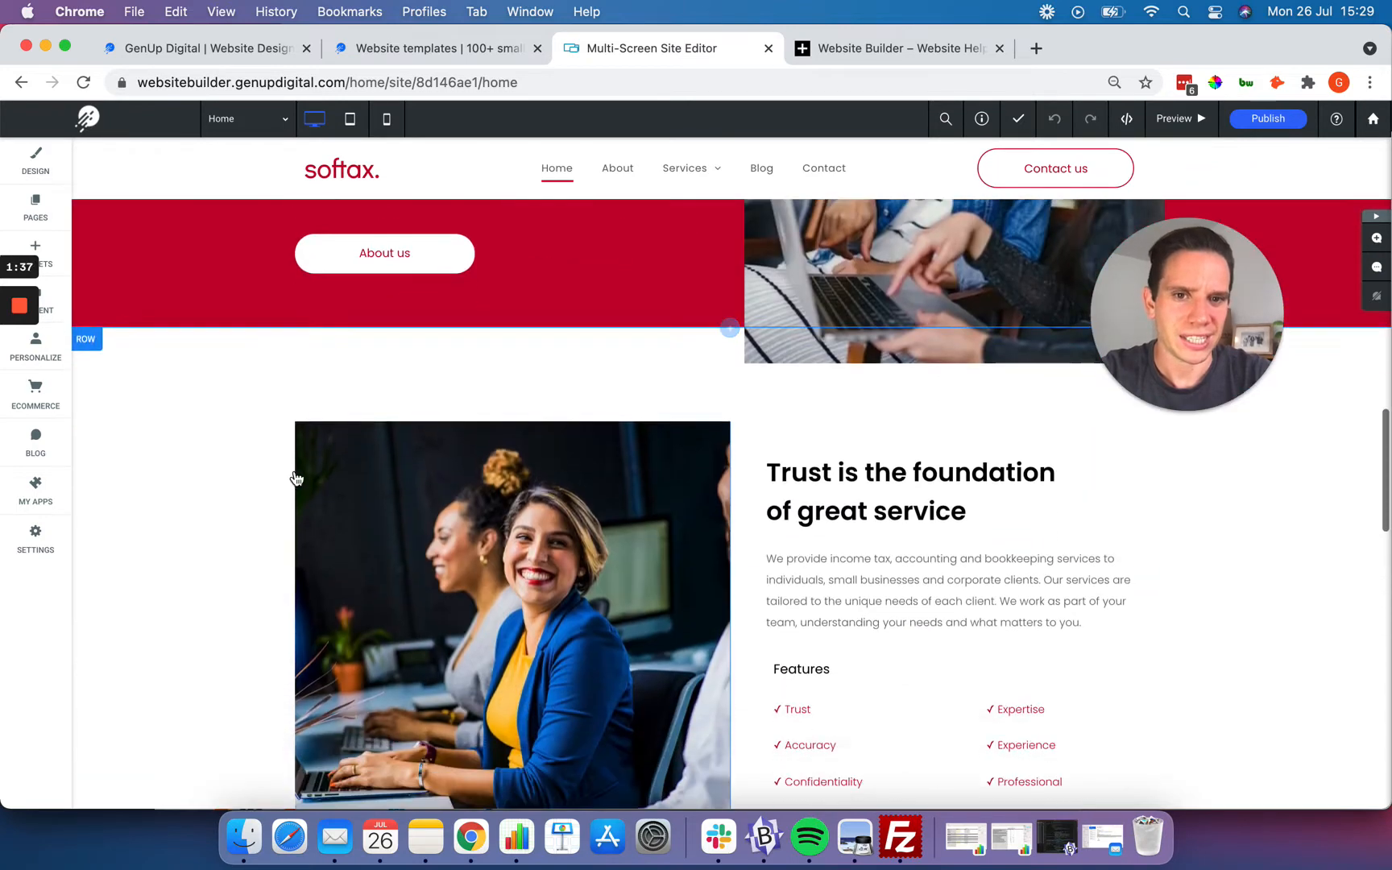
{"action": "scroll", "coordinate": [295, 479], "scroll_direction": "down", "scroll_amount": 7}
{"action": "scroll", "coordinate": [294, 478], "scroll_direction": "up", "scroll_amount": 3}
{"action": "left_click", "coordinate": [978, 293]}
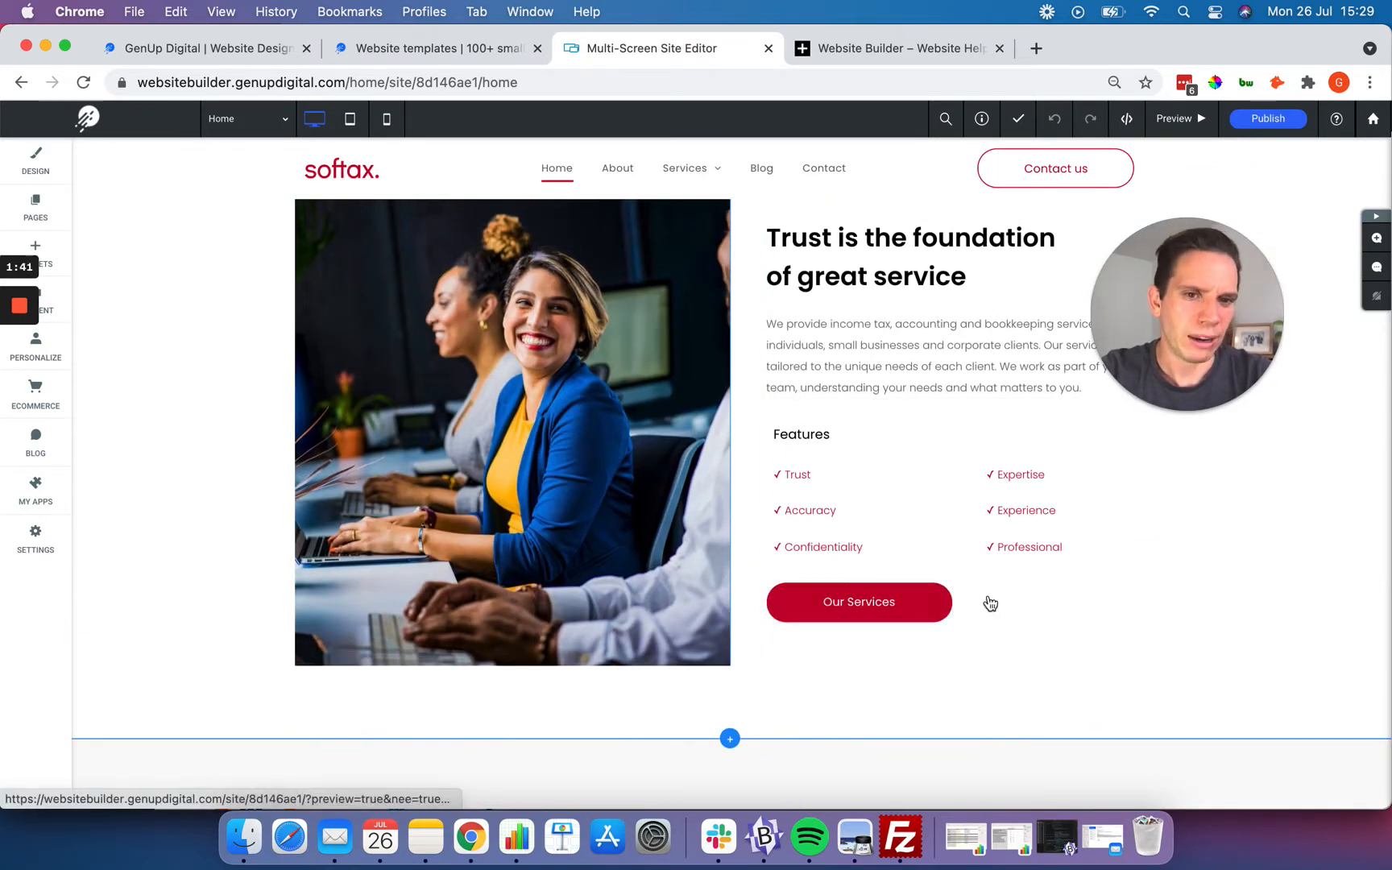
{"action": "left_click", "coordinate": [836, 589]}
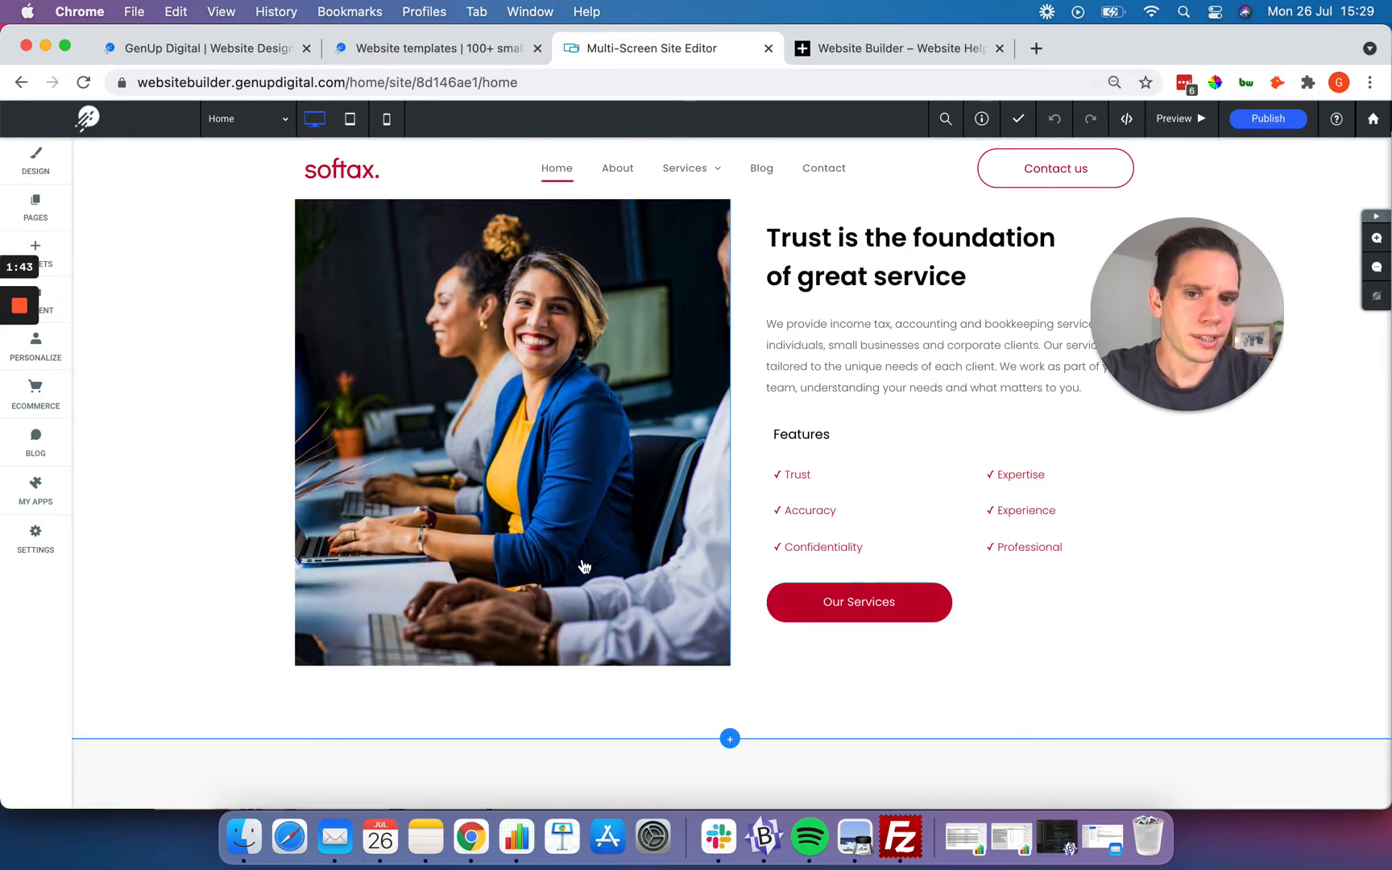
{"action": "scroll", "coordinate": [581, 566], "scroll_direction": "down", "scroll_amount": 3}
{"action": "scroll", "coordinate": [382, 522], "scroll_direction": "down", "scroll_amount": 3}
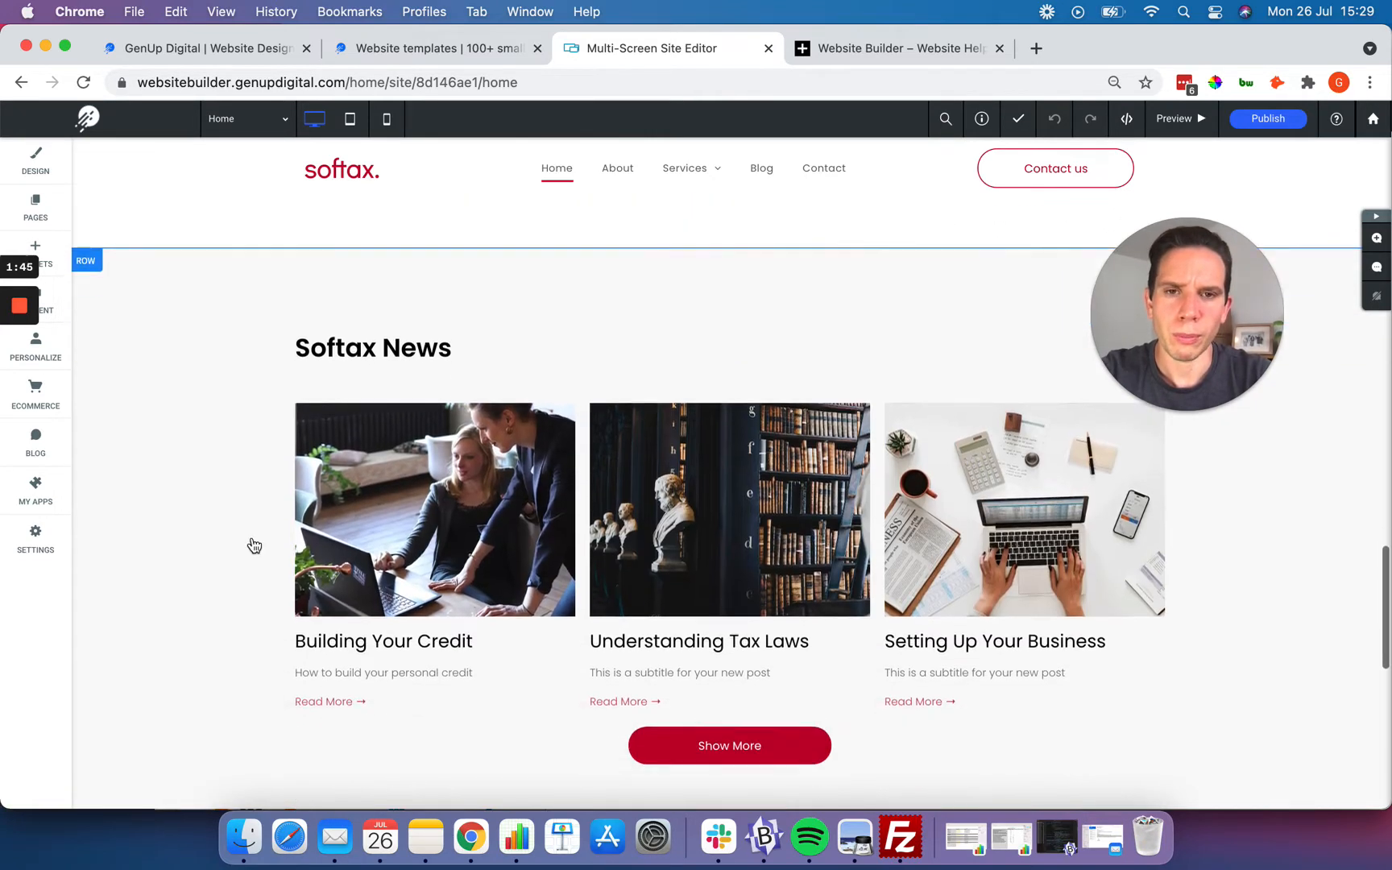
{"action": "scroll", "coordinate": [251, 541], "scroll_direction": "up", "scroll_amount": 5}
{"action": "scroll", "coordinate": [252, 541], "scroll_direction": "down", "scroll_amount": 1}
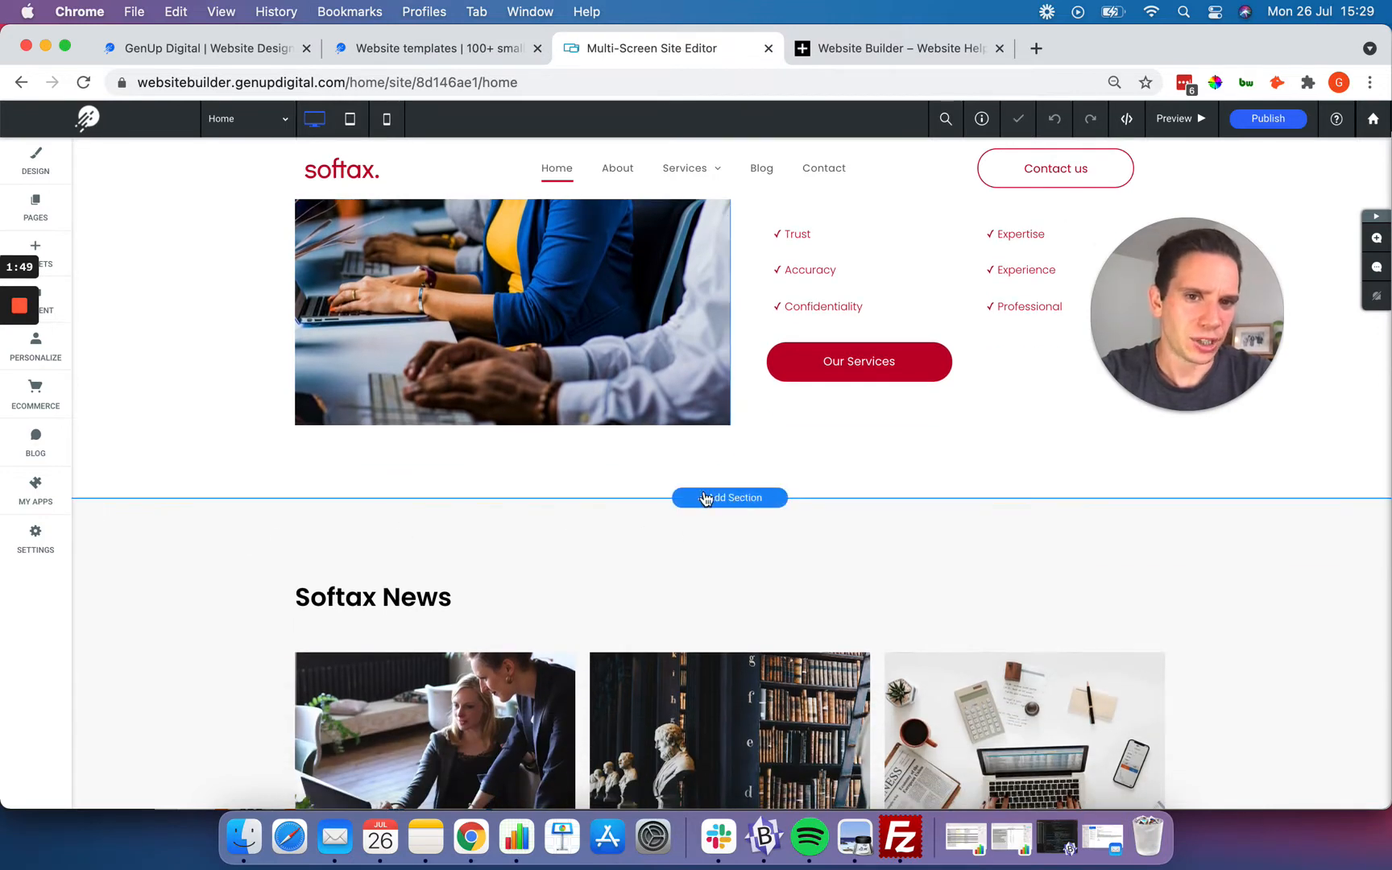
- Start adding a new section between the "Trust is the foundation of great service" row and the Softax News row
{"action": "left_click_drag", "start_coordinate": [1183, 316], "coordinate": [1185, 254]}
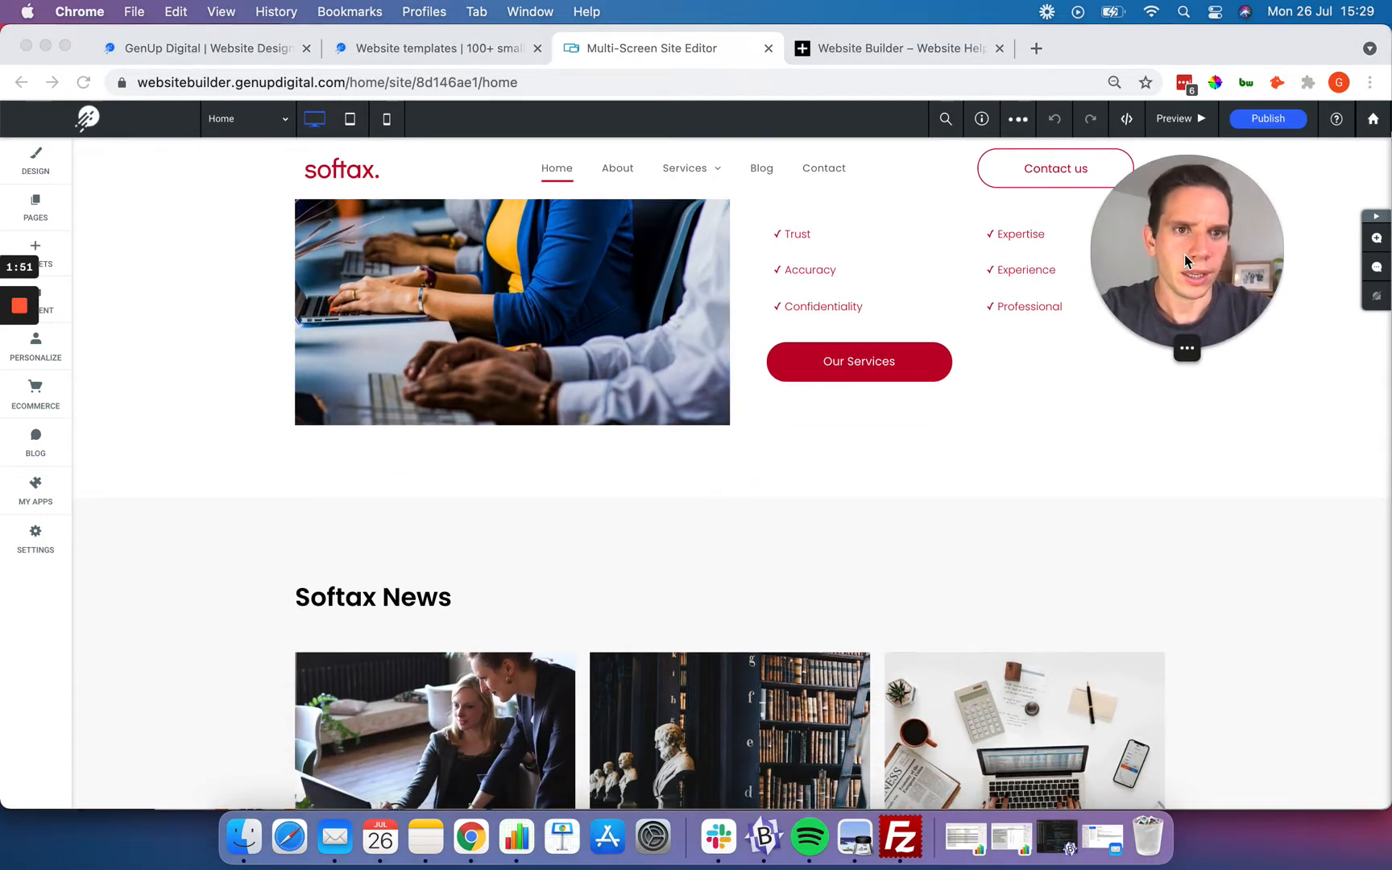
{"action": "scroll", "coordinate": [682, 435], "scroll_direction": "down", "scroll_amount": 1}
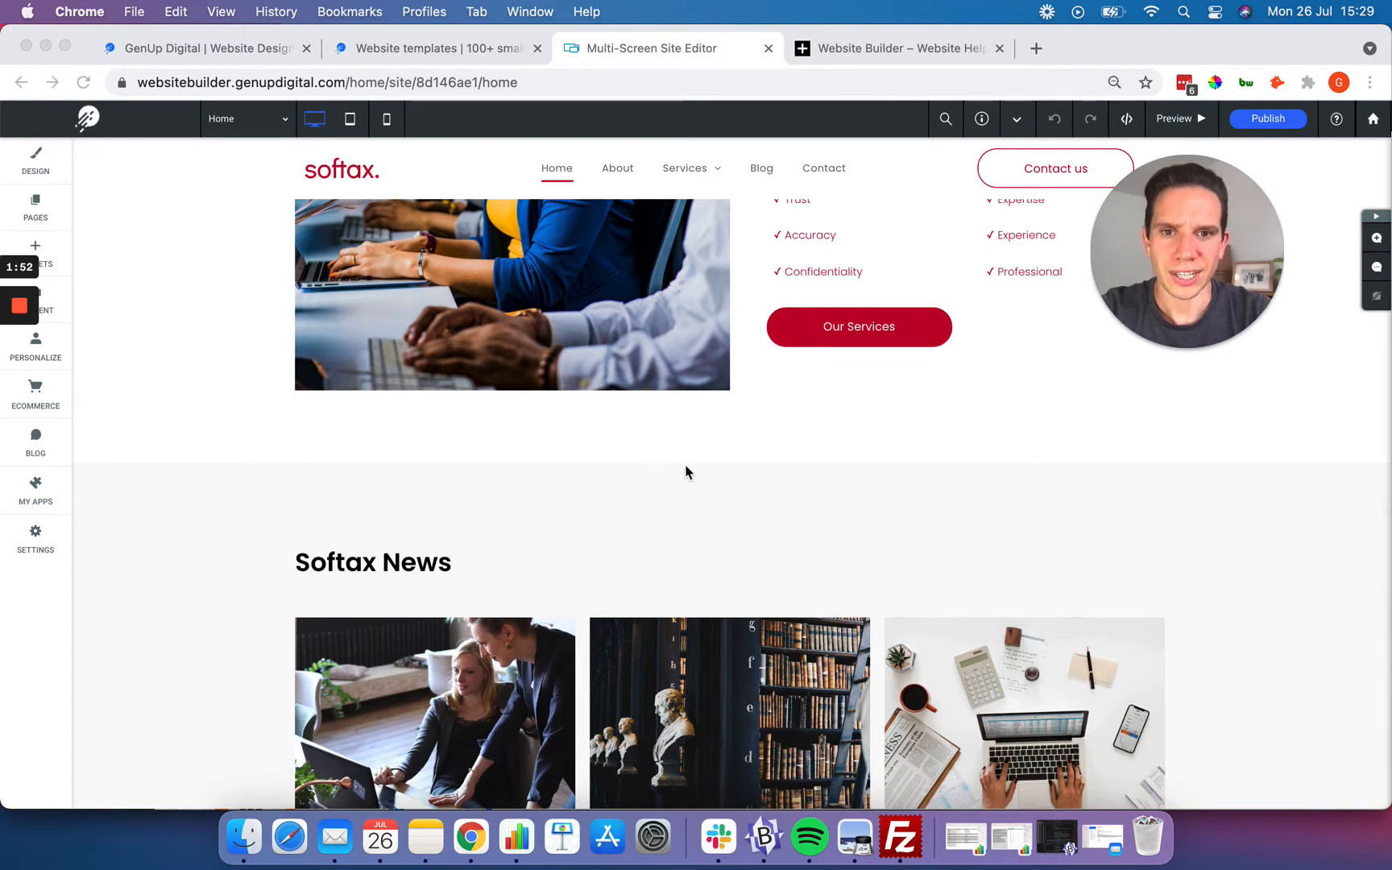
{"action": "left_click", "coordinate": [511, 427]}
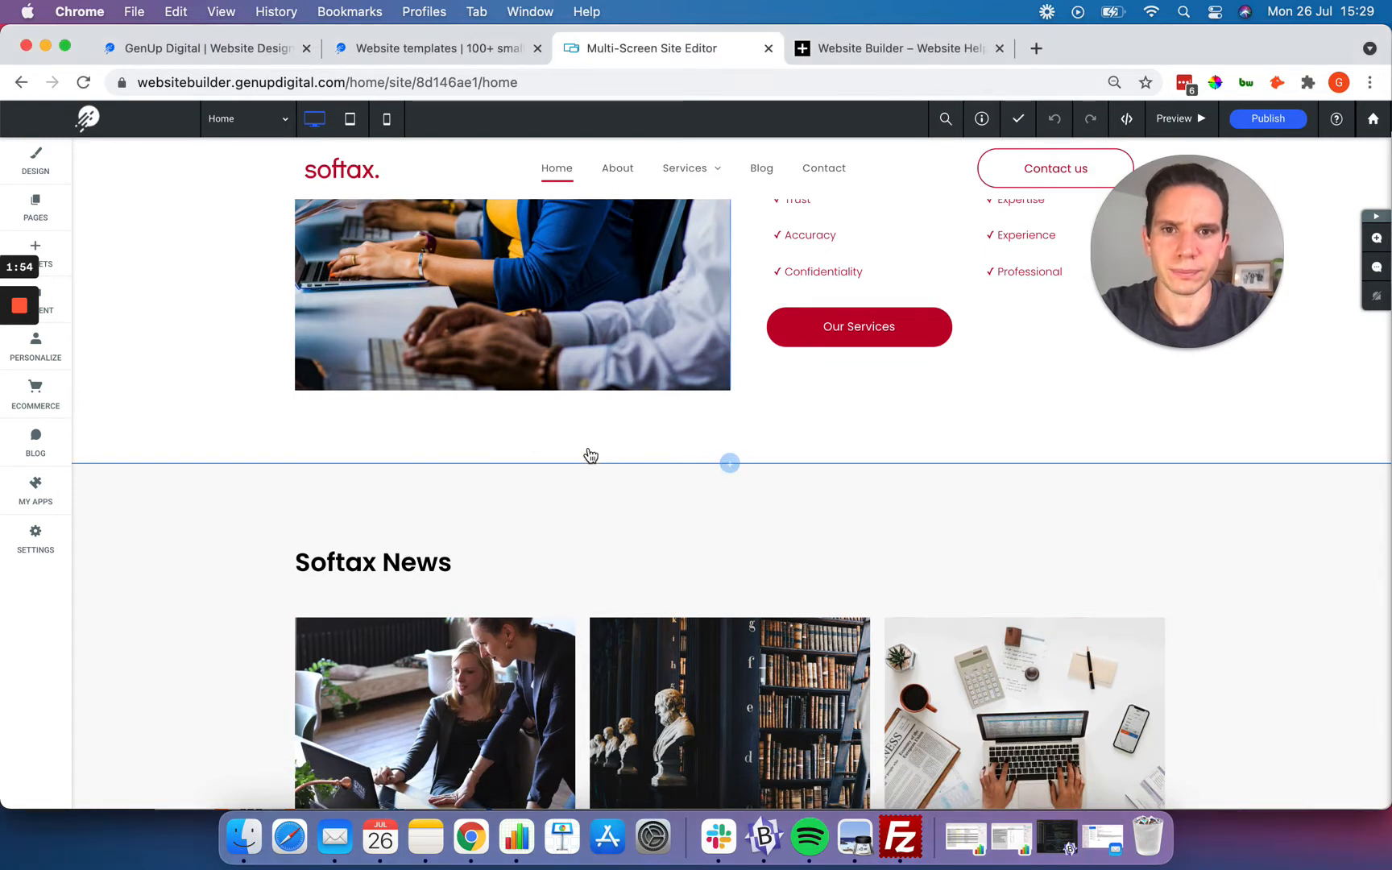
{"action": "left_click", "coordinate": [729, 464]}
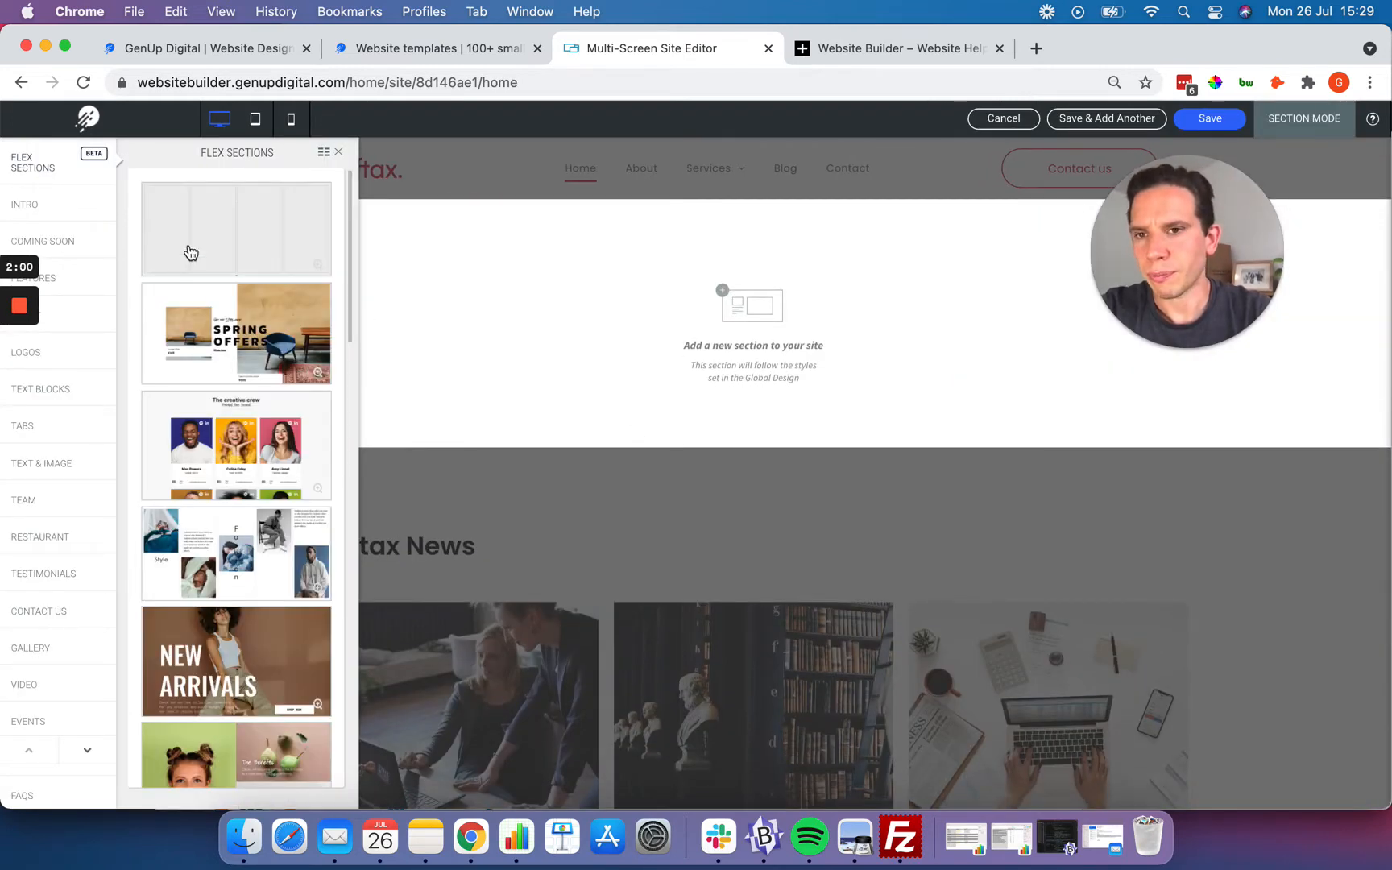
- Look through the Flex Sections templates for the new section, and close the template list without choosing one
{"action": "scroll", "coordinate": [191, 253], "scroll_direction": "down", "scroll_amount": 10}
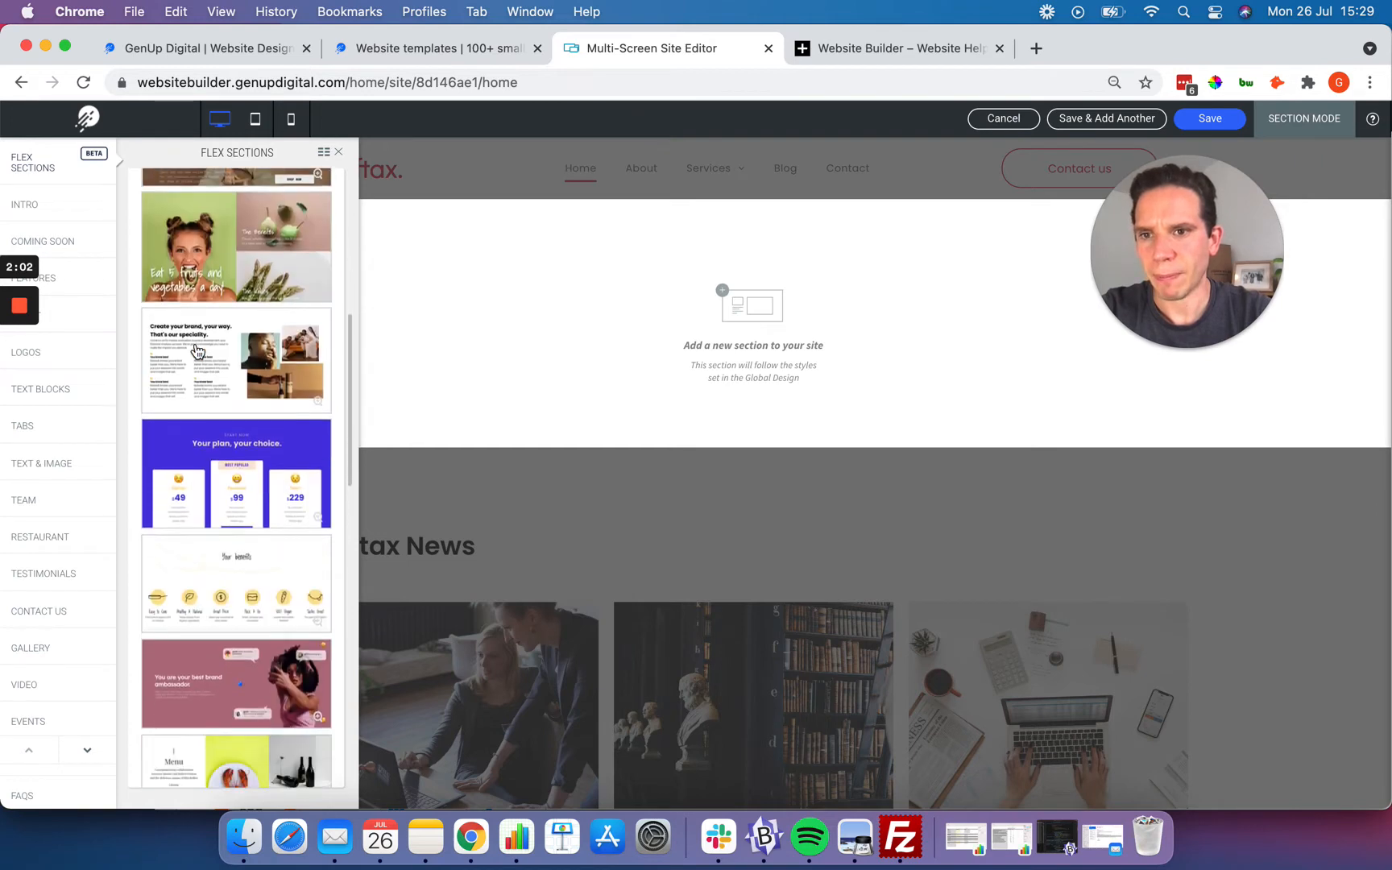
{"action": "scroll", "coordinate": [197, 352], "scroll_direction": "down", "scroll_amount": 12}
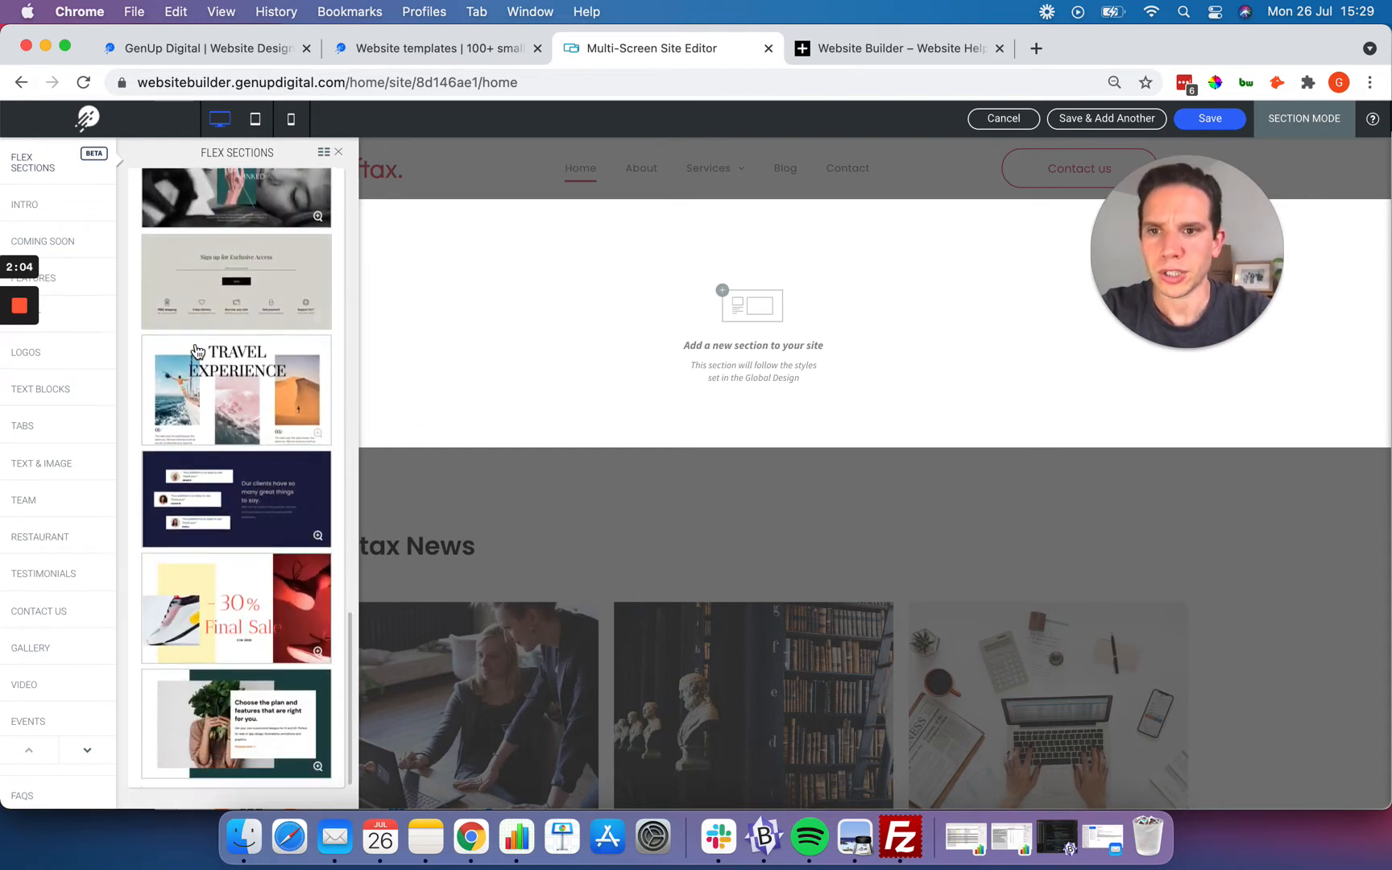
{"action": "scroll", "coordinate": [197, 352], "scroll_direction": "up", "scroll_amount": 20}
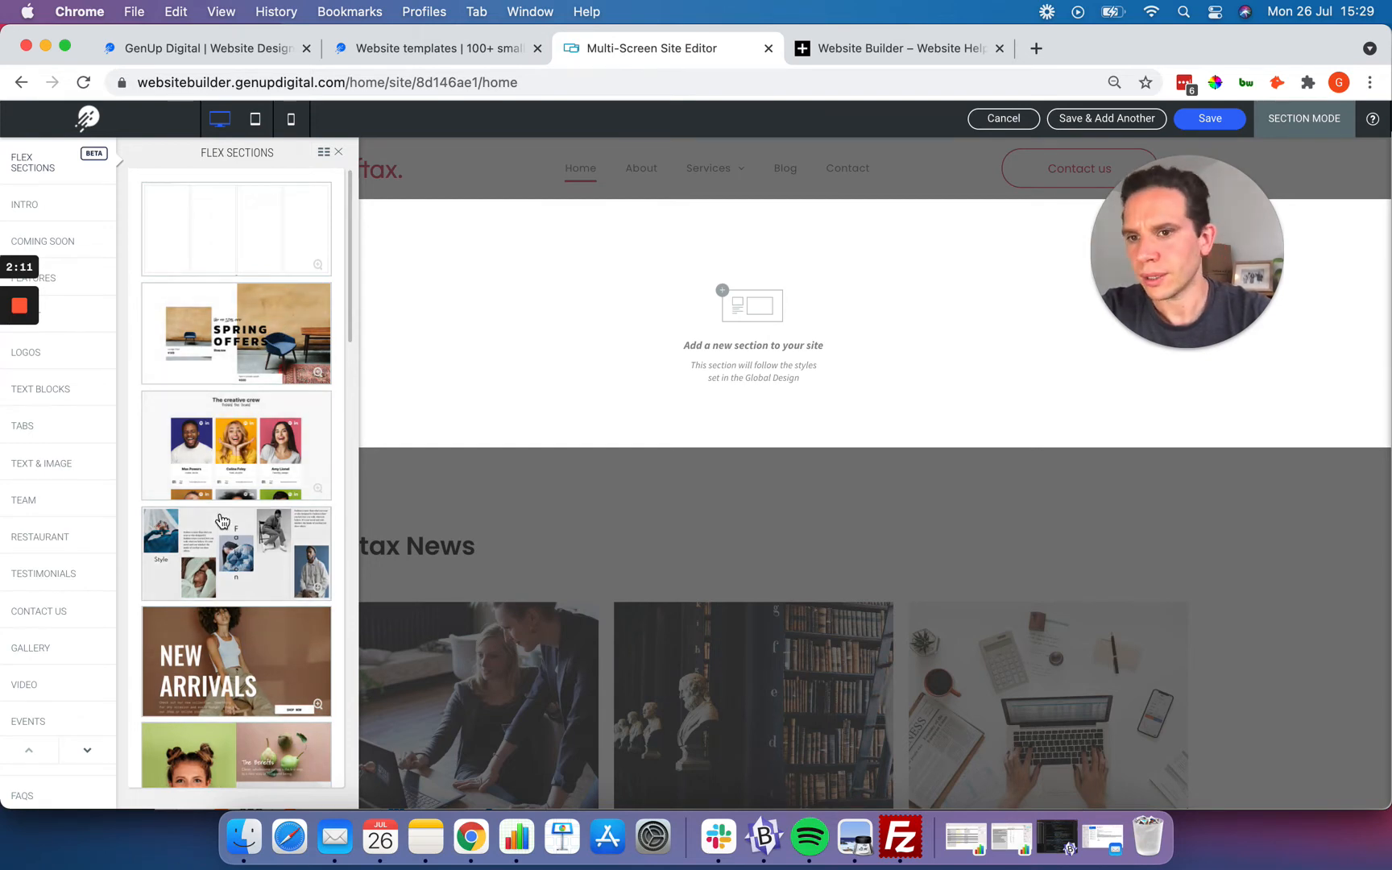
{"action": "scroll", "coordinate": [222, 520], "scroll_direction": "down", "scroll_amount": 15}
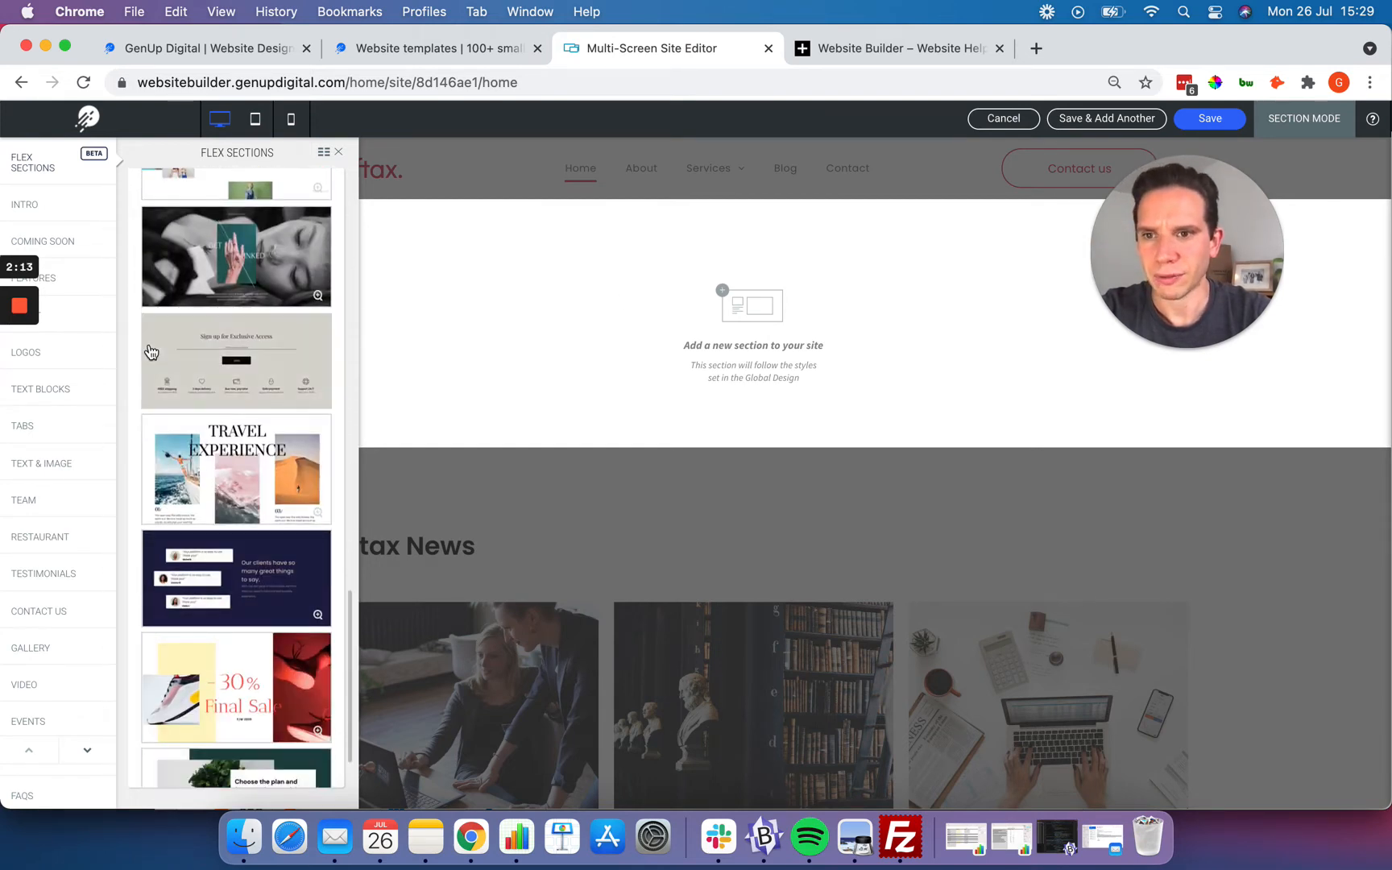
{"action": "scroll", "coordinate": [151, 353], "scroll_direction": "up", "scroll_amount": 15}
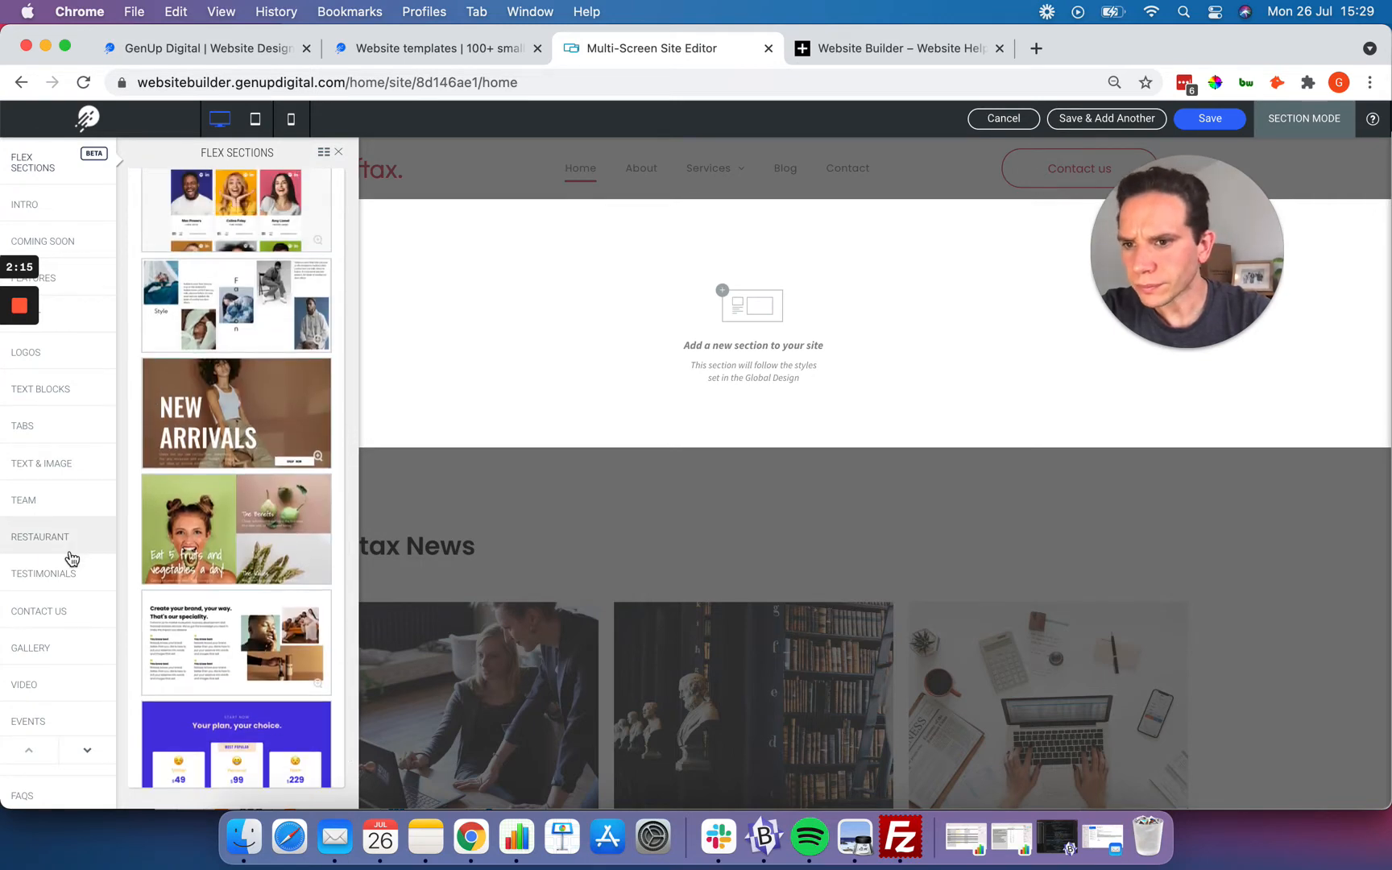
{"action": "left_click", "coordinate": [338, 151]}
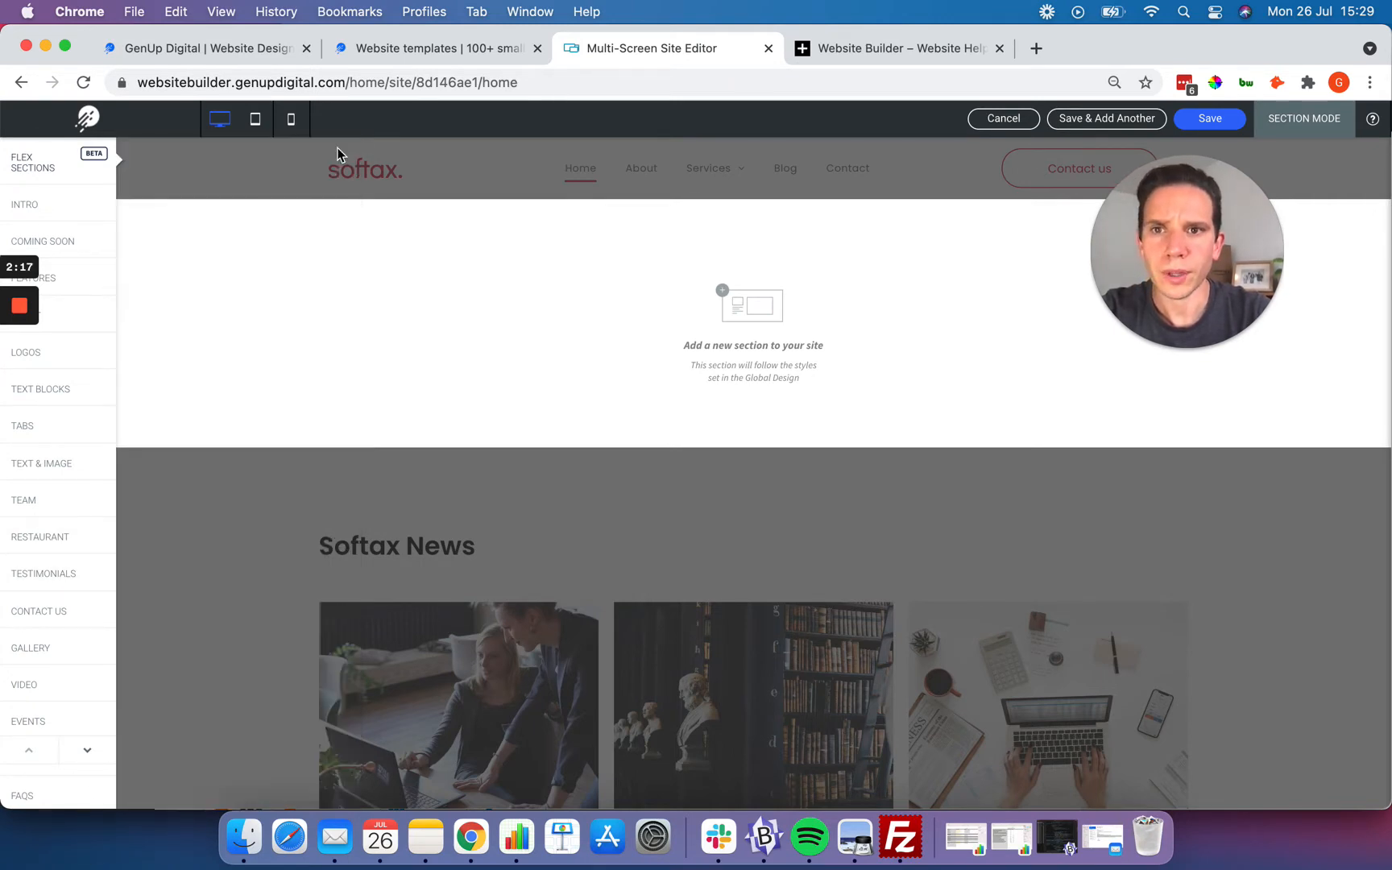
{"action": "scroll", "coordinate": [419, 379], "scroll_direction": "up", "scroll_amount": 5}
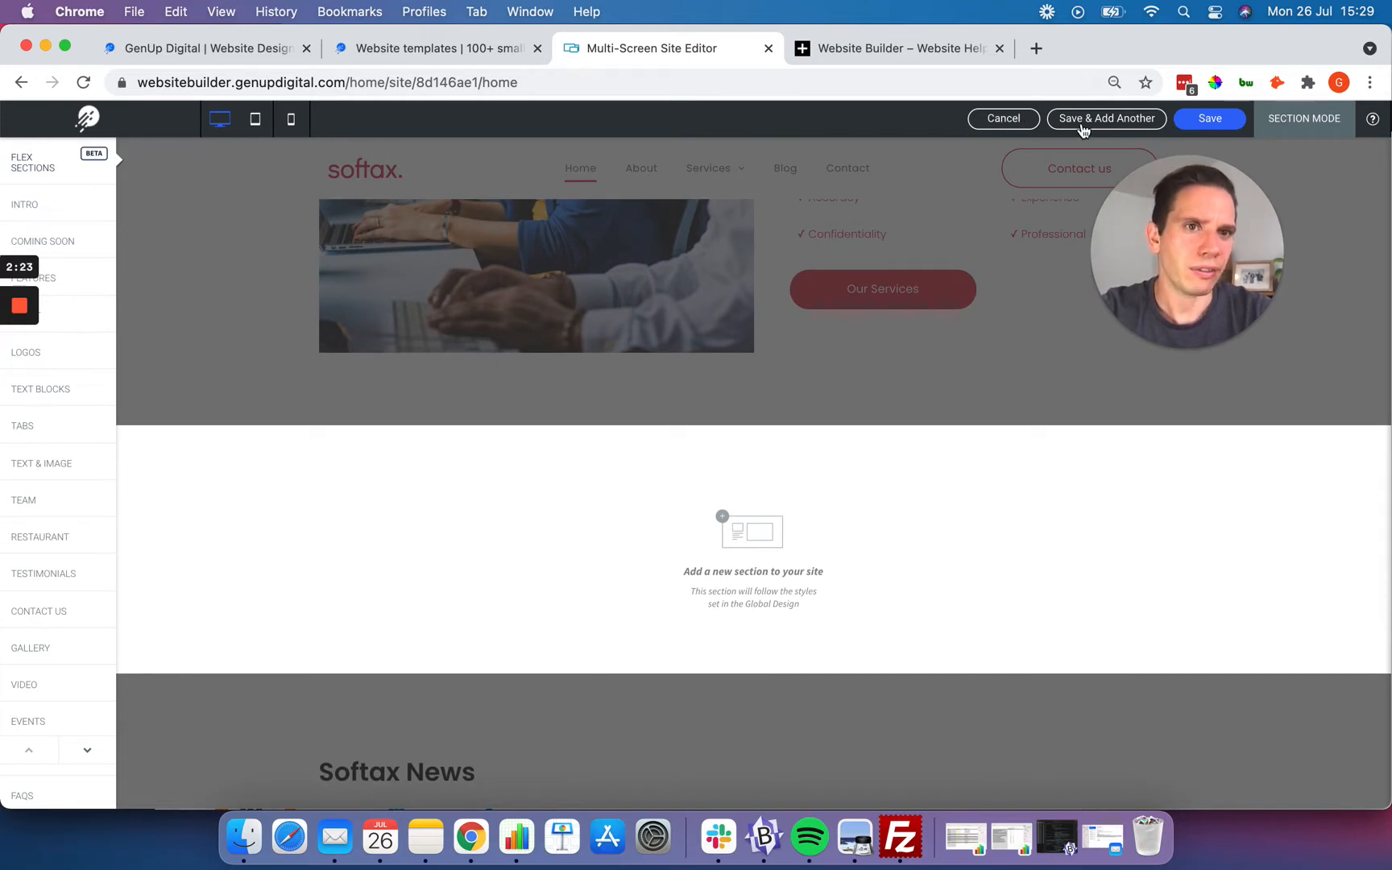
- Cancel adding the new section and return to the home page's hero banner
{"action": "left_click", "coordinate": [1004, 119]}
{"action": "scroll", "coordinate": [736, 435], "scroll_direction": "up", "scroll_amount": 10}
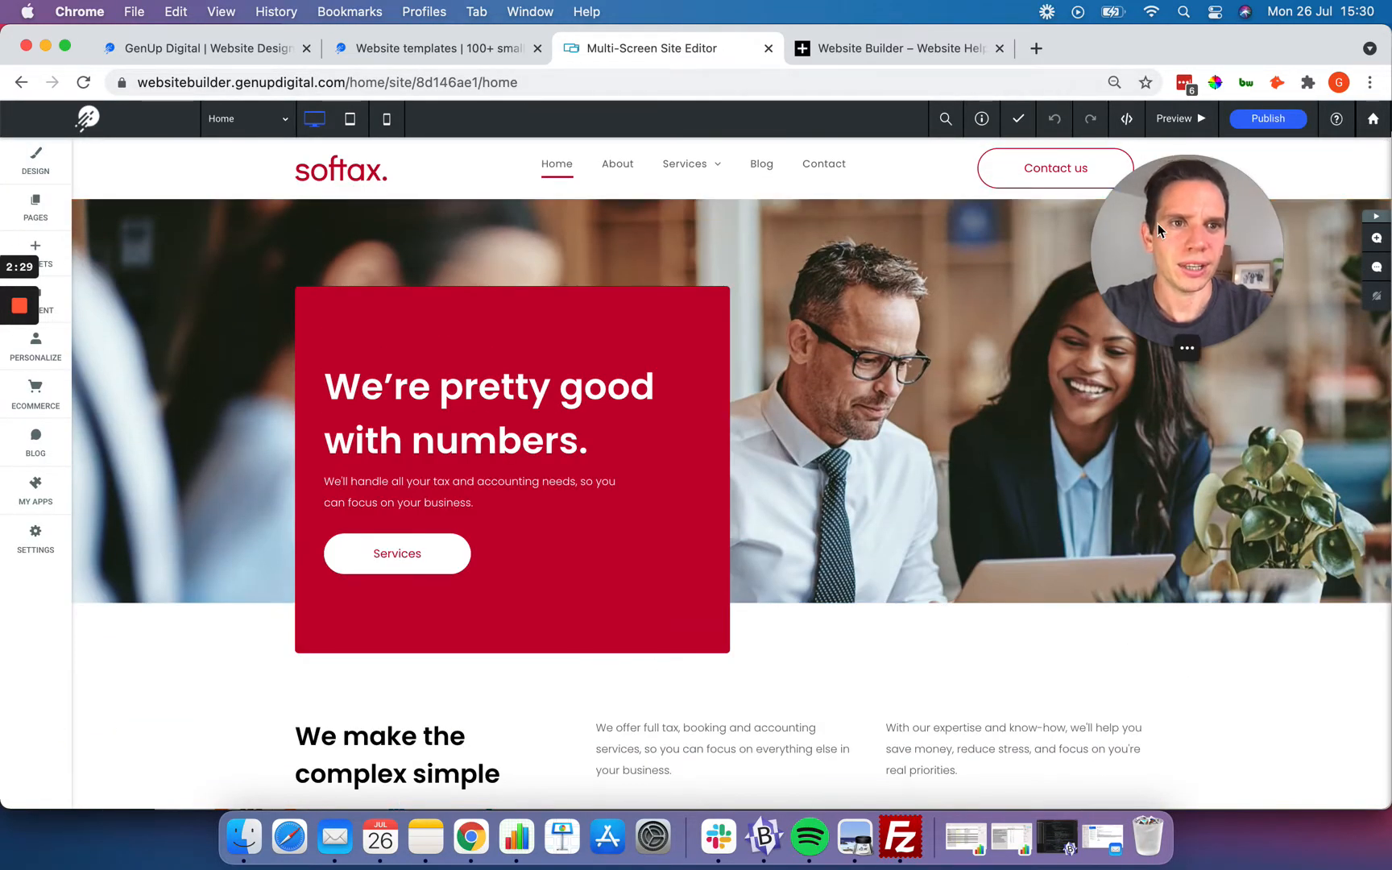
{"action": "left_click_drag", "start_coordinate": [1157, 223], "coordinate": [1127, 301]}
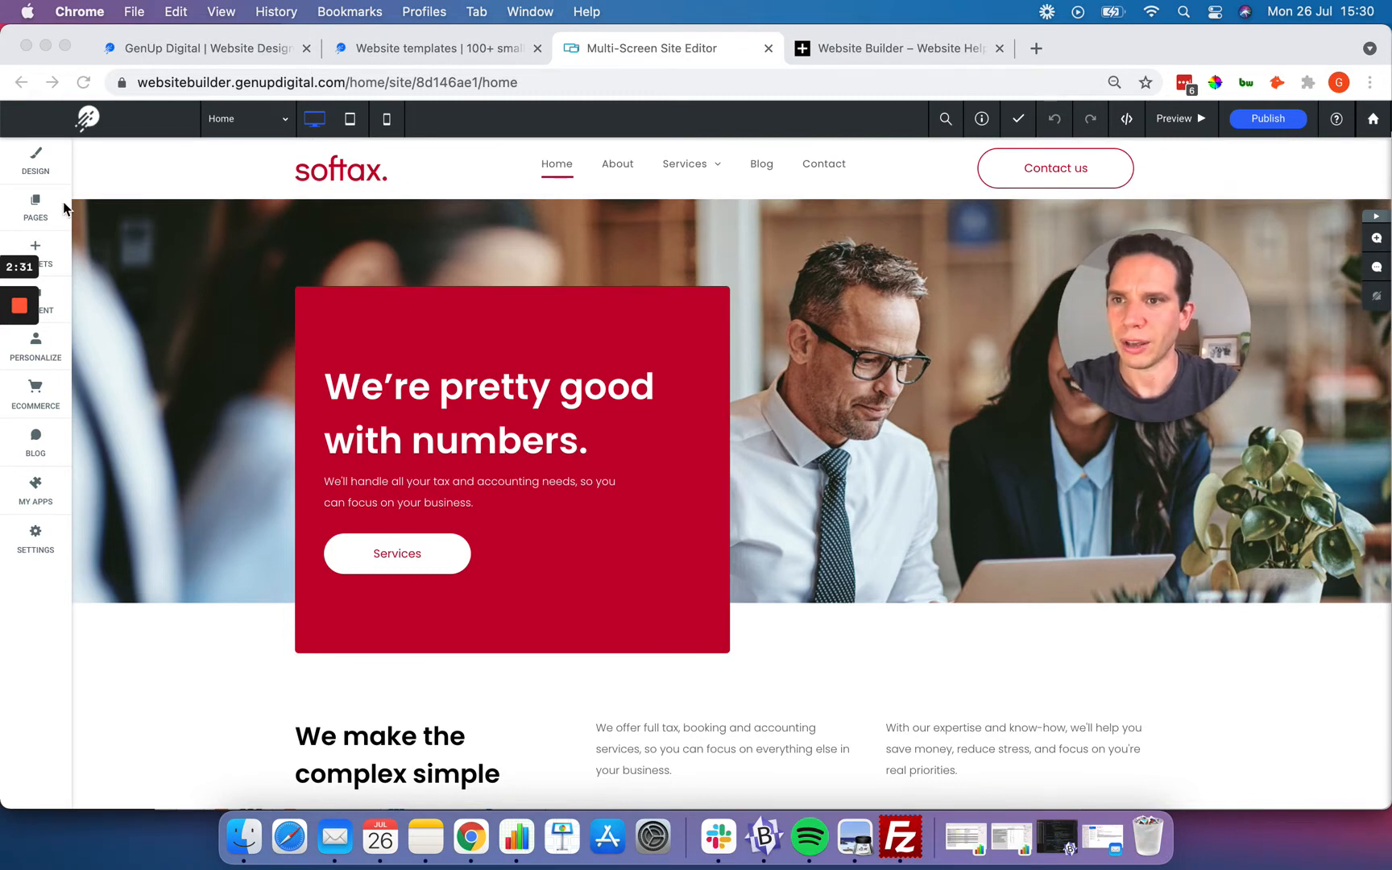
- Add a new page from the Our Services layout, name it "Make Payment", and close the page list
{"action": "left_click", "coordinate": [34, 213]}
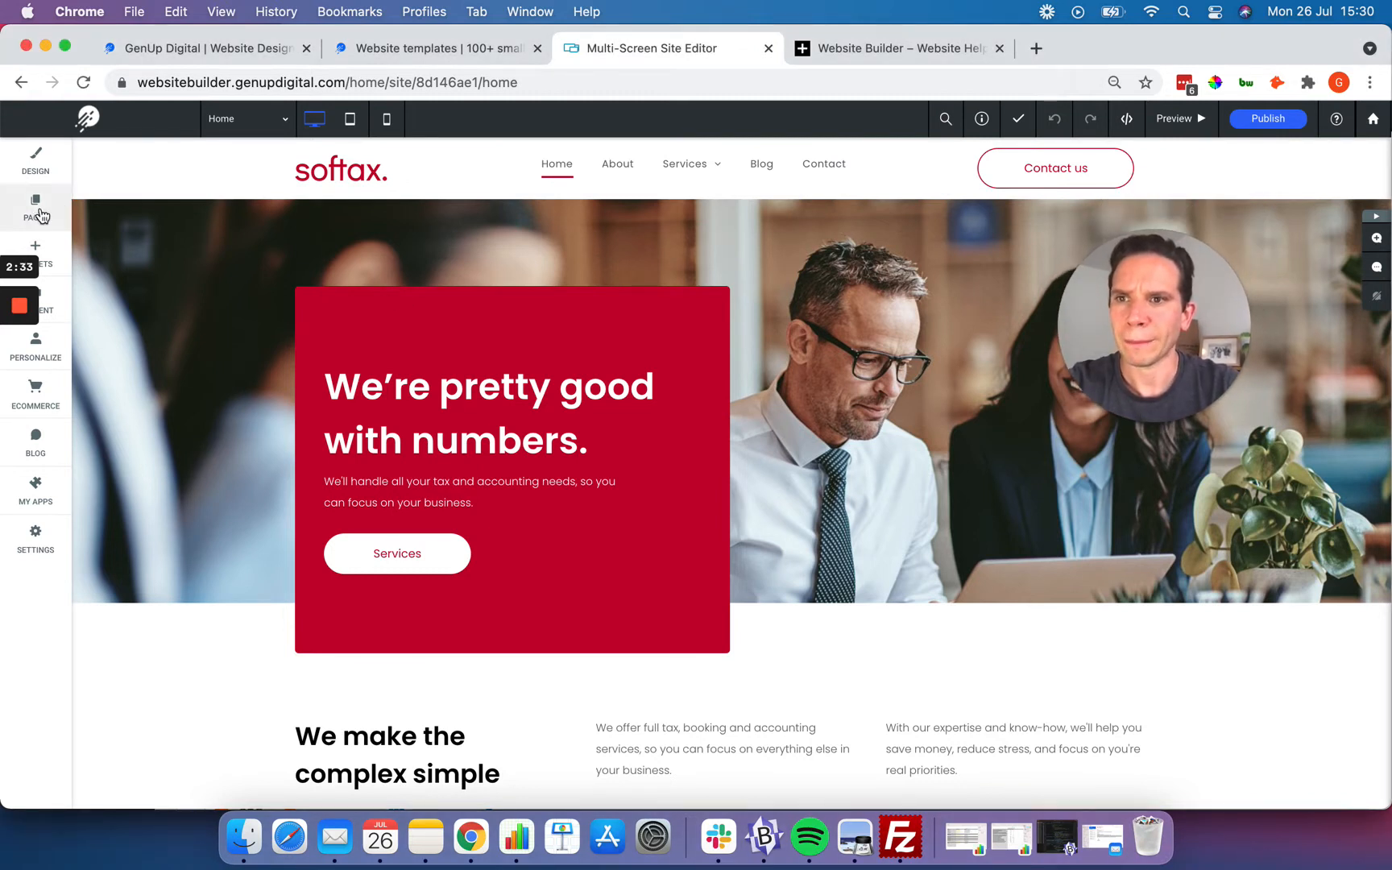
{"action": "left_click", "coordinate": [38, 214]}
{"action": "left_click", "coordinate": [186, 222]}
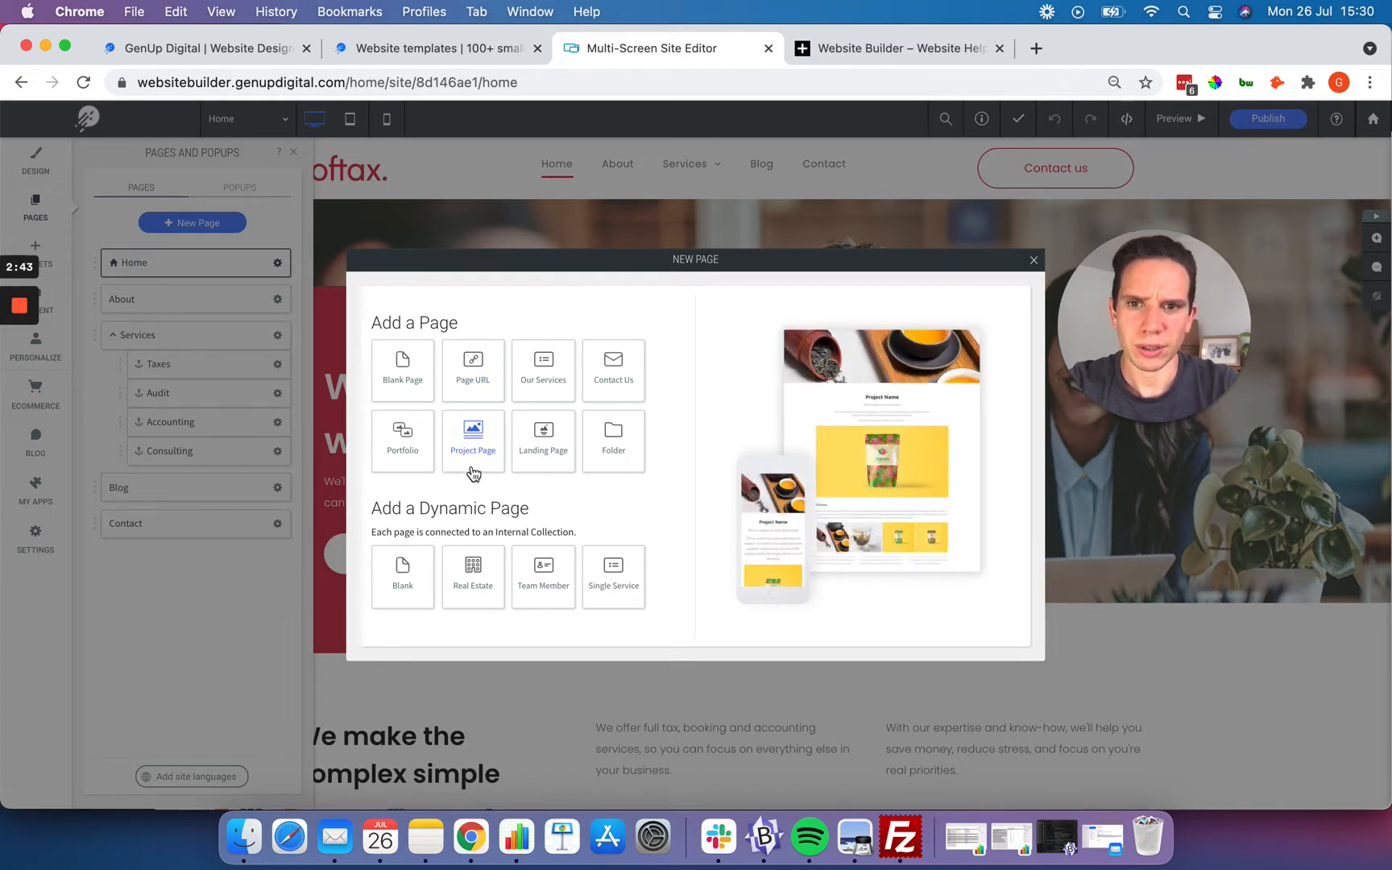
{"action": "left_click", "coordinate": [544, 377]}
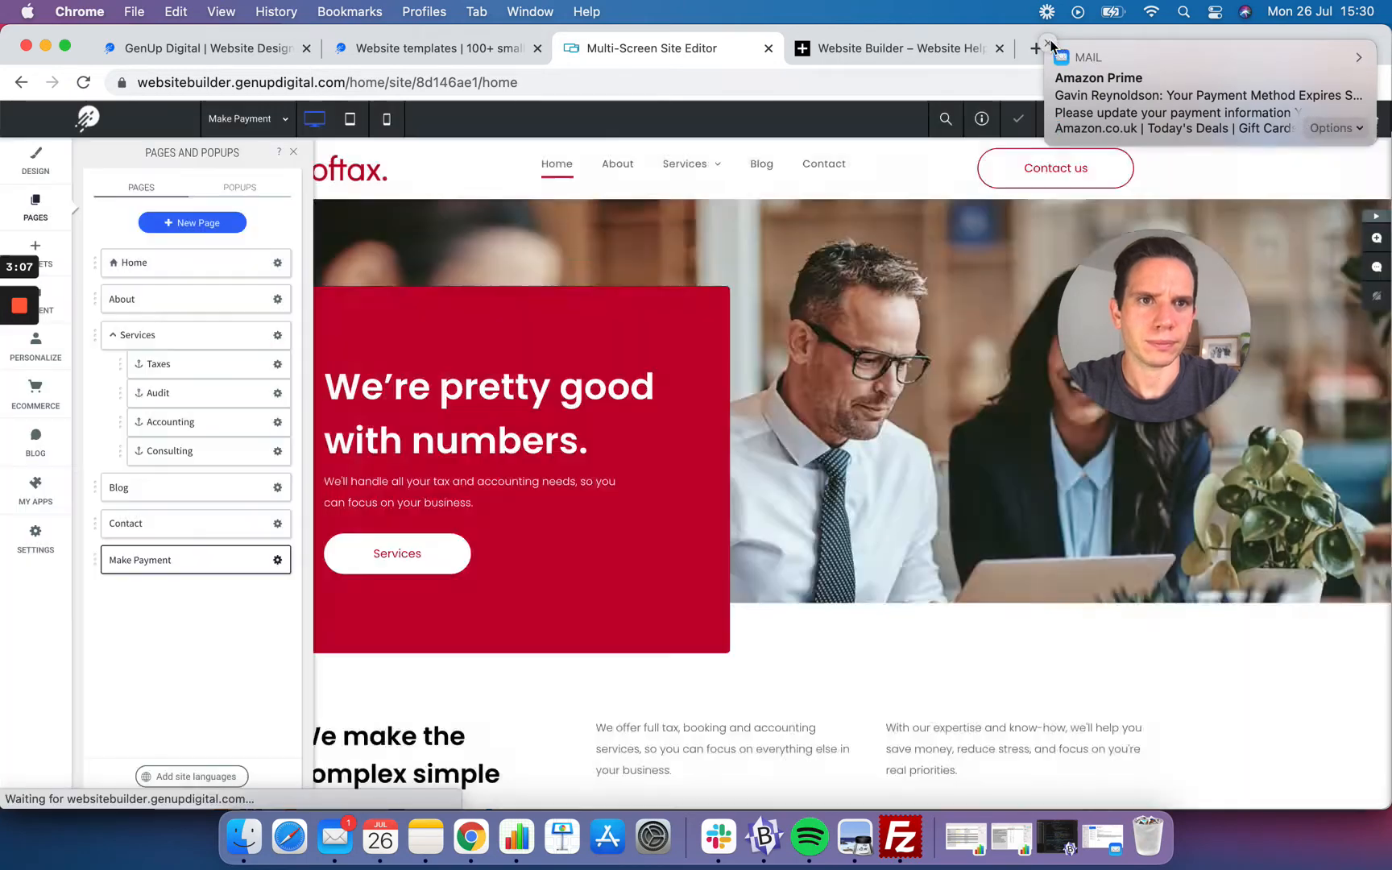
{"action": "left_click", "coordinate": [1049, 43]}
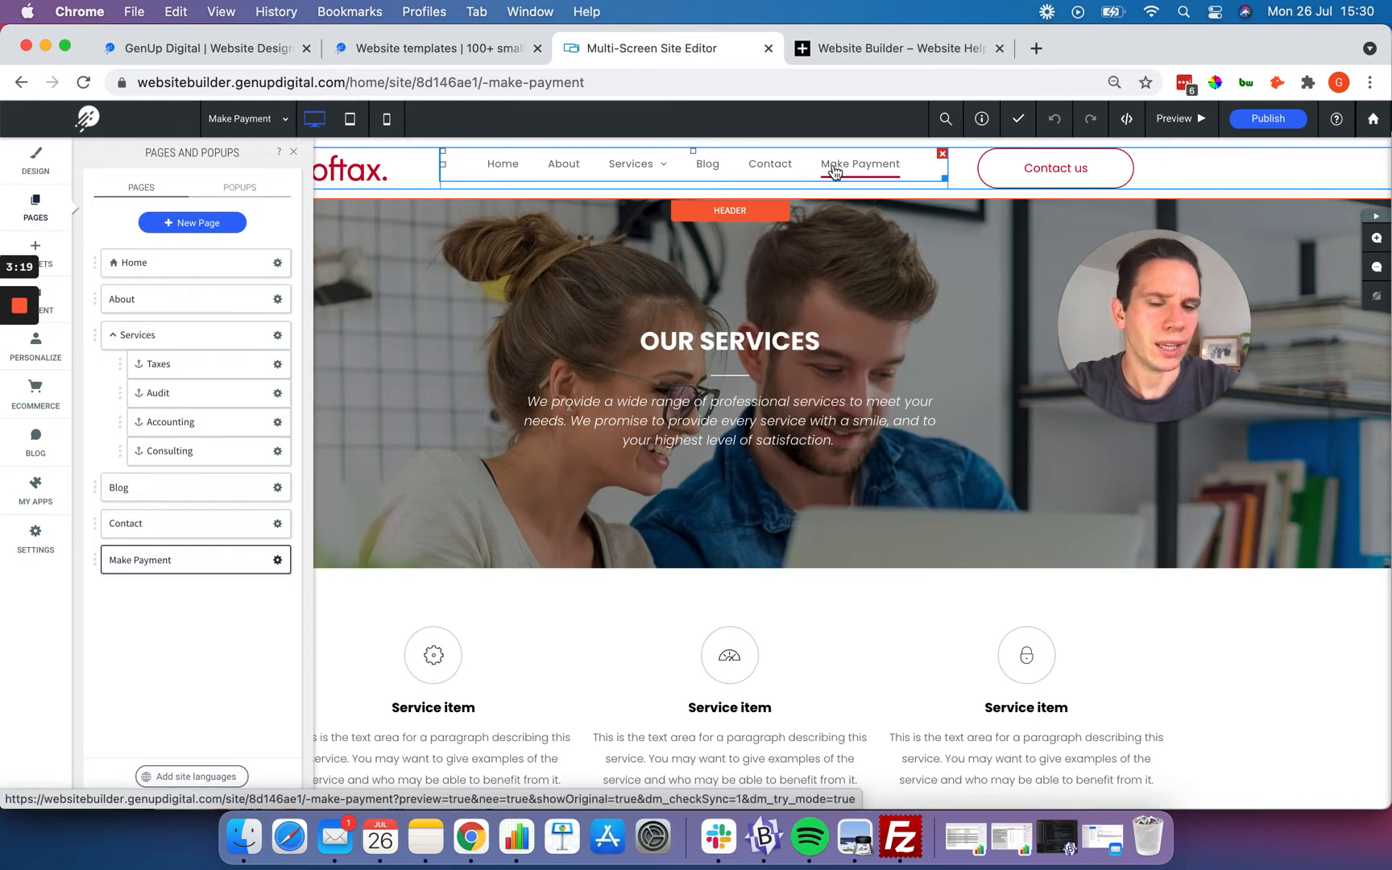
{"action": "left_click", "coordinate": [294, 155]}
- Examine the Make Payment page from the Our Services banner to the footer, including the Standard, Business and Premium pricing cards
{"action": "scroll", "coordinate": [230, 549], "scroll_direction": "down", "scroll_amount": 10}
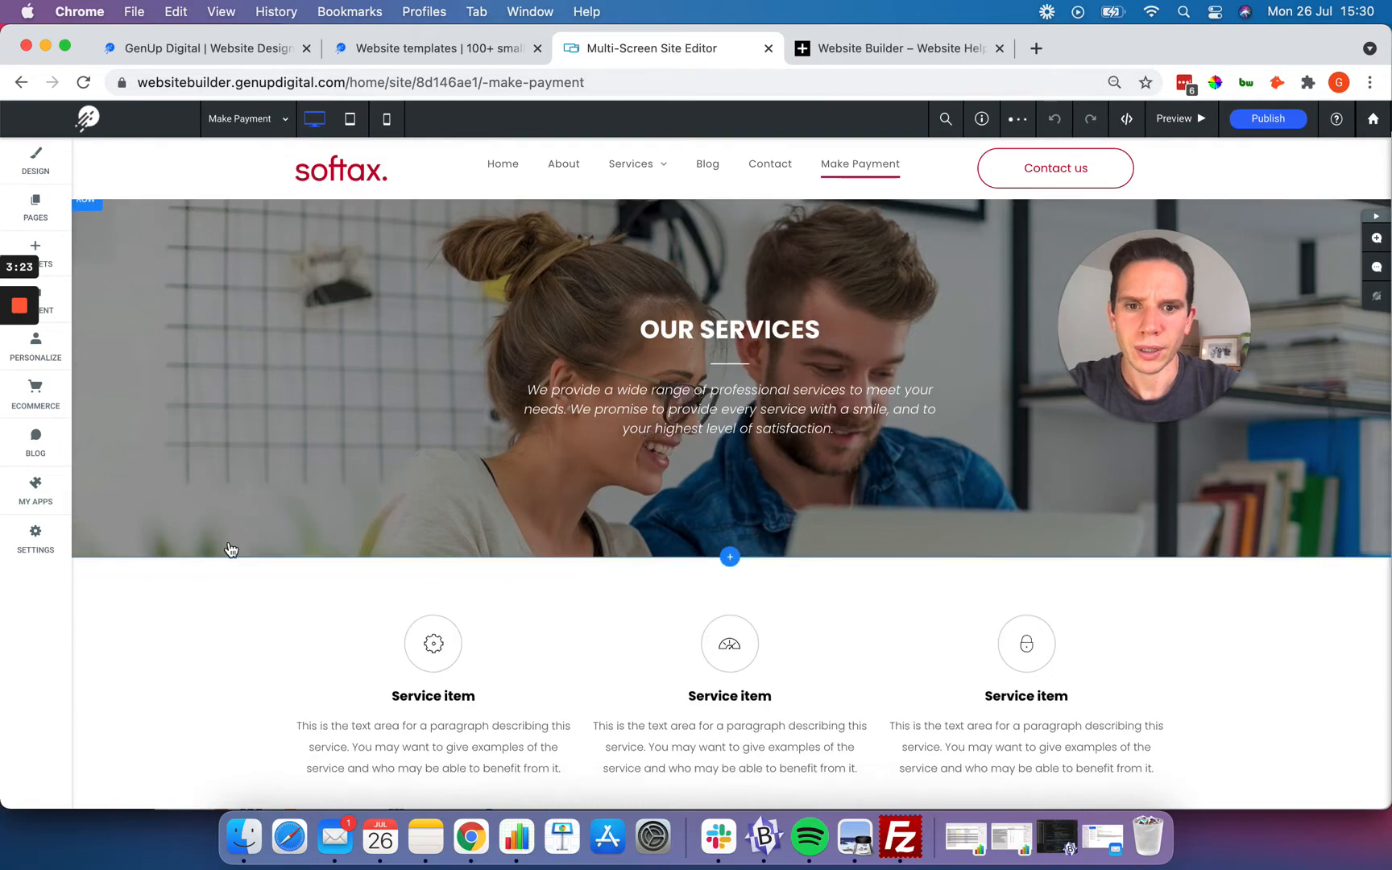
{"action": "scroll", "coordinate": [230, 550], "scroll_direction": "down", "scroll_amount": 10}
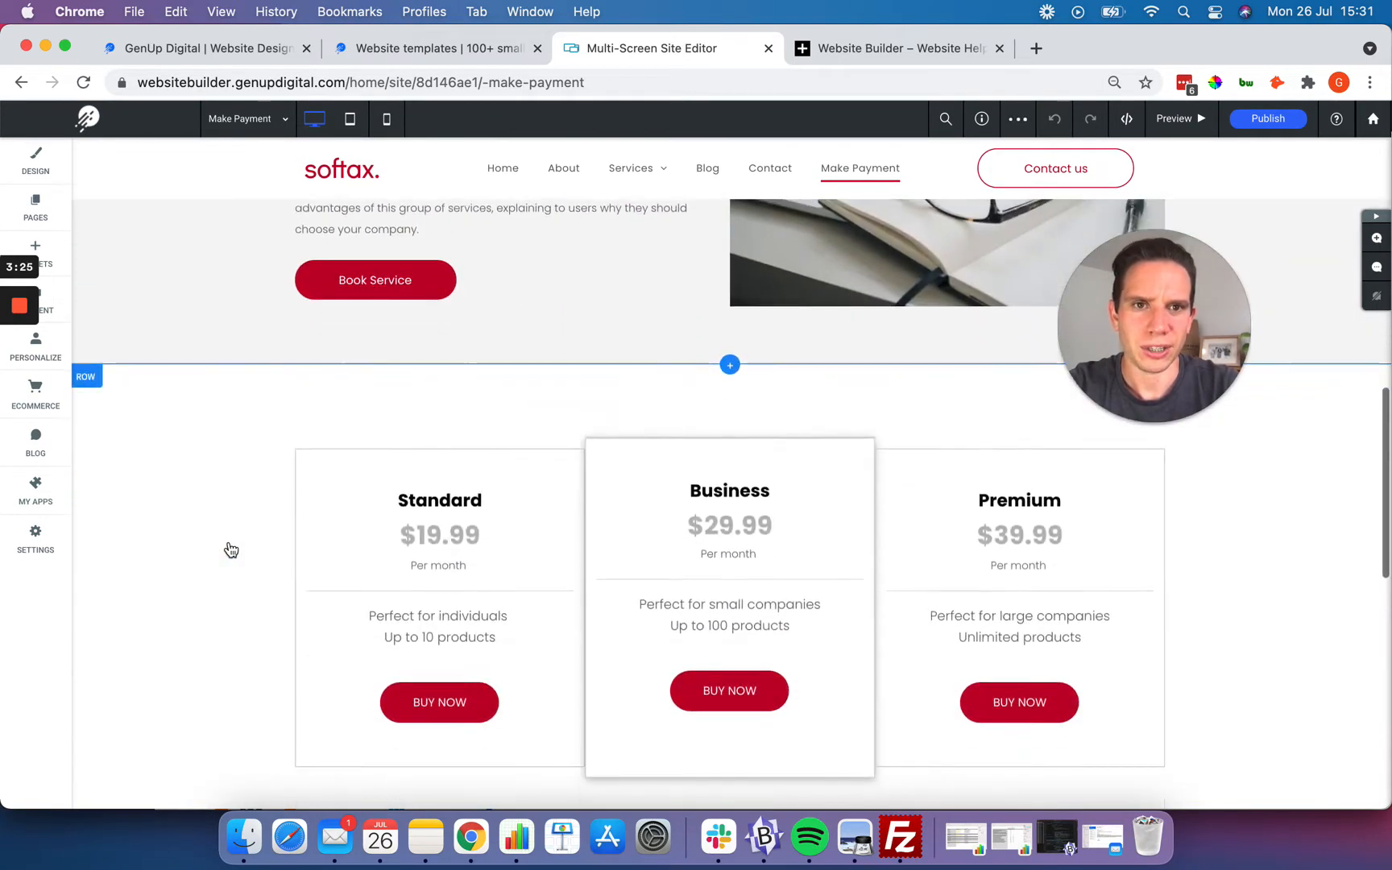
{"action": "scroll", "coordinate": [230, 550], "scroll_direction": "down", "scroll_amount": 5}
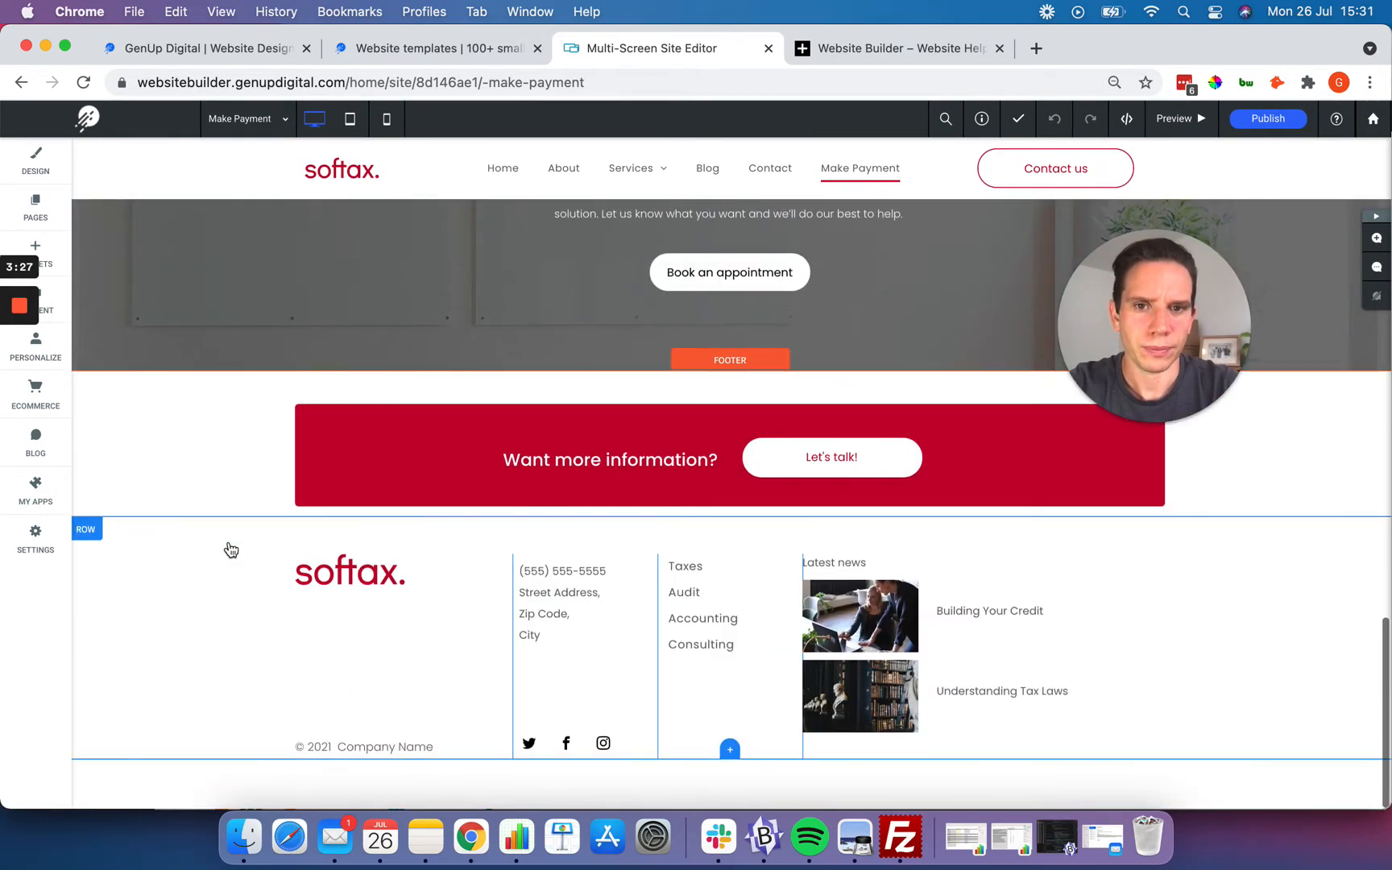
{"action": "scroll", "coordinate": [231, 549], "scroll_direction": "up", "scroll_amount": 10}
{"action": "scroll", "coordinate": [230, 550], "scroll_direction": "up", "scroll_amount": 4}
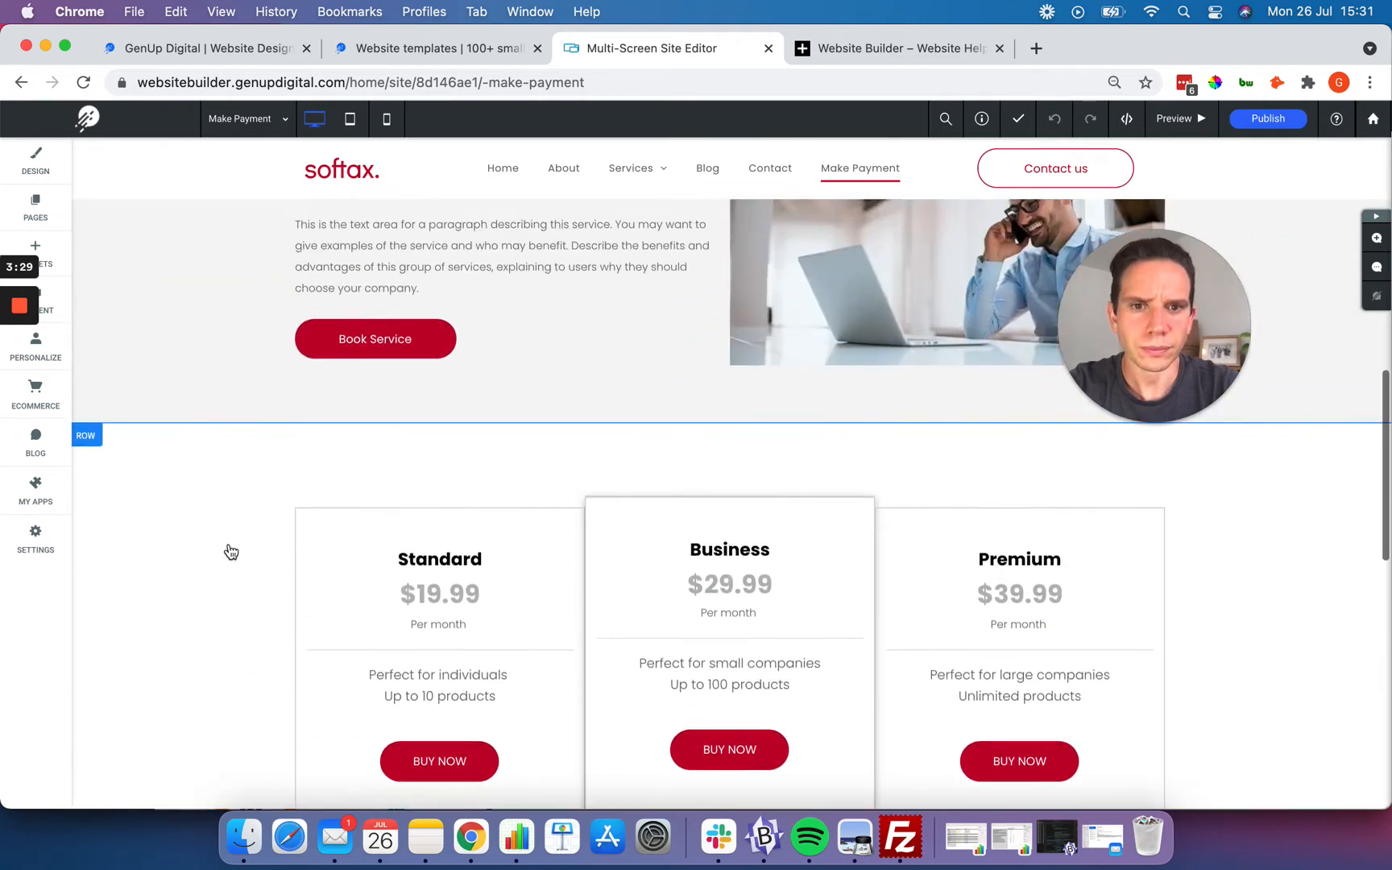
{"action": "scroll", "coordinate": [230, 549], "scroll_direction": "down", "scroll_amount": 3}
{"action": "left_click", "coordinate": [435, 574]}
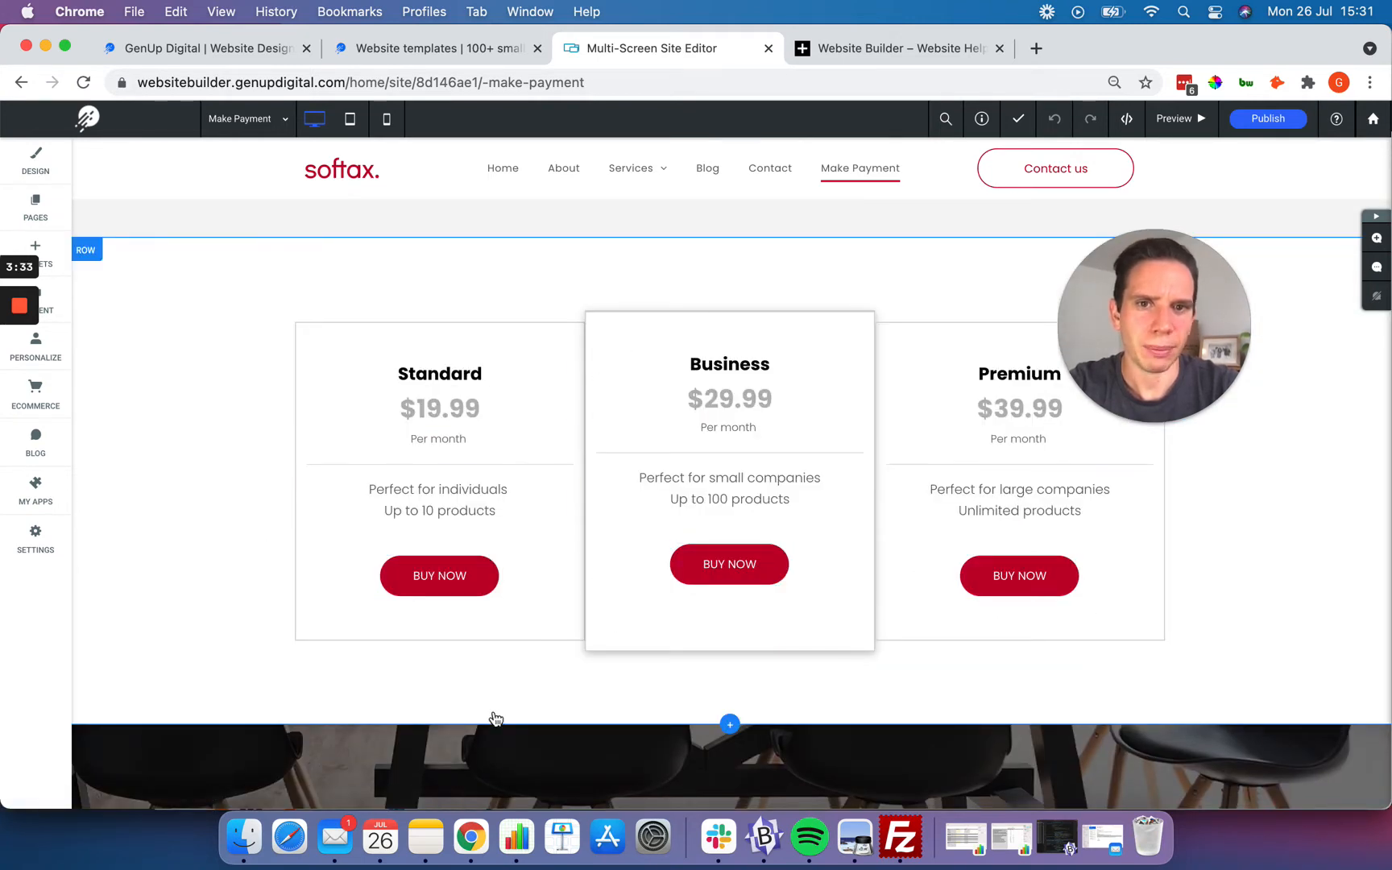
{"action": "scroll", "coordinate": [266, 451], "scroll_direction": "up", "scroll_amount": 2}
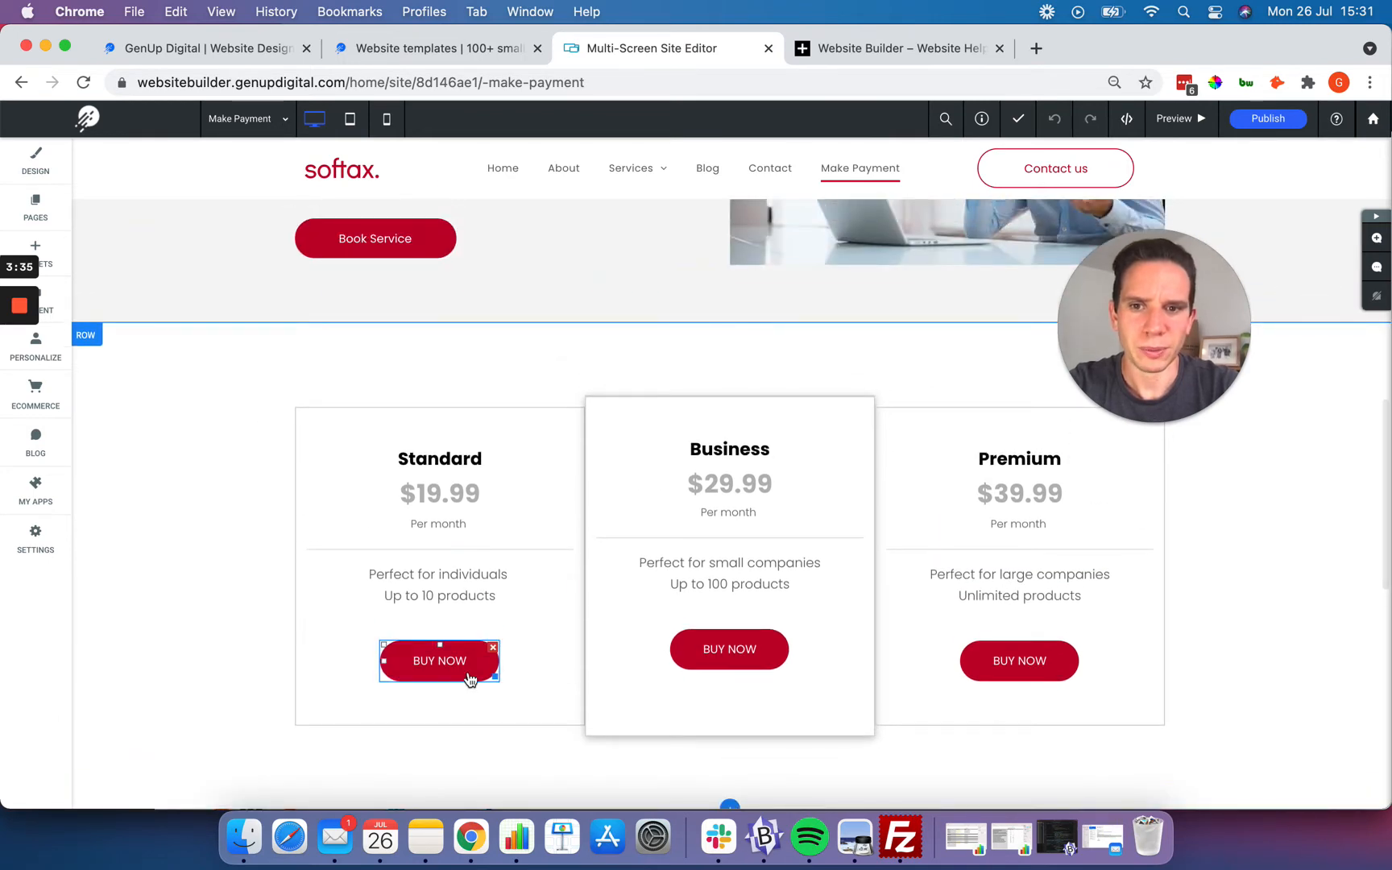
{"action": "scroll", "coordinate": [237, 482], "scroll_direction": "up", "scroll_amount": 10}
{"action": "scroll", "coordinate": [241, 487], "scroll_direction": "down", "scroll_amount": 3}
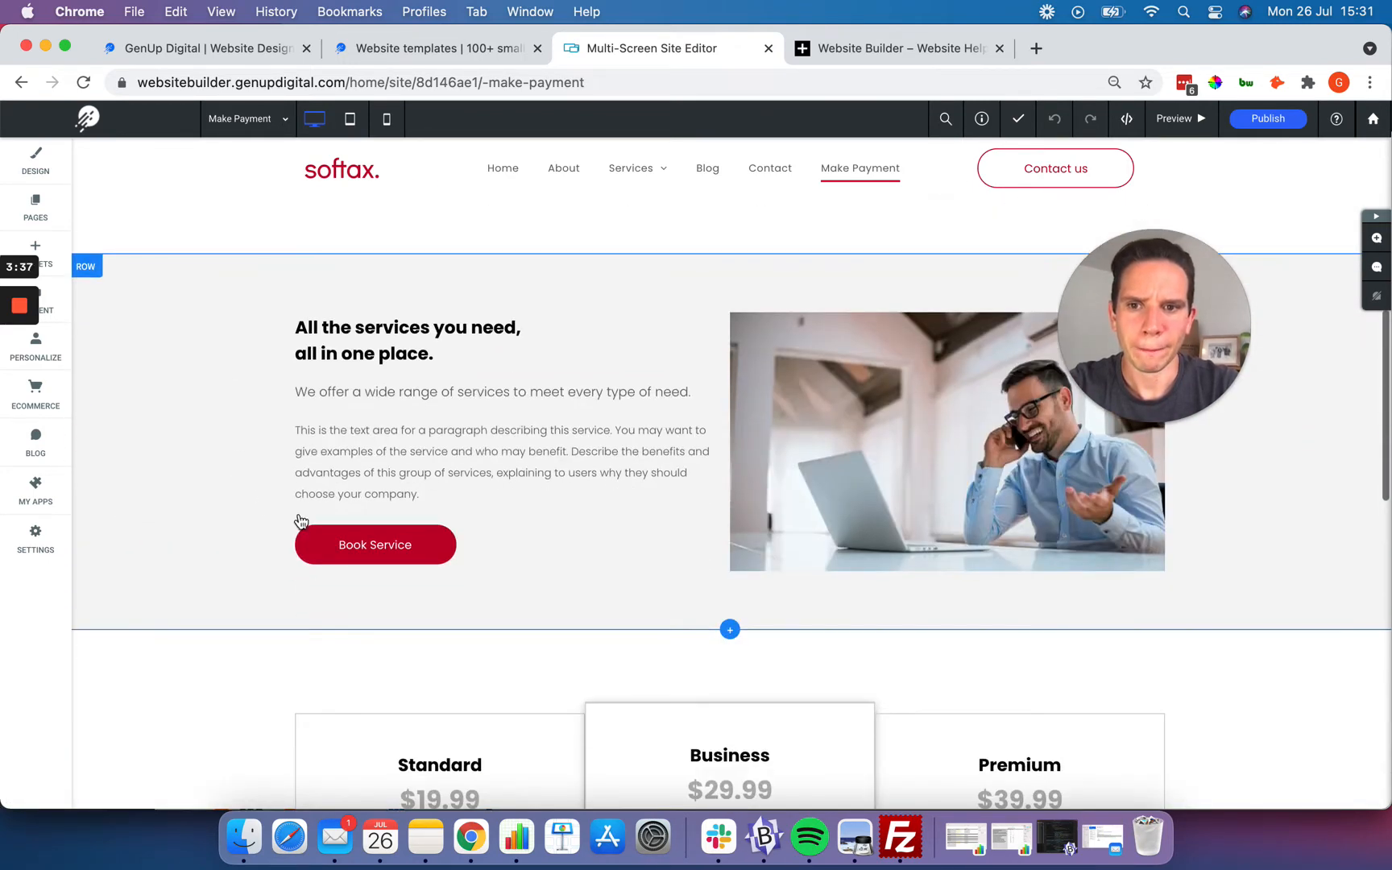
{"action": "scroll", "coordinate": [180, 432], "scroll_direction": "up", "scroll_amount": 15}
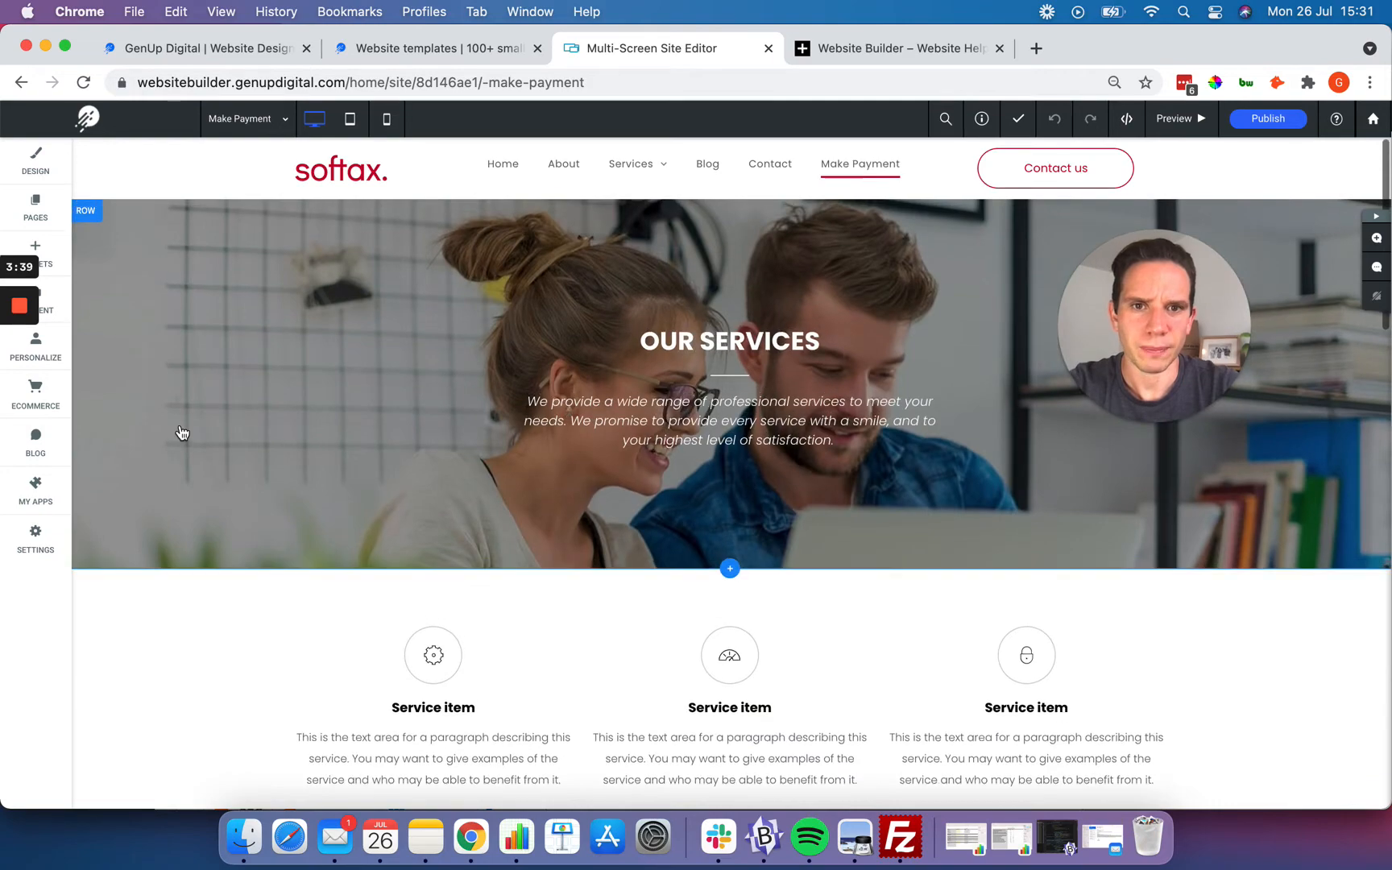
{"action": "scroll", "coordinate": [183, 433], "scroll_direction": "down", "scroll_amount": 15}
{"action": "scroll", "coordinate": [183, 432], "scroll_direction": "down", "scroll_amount": 7}
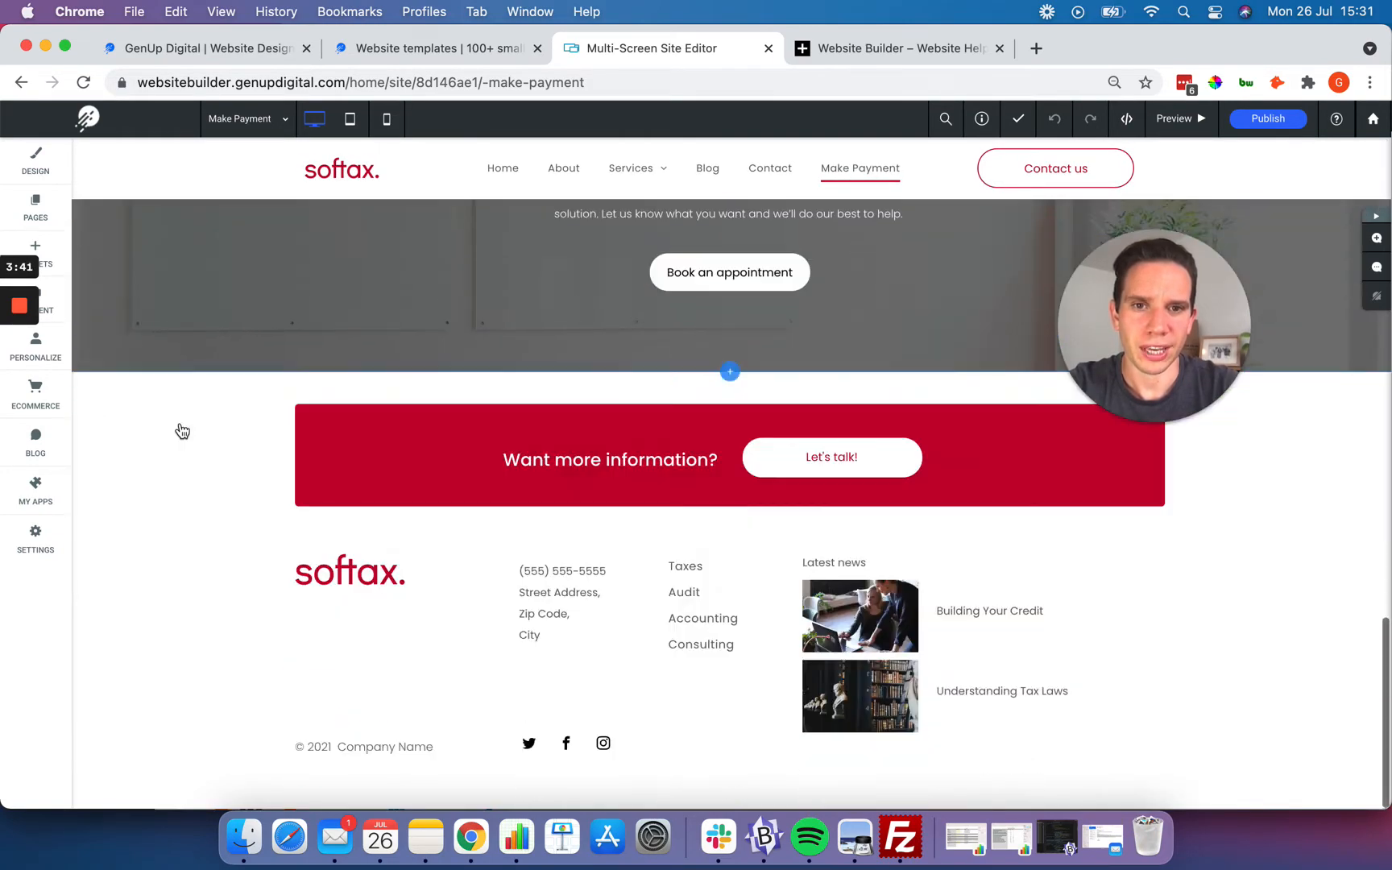
{"action": "scroll", "coordinate": [182, 432], "scroll_direction": "up", "scroll_amount": 8}
{"action": "scroll", "coordinate": [182, 432], "scroll_direction": "up", "scroll_amount": 3}
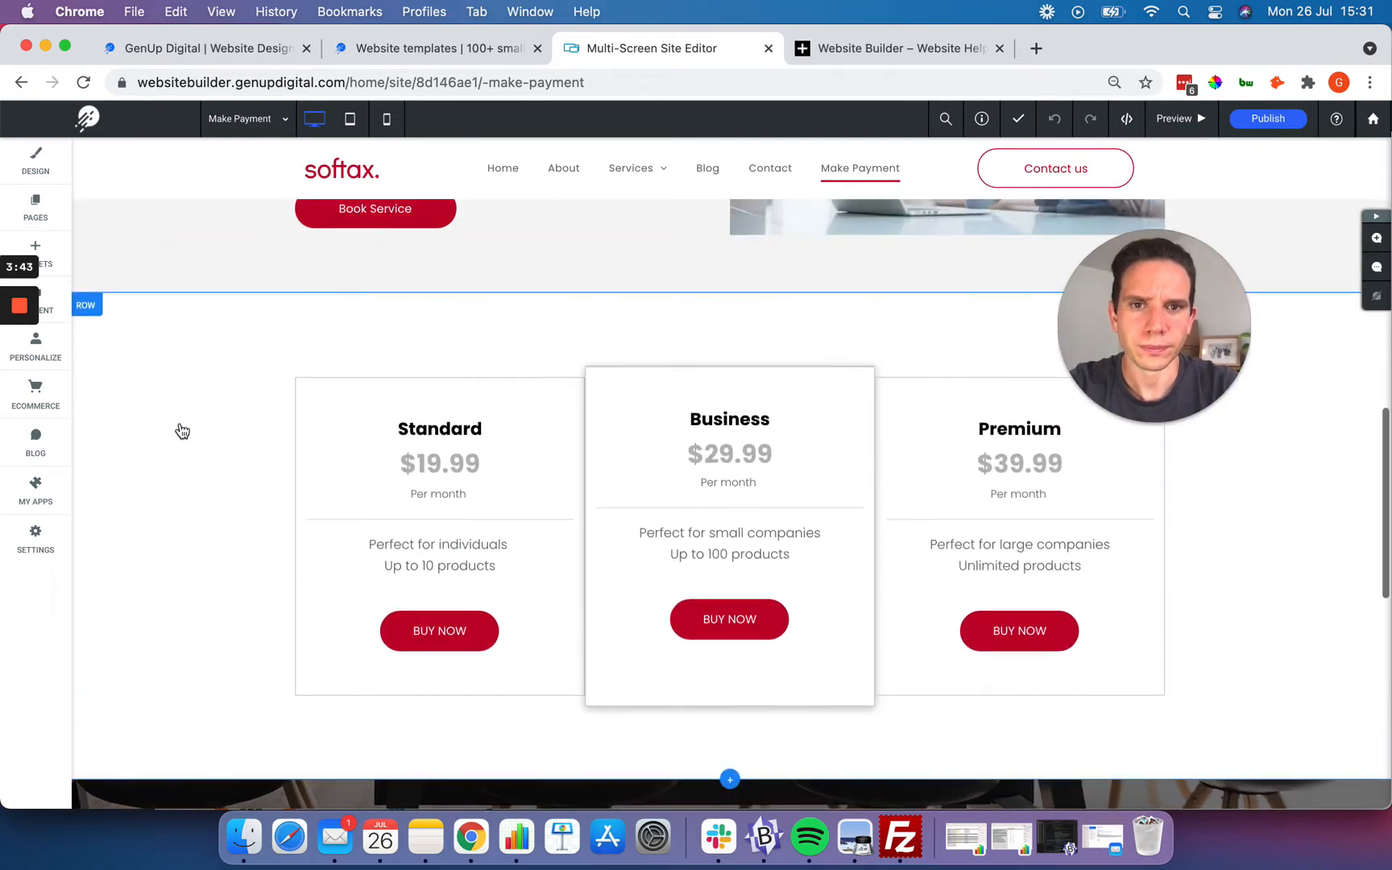
{"action": "left_click_drag", "start_coordinate": [1162, 334], "coordinate": [1247, 246]}
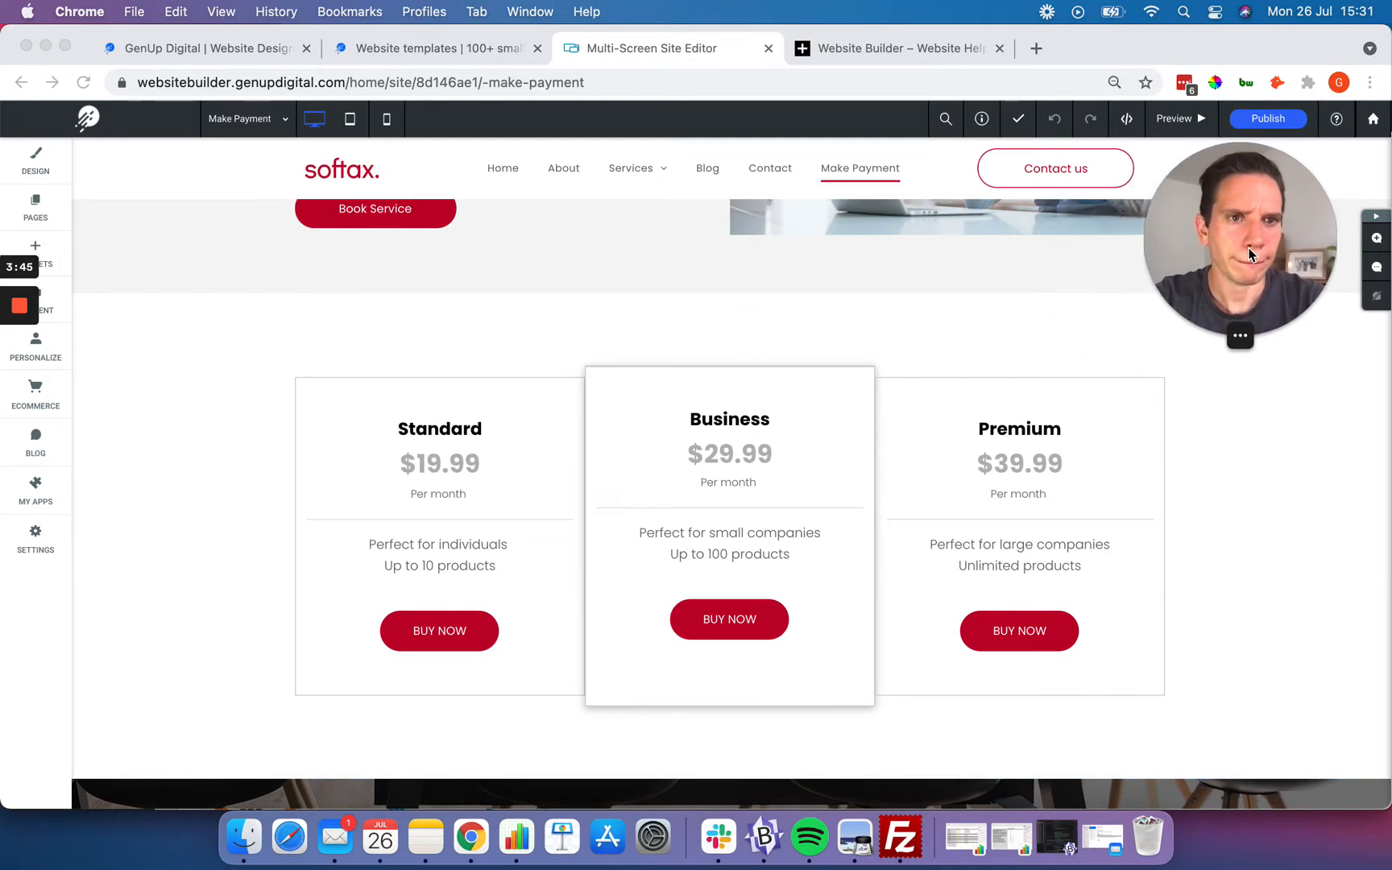
- Review the link destination options for the Standard card's BUY NOW button, from existing page to file for download
{"action": "left_click", "coordinate": [195, 581]}
{"action": "left_click", "coordinate": [435, 629]}
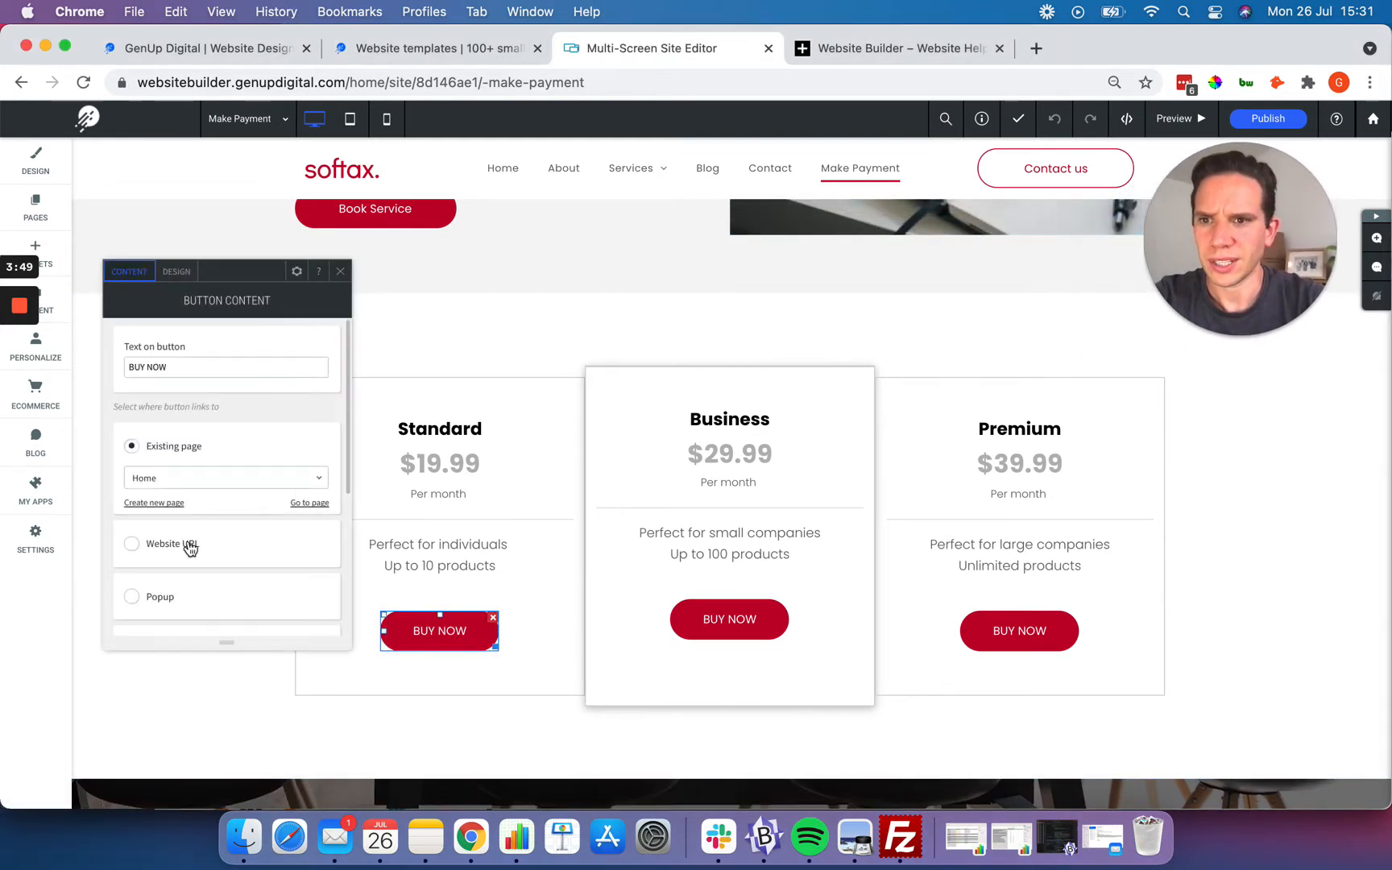
{"action": "scroll", "coordinate": [228, 438], "scroll_direction": "down", "scroll_amount": 5}
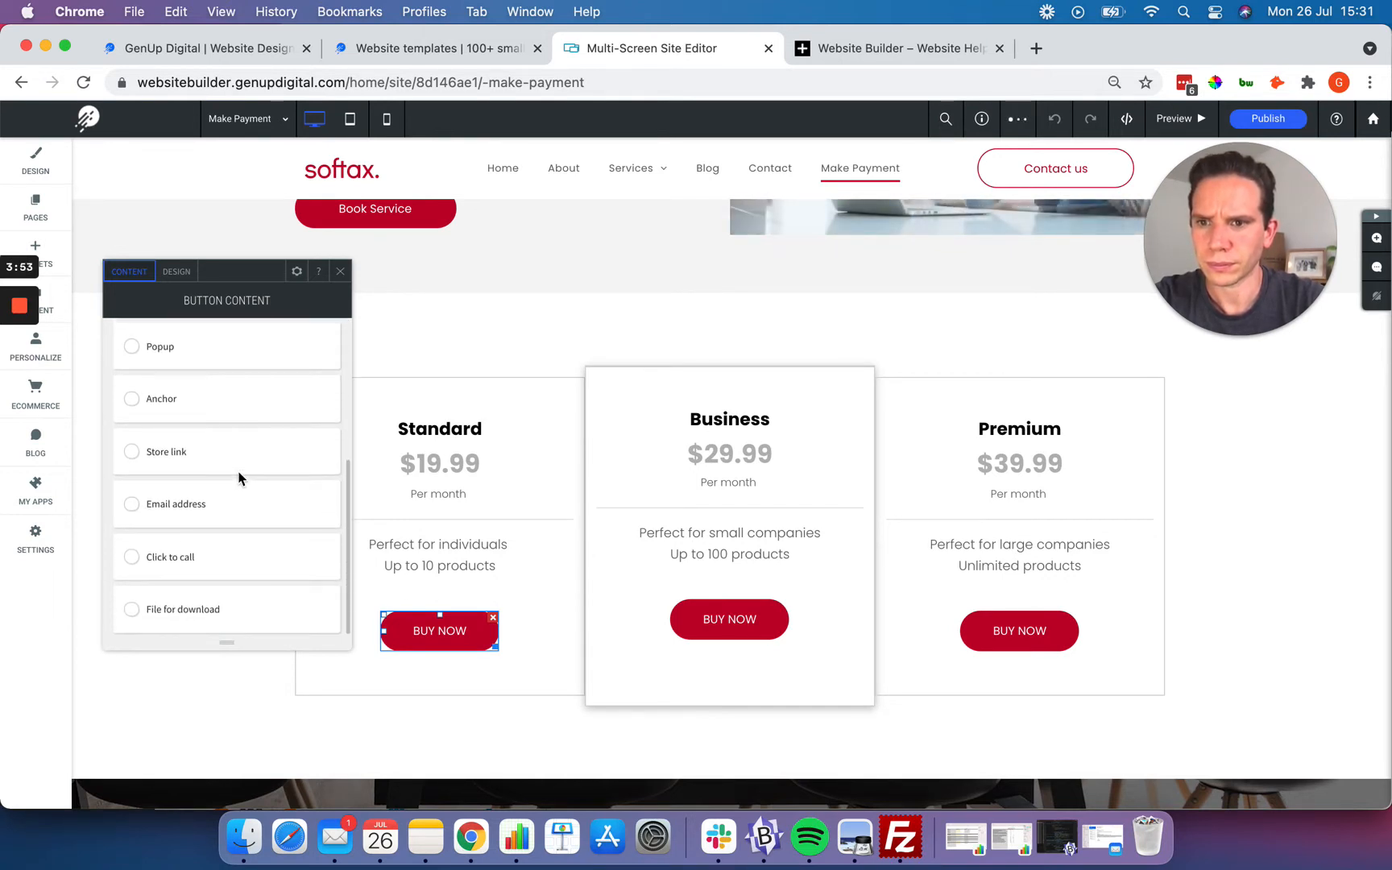
{"action": "scroll", "coordinate": [156, 441], "scroll_direction": "up", "scroll_amount": 5}
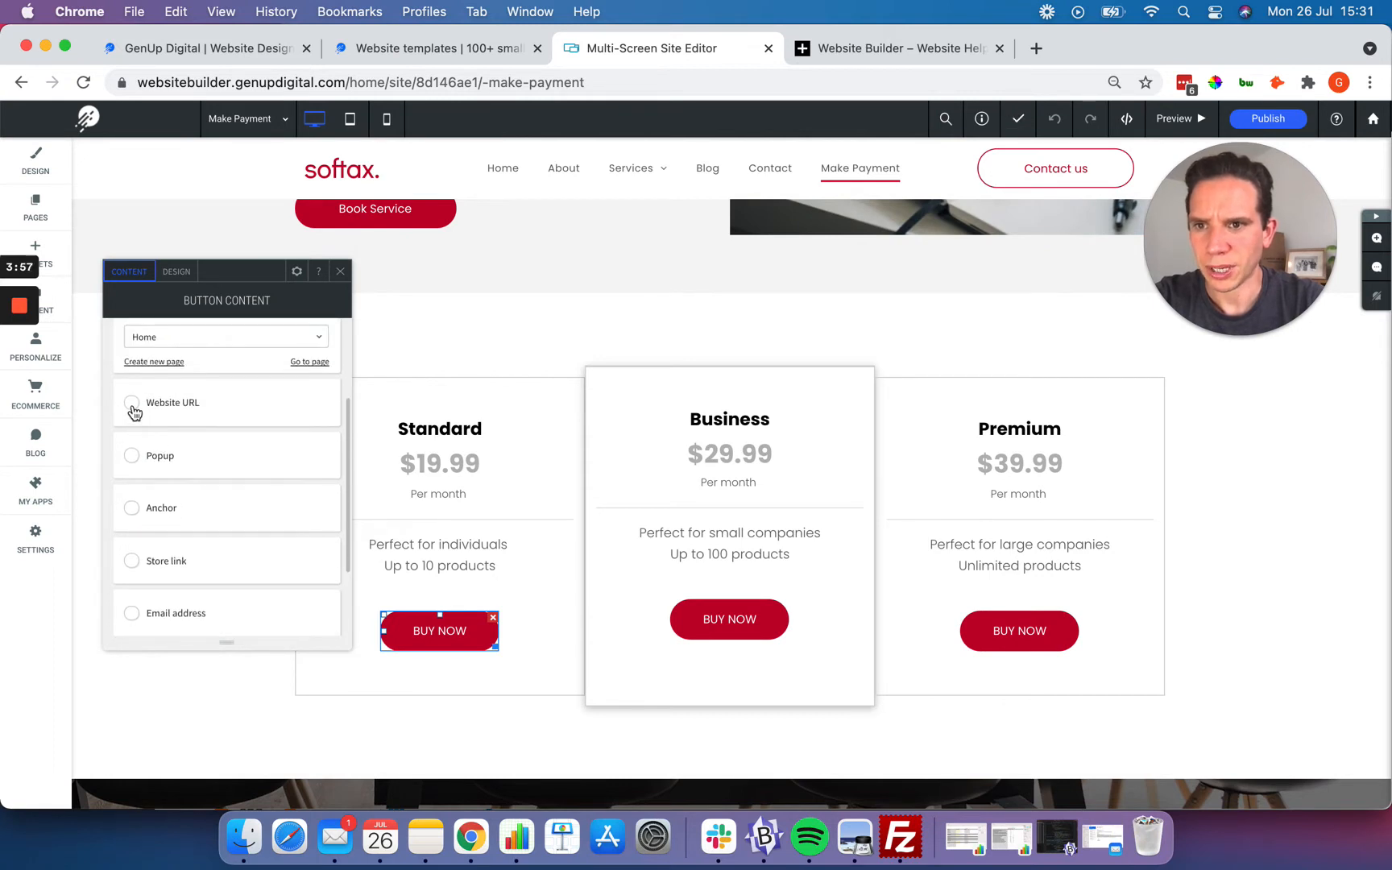
{"action": "scroll", "coordinate": [204, 513], "scroll_direction": "down", "scroll_amount": 1}
{"action": "scroll", "coordinate": [201, 511], "scroll_direction": "down", "scroll_amount": 1}
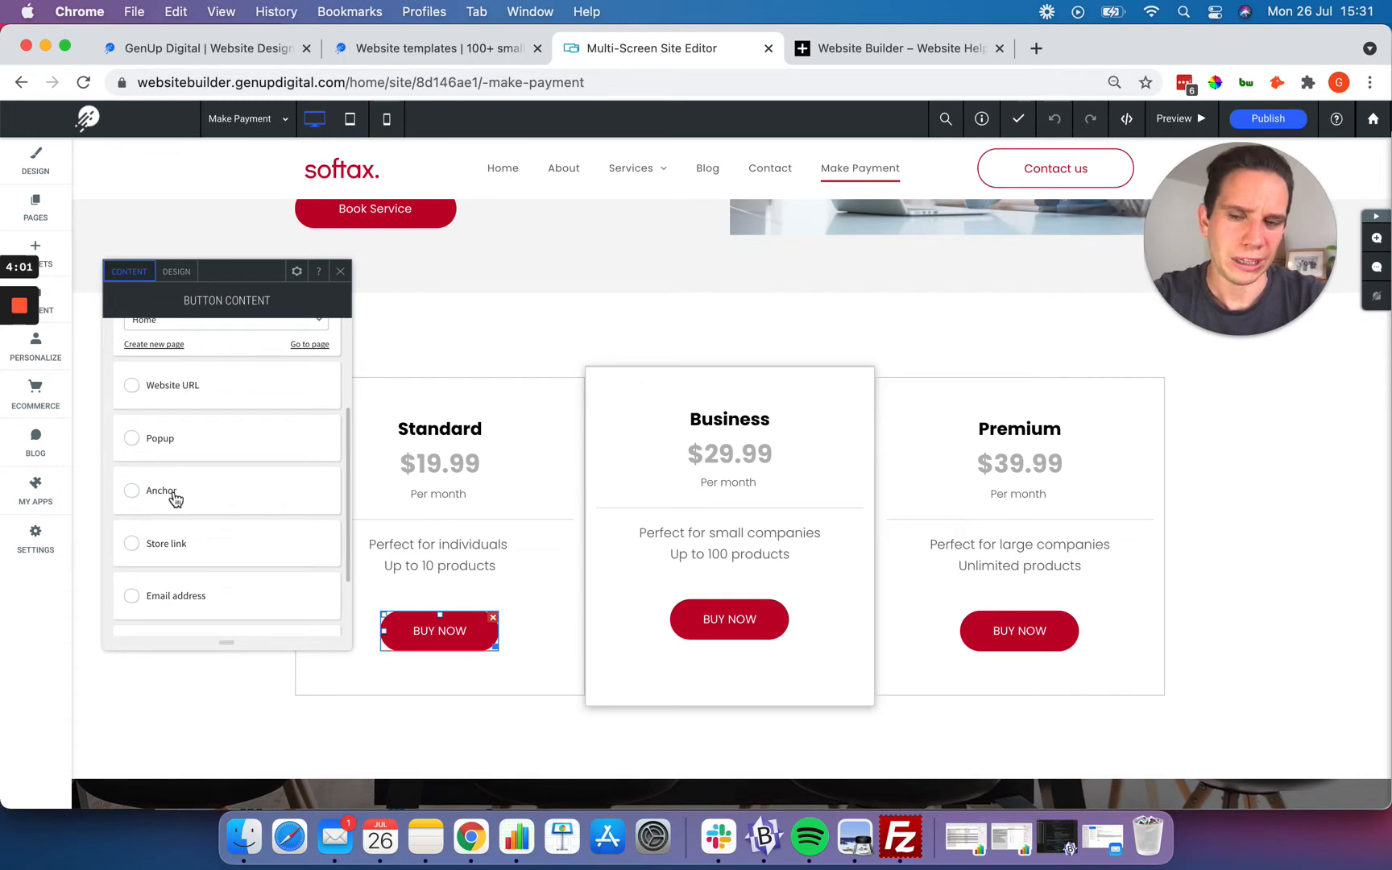
{"action": "scroll", "coordinate": [230, 498], "scroll_direction": "down", "scroll_amount": 2}
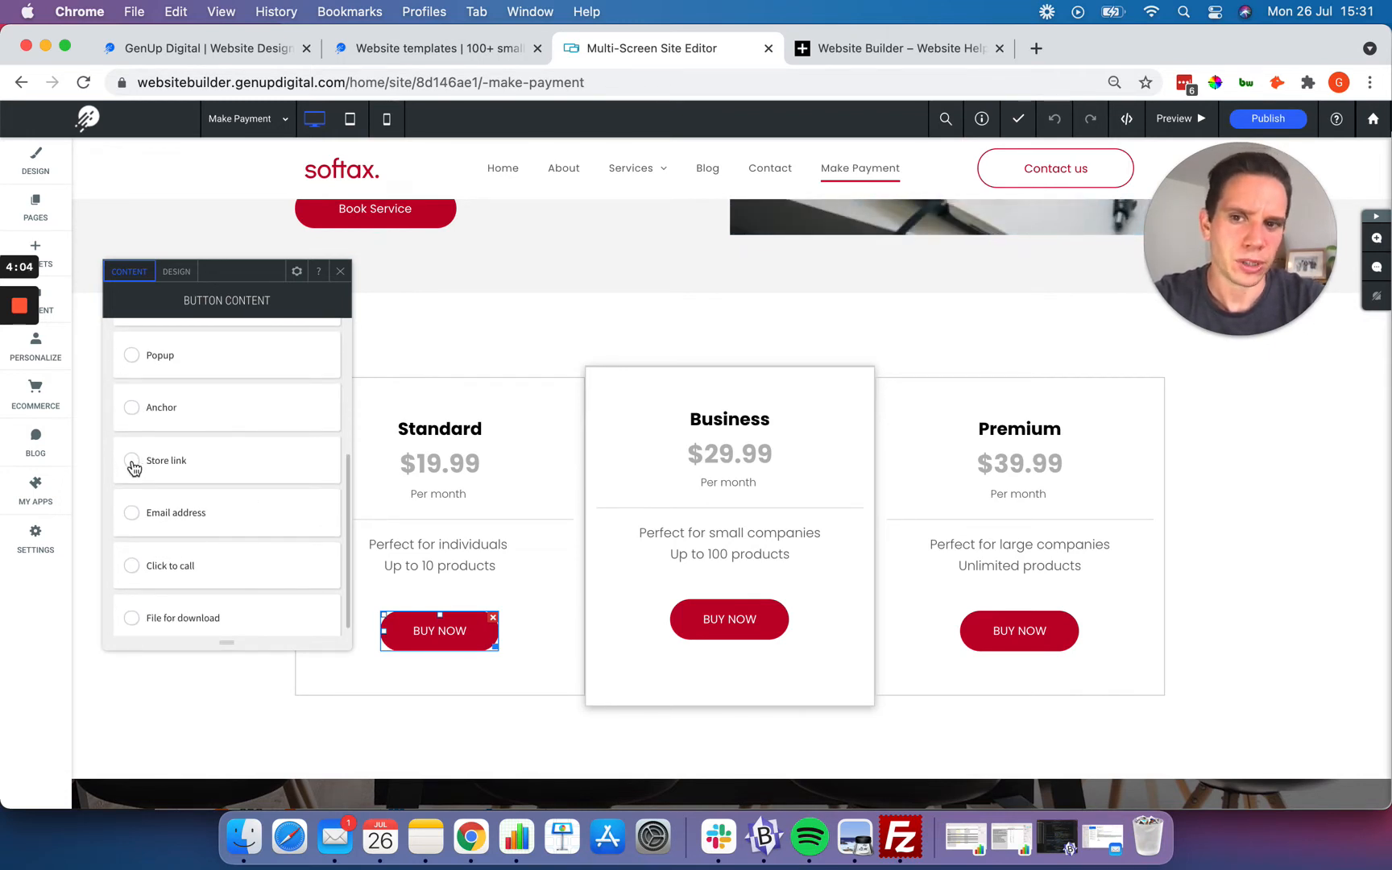
{"action": "scroll", "coordinate": [141, 521], "scroll_direction": "down", "scroll_amount": 1}
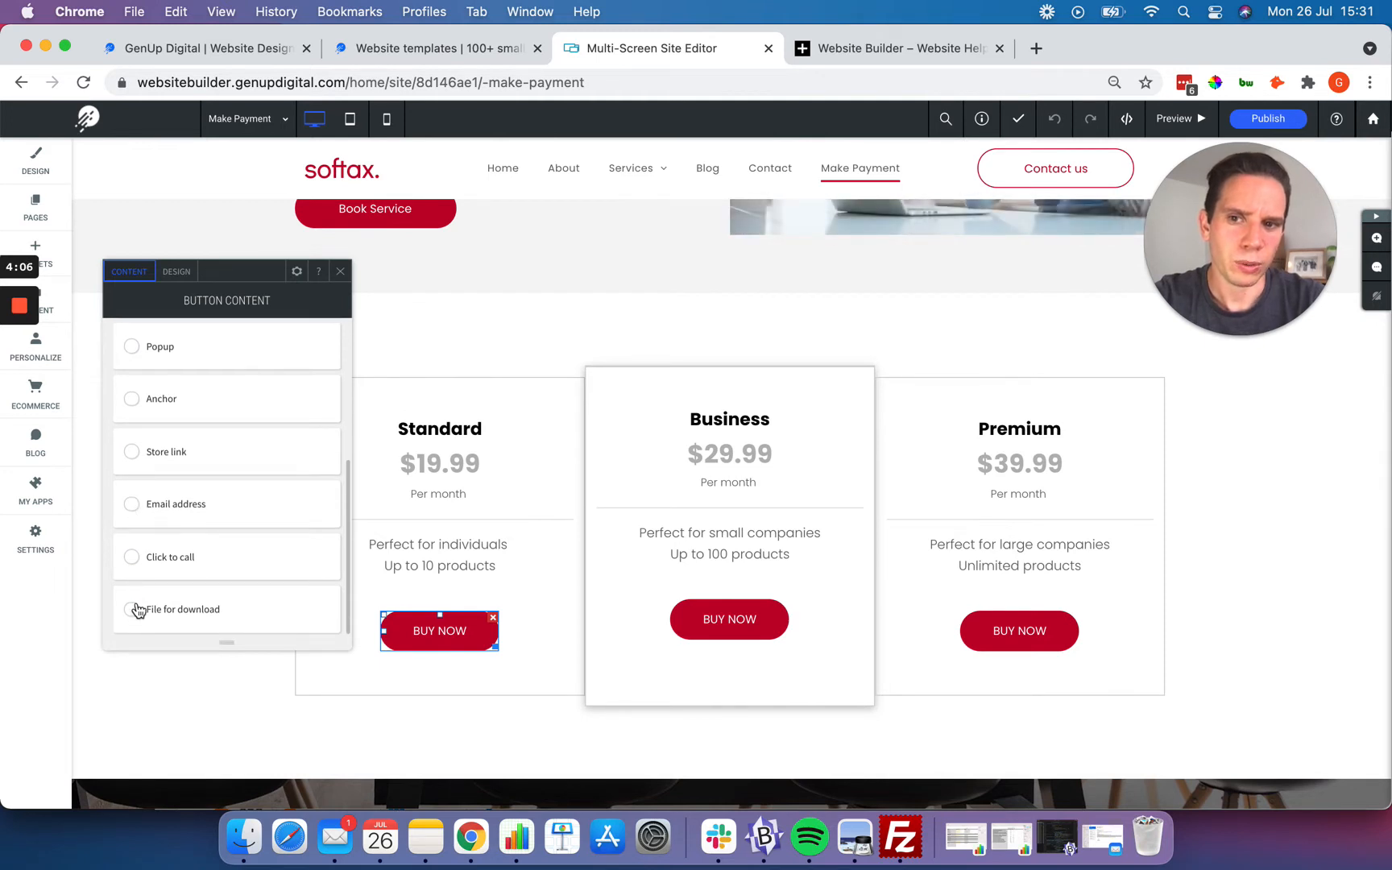
{"action": "scroll", "coordinate": [184, 478], "scroll_direction": "up", "scroll_amount": 6}
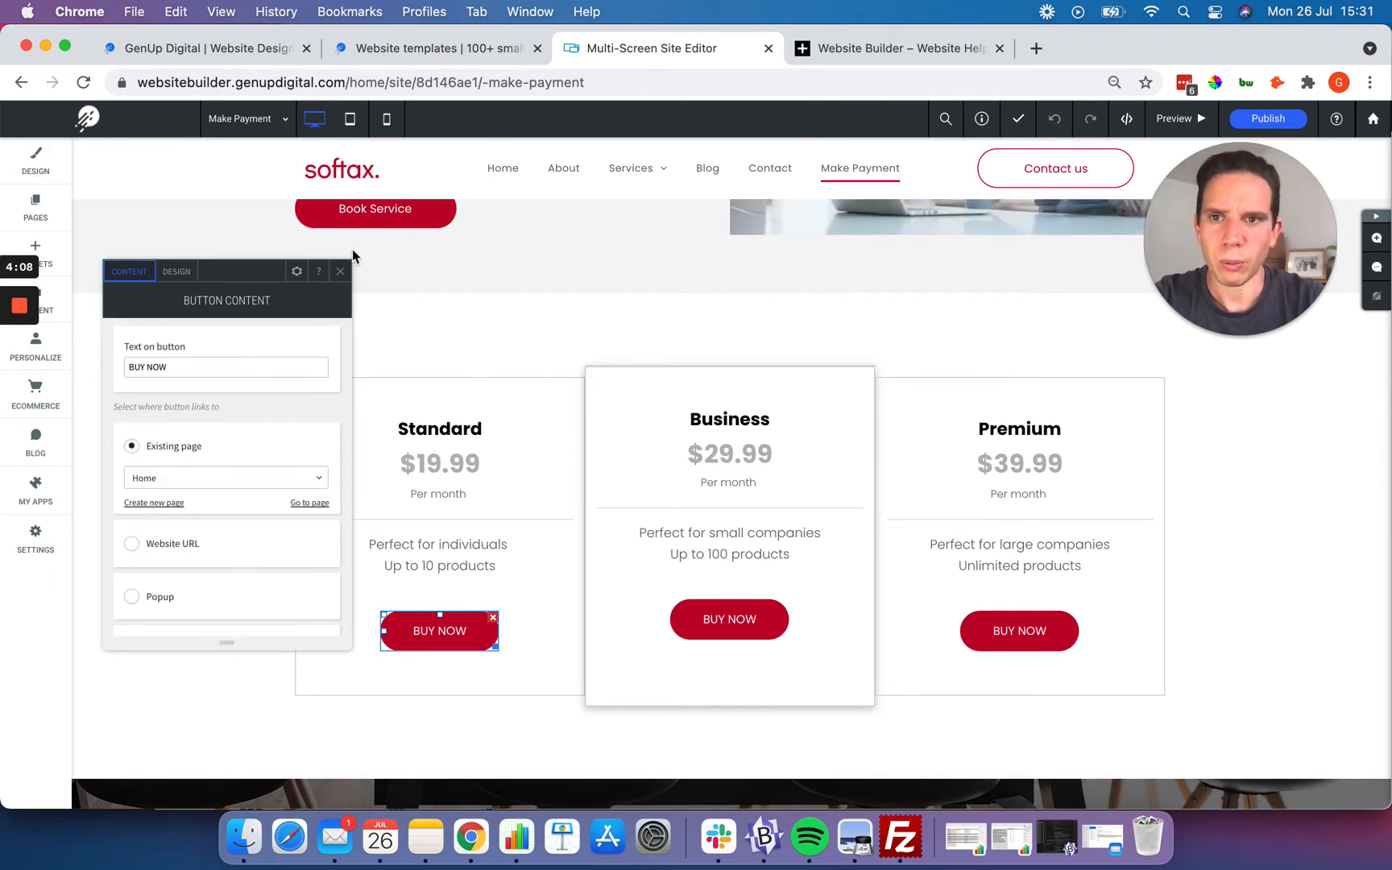
- Look over the BUY NOW button's size and background design options, and close its settings
{"action": "left_click", "coordinate": [177, 271]}
{"action": "scroll", "coordinate": [234, 483], "scroll_direction": "down", "scroll_amount": 4}
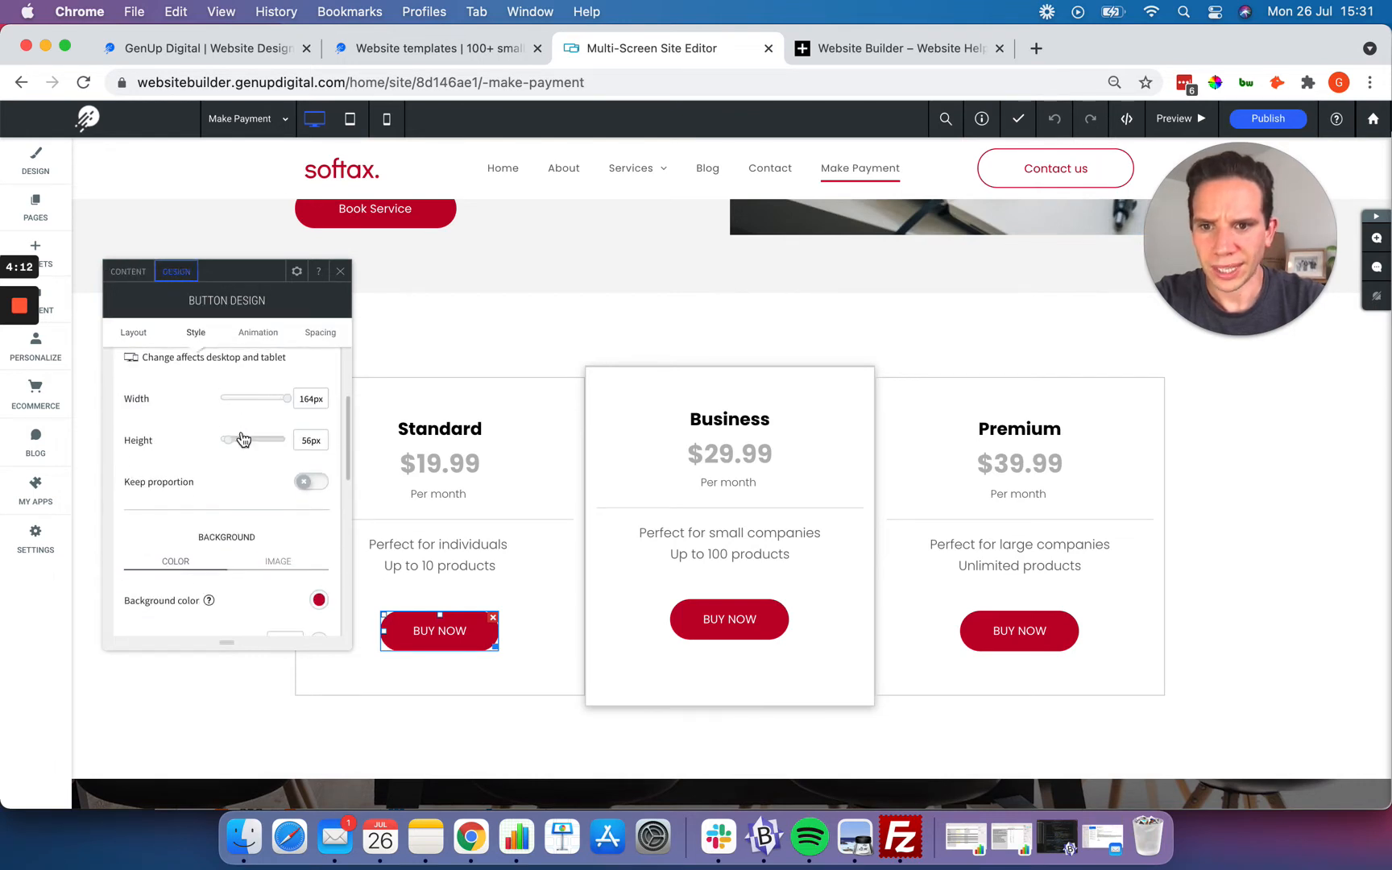
{"action": "left_click", "coordinate": [340, 272]}
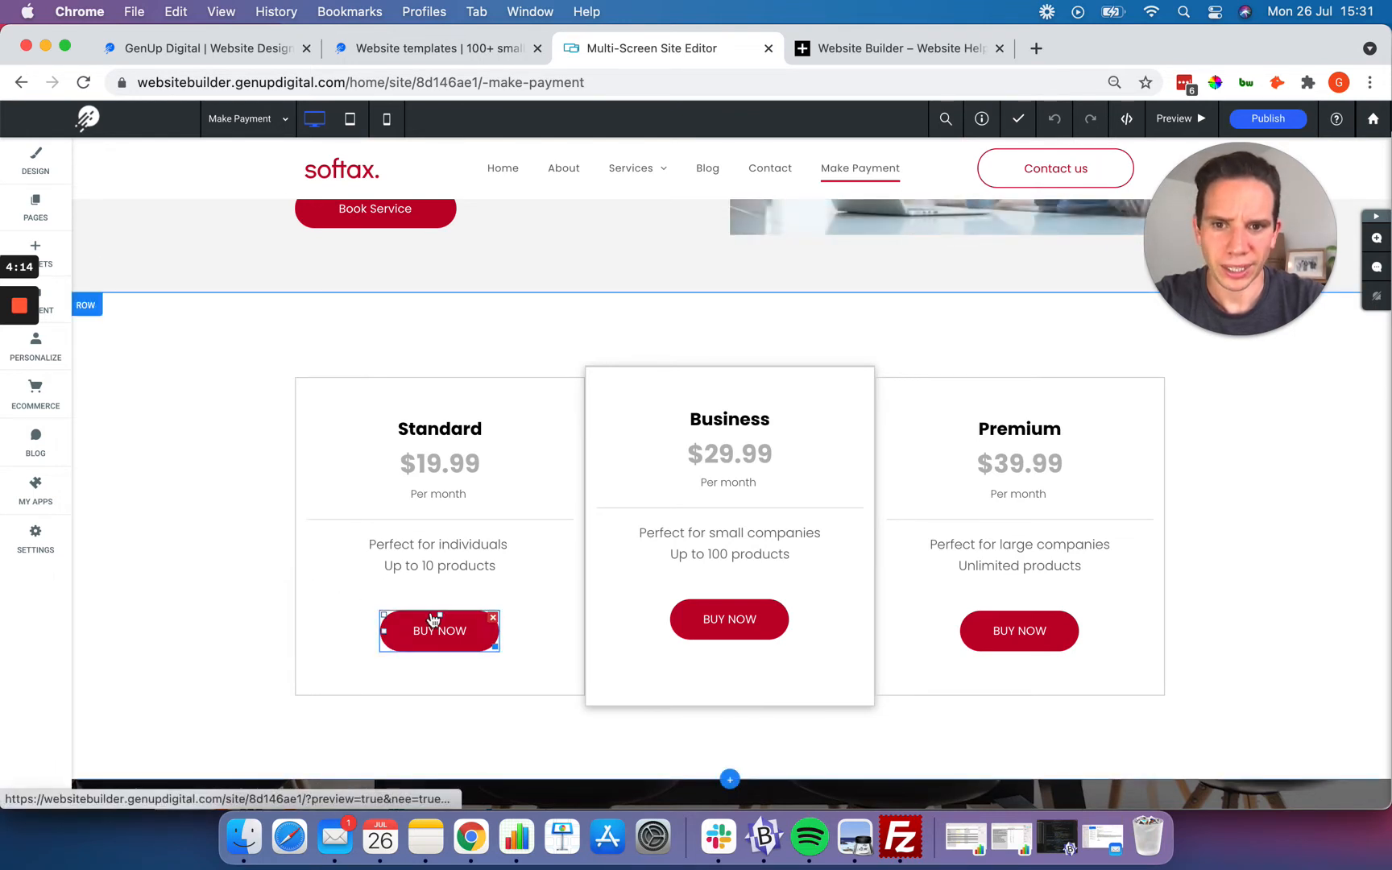
- Insert a PayPal widget from the Business widgets below the BUY NOW button in the Standard pricing card
{"action": "scroll", "coordinate": [152, 435], "scroll_direction": "up", "scroll_amount": 1}
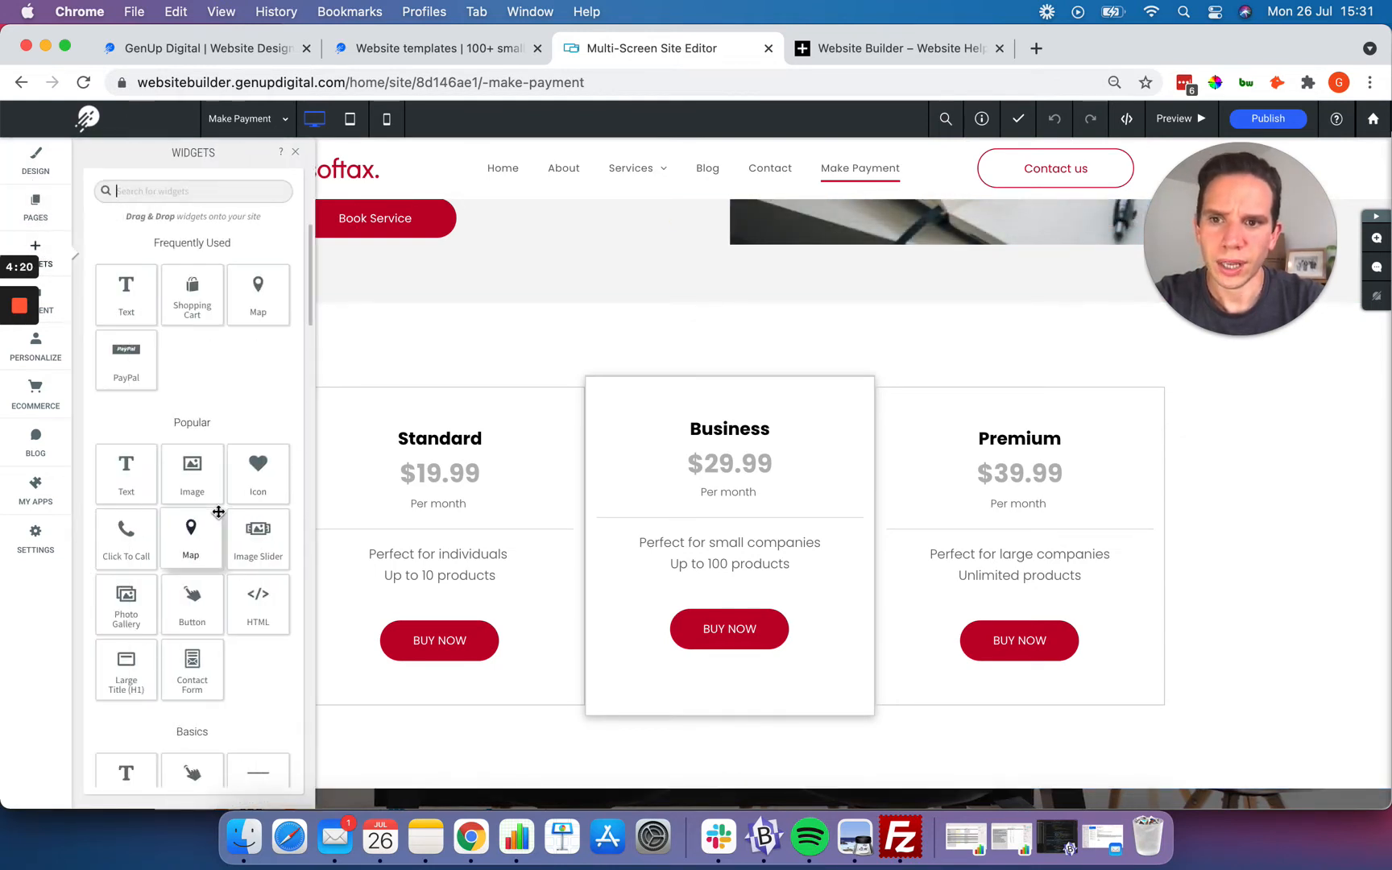
{"action": "scroll", "coordinate": [214, 464], "scroll_direction": "down", "scroll_amount": 10}
{"action": "scroll", "coordinate": [218, 506], "scroll_direction": "down", "scroll_amount": 10}
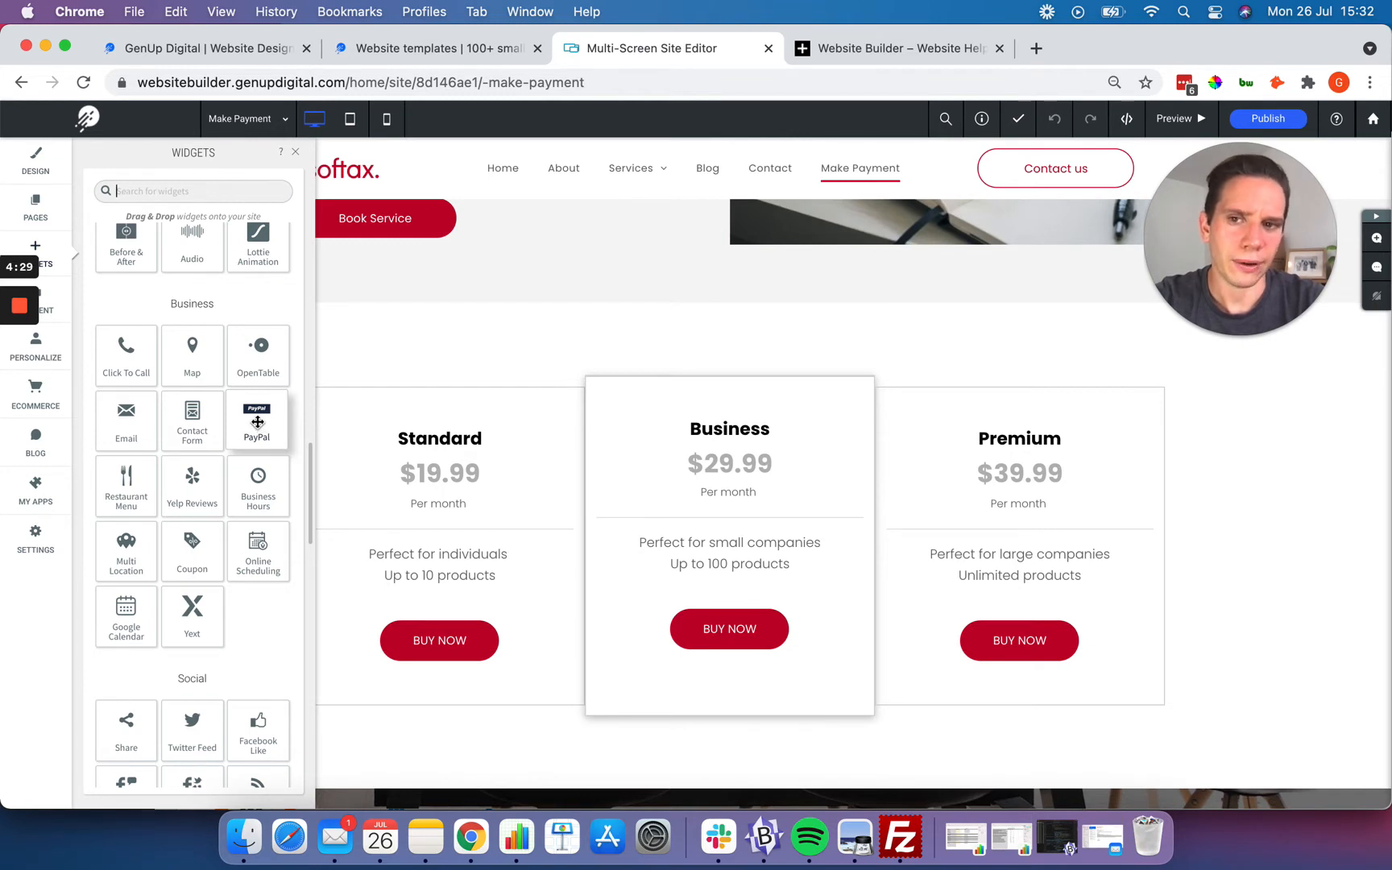
{"action": "left_click_drag", "start_coordinate": [257, 421], "coordinate": [522, 540]}
{"action": "left_click_drag", "start_coordinate": [597, 671], "coordinate": [422, 564]}
{"action": "mouse_move", "coordinate": [442, 626]}
{"action": "left_mouse_down"}
{"action": "mouse_move", "coordinate": [423, 760]}
{"action": "mouse_move", "coordinate": [439, 624]}
{"action": "left_mouse_up"}
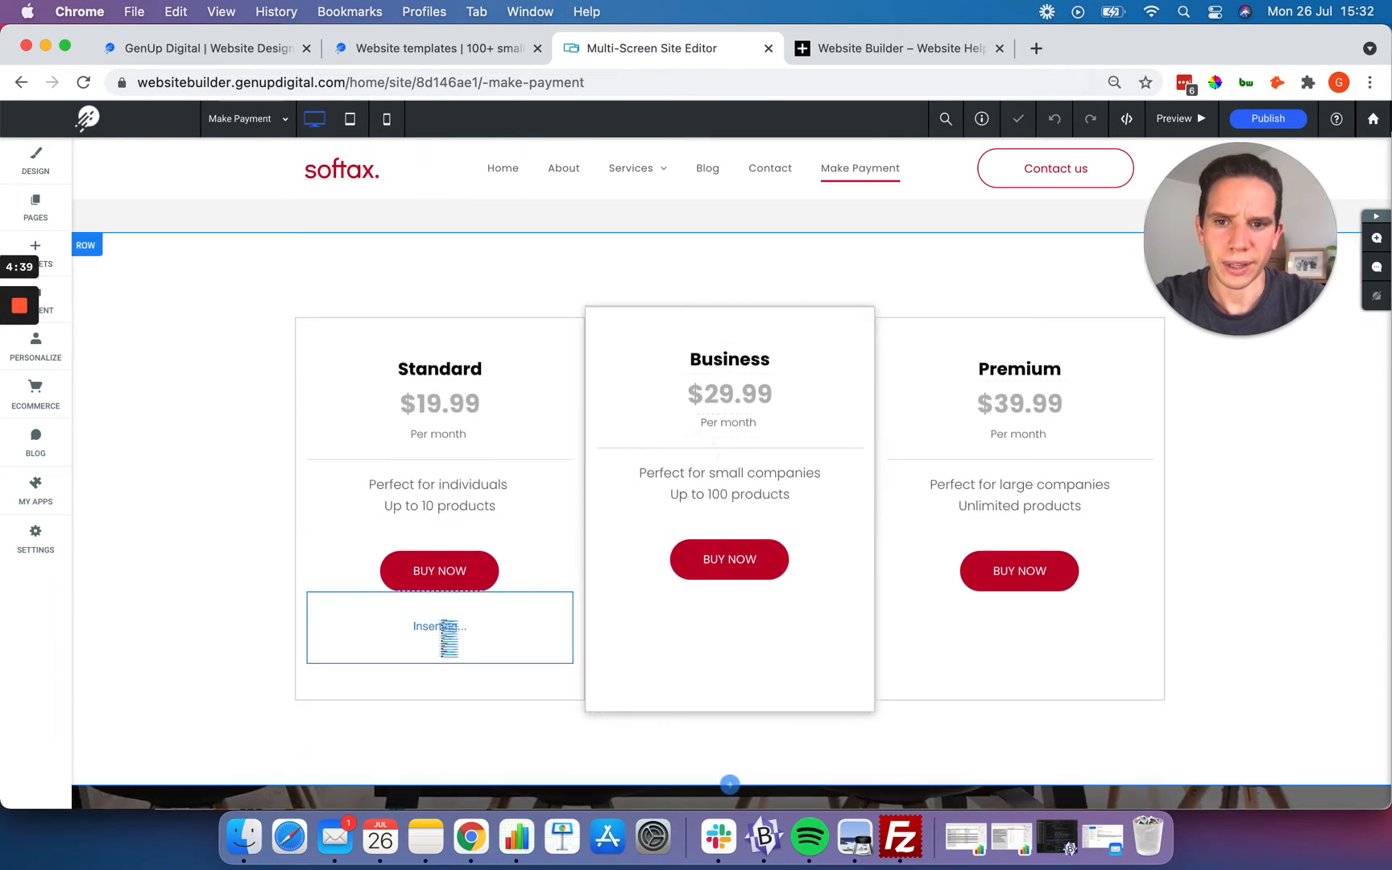
{"action": "scroll", "coordinate": [243, 499], "scroll_direction": "down", "scroll_amount": 2}
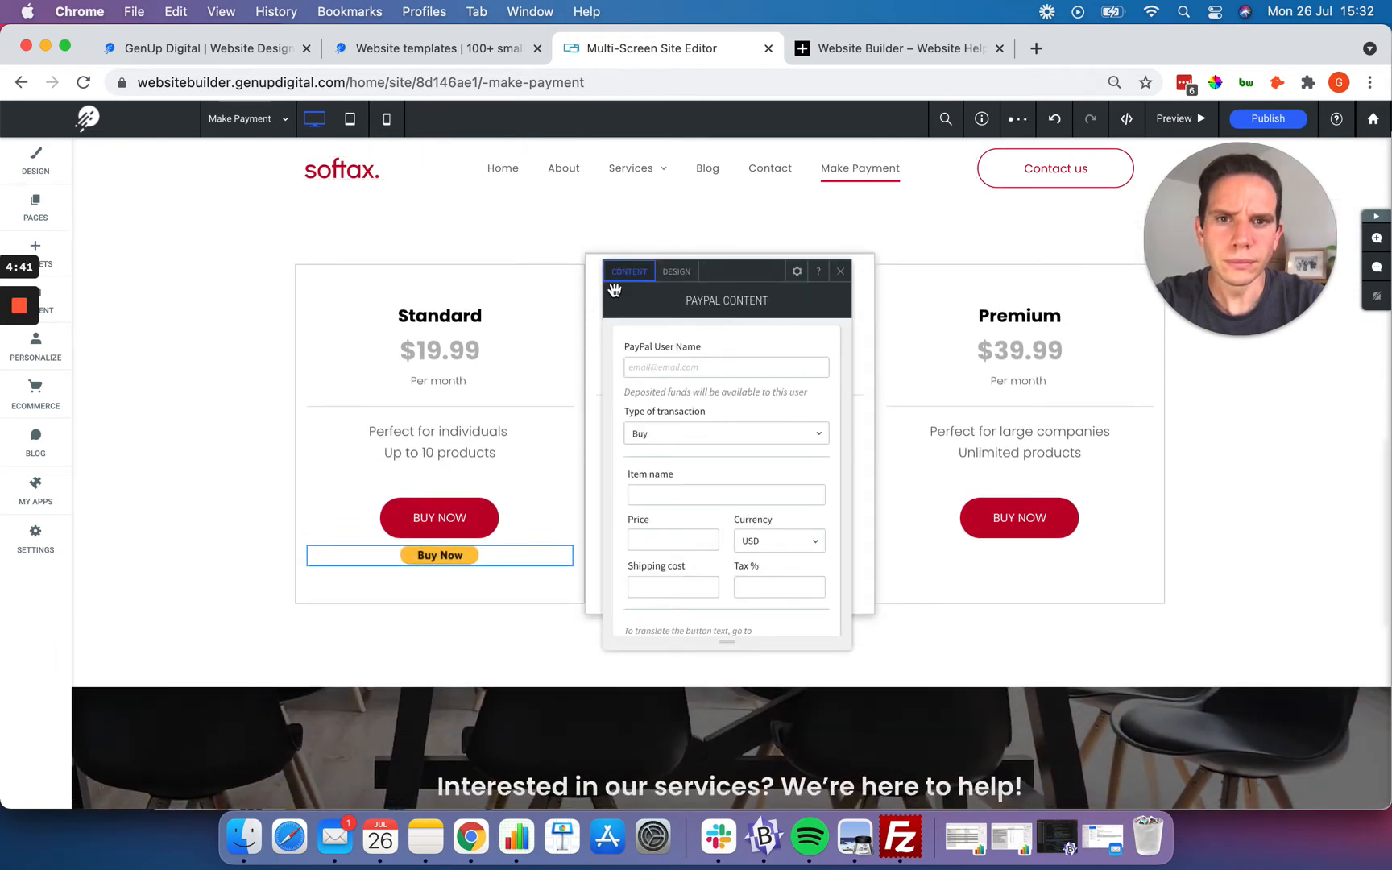
- Review the PayPal widget's content fields and the available transaction types, Buy and Donate
{"action": "left_click_drag", "start_coordinate": [749, 271], "coordinate": [771, 225]}
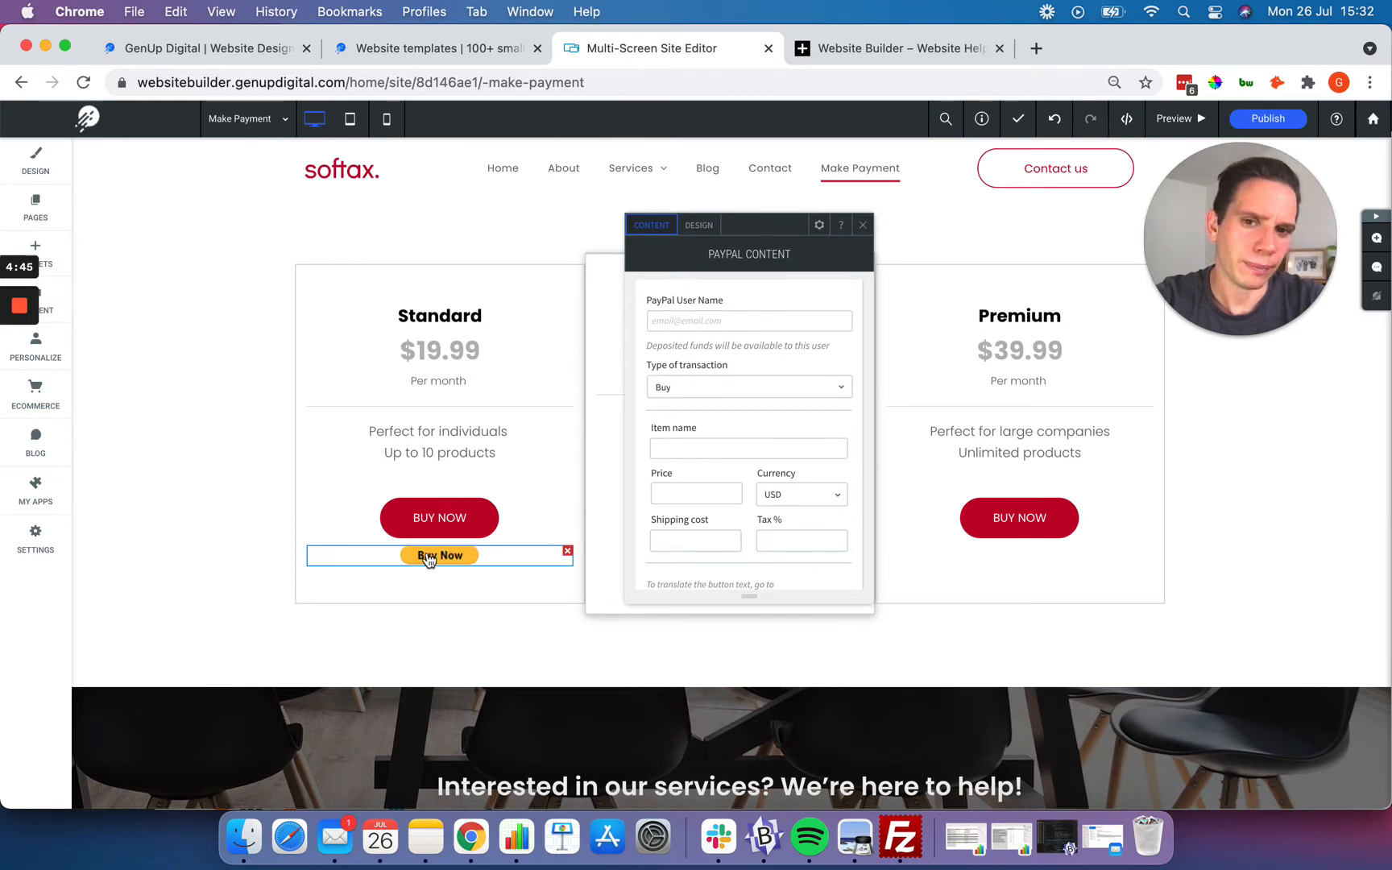
{"action": "left_click", "coordinate": [662, 391]}
{"action": "left_click_drag", "start_coordinate": [761, 222], "coordinate": [674, 178]}
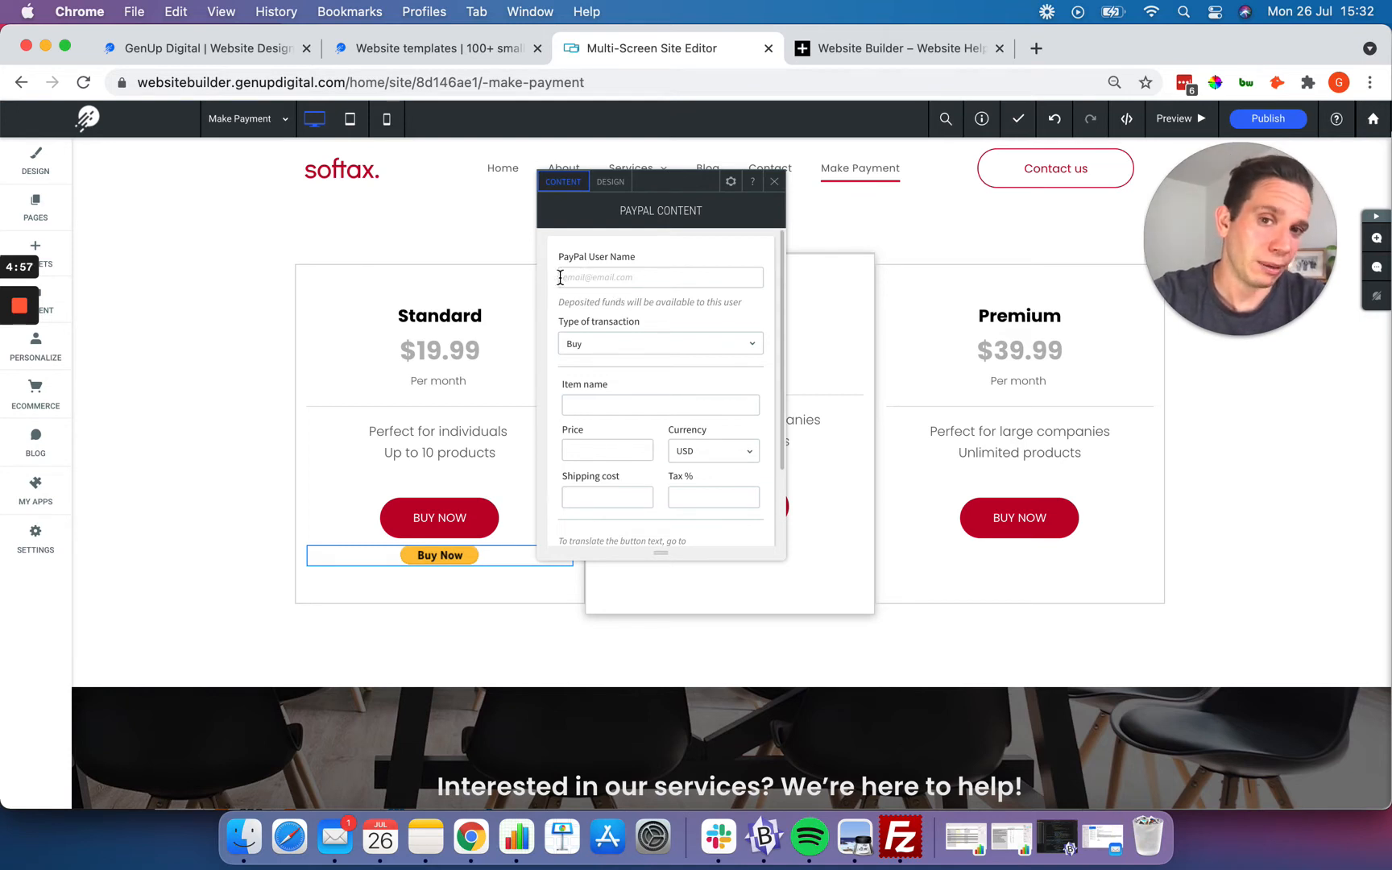
{"action": "scroll", "coordinate": [551, 333], "scroll_direction": "down", "scroll_amount": 2}
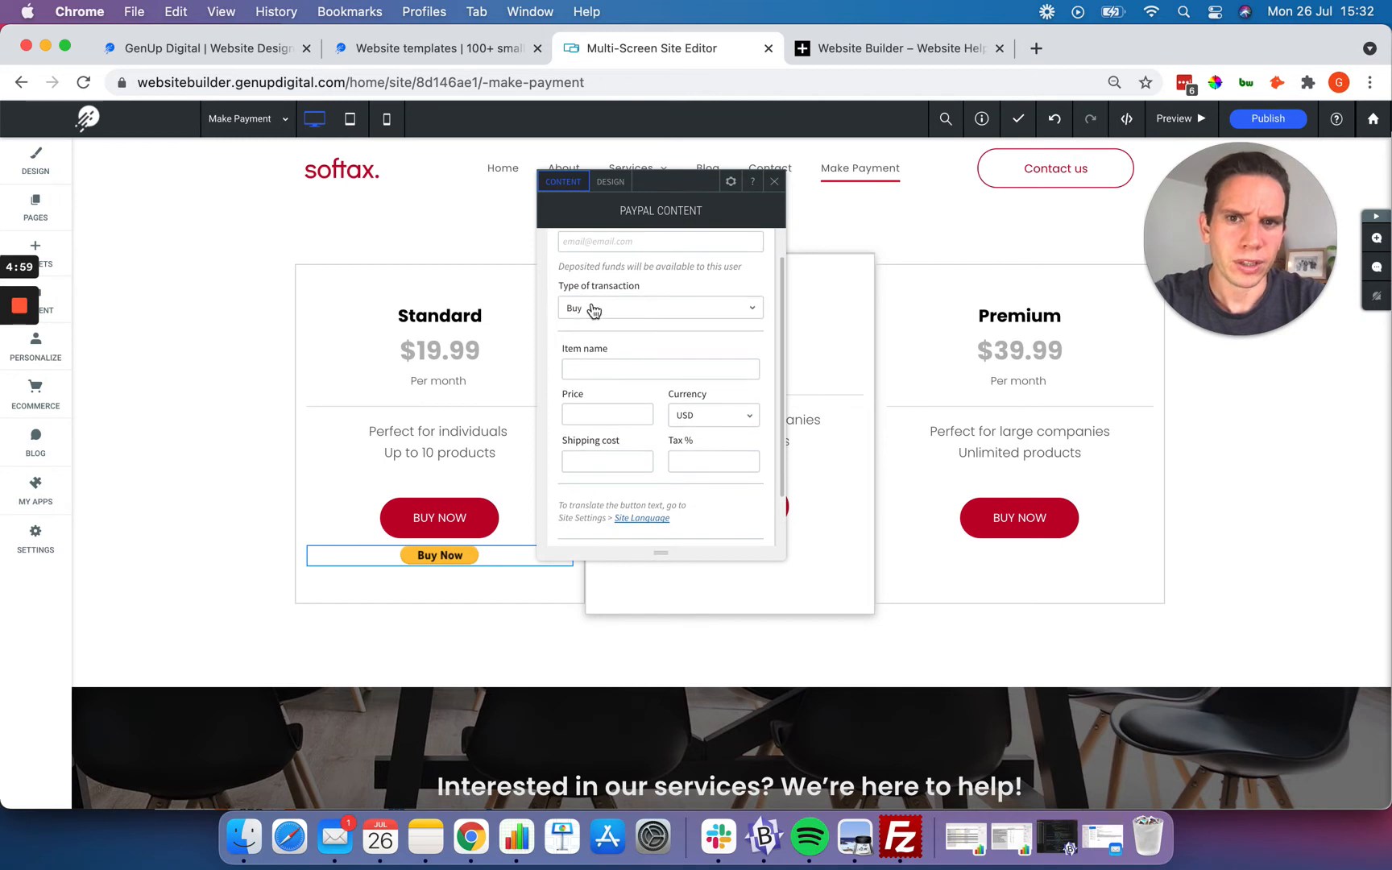
{"action": "left_click", "coordinate": [592, 306]}
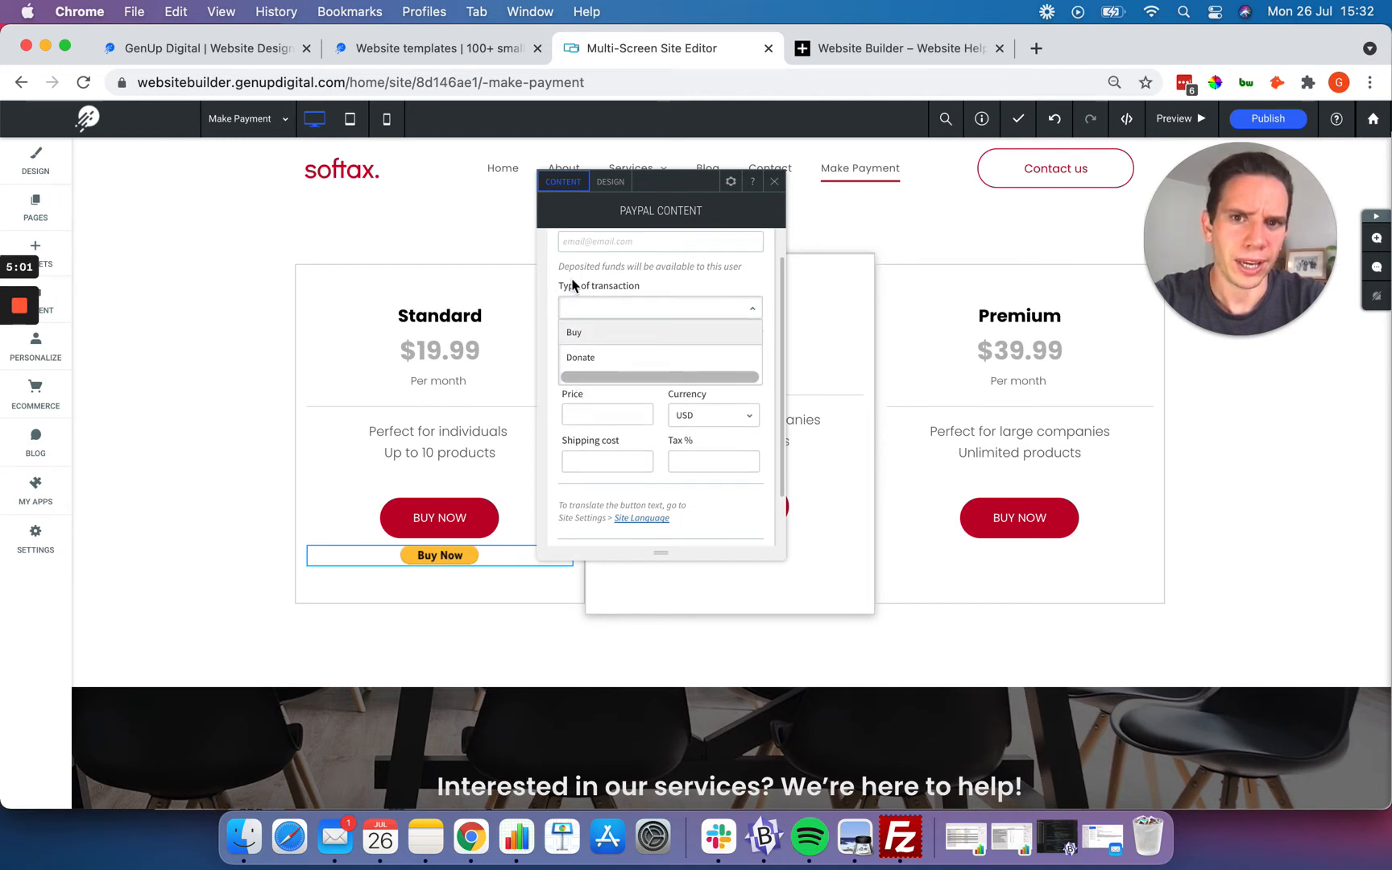
{"action": "left_click", "coordinate": [581, 281]}
- Fill in the PayPal item as Standard with price 19.99, shipping cost 0, tax 20% and currency GBP
{"action": "scroll", "coordinate": [572, 342], "scroll_direction": "down", "scroll_amount": 2}
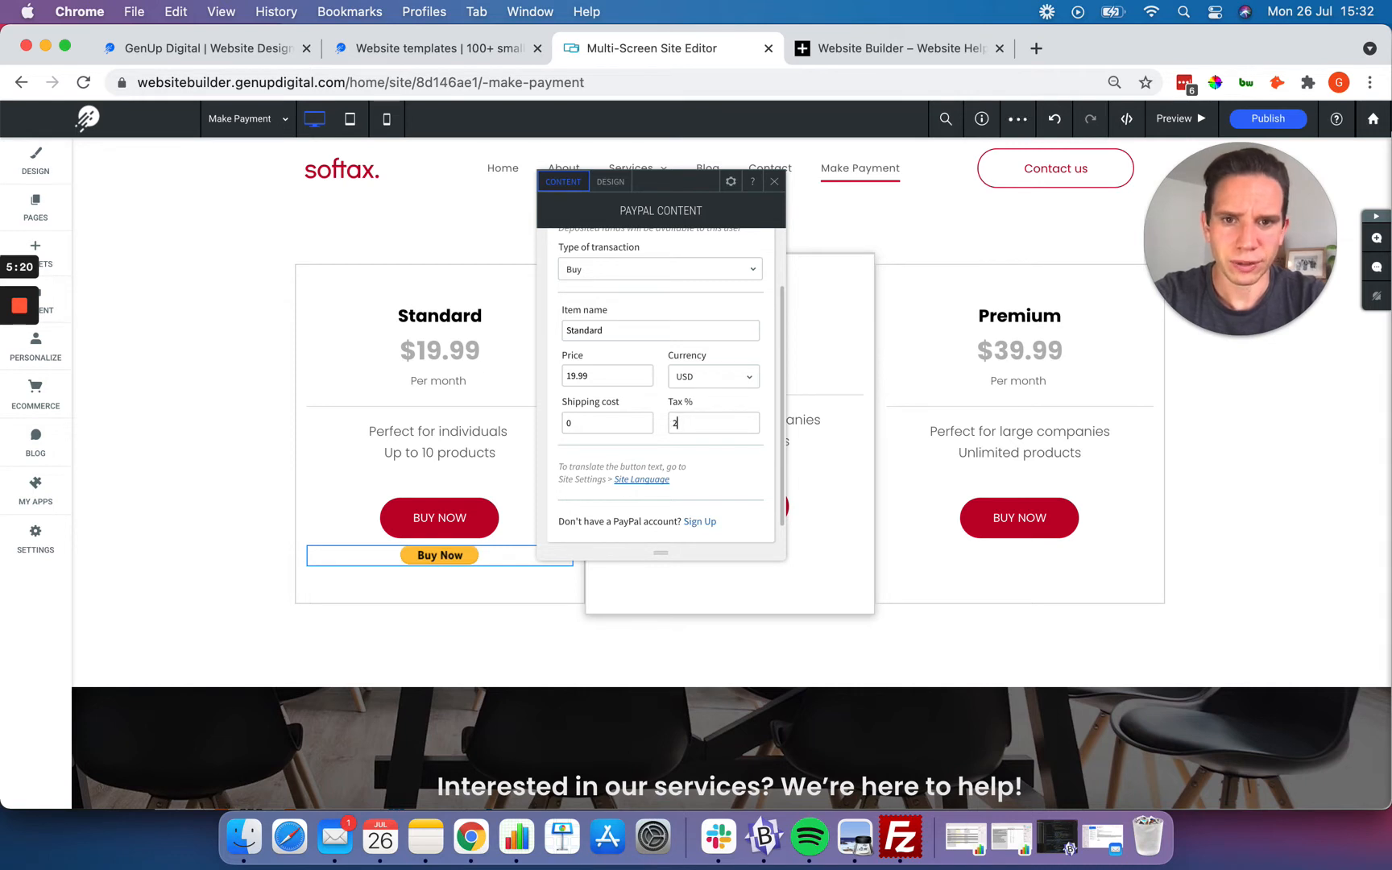
{"action": "type", "text": "0"}
{"action": "left_click", "coordinate": [726, 381]}
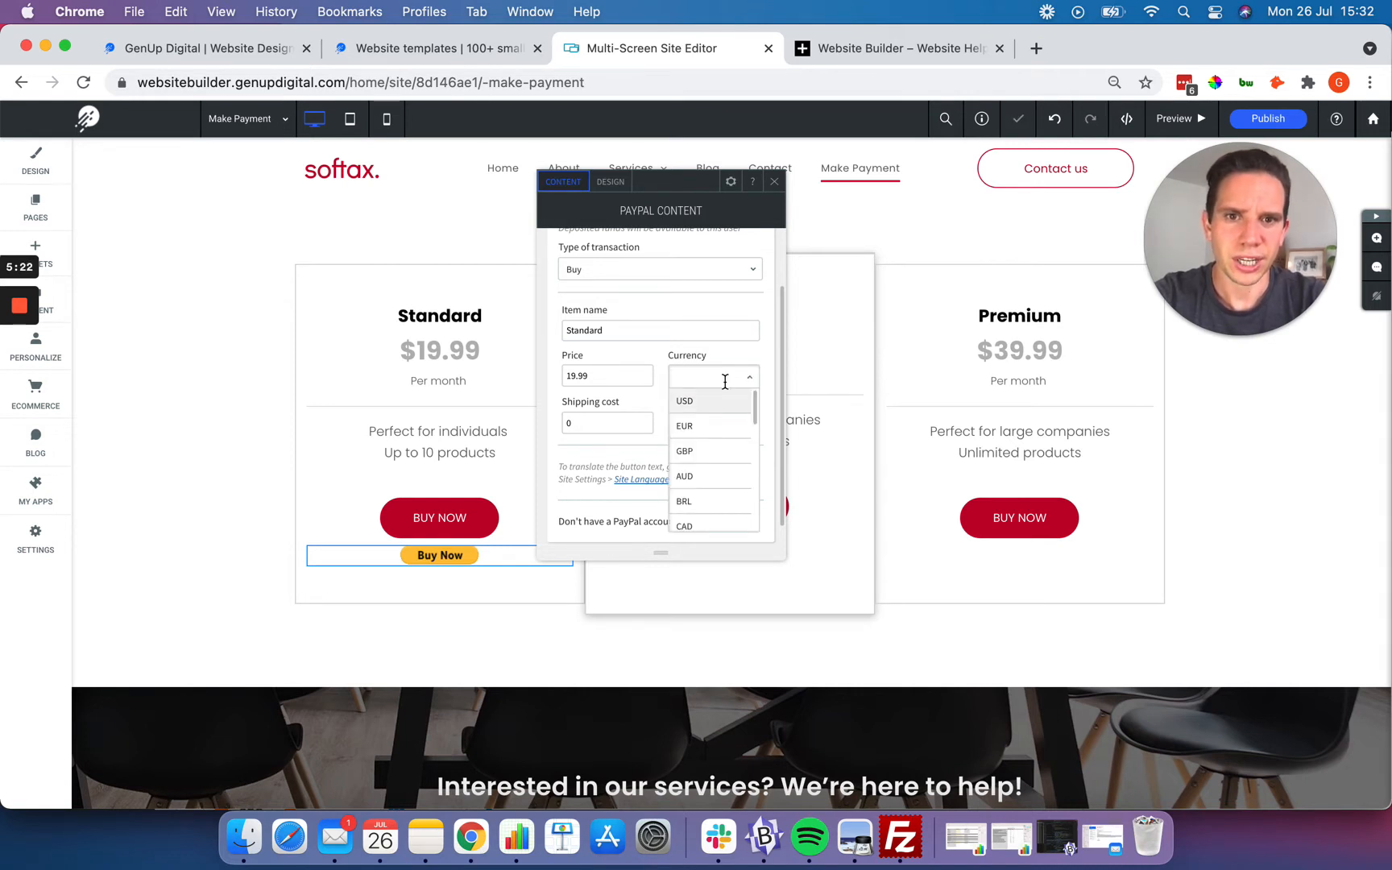
{"action": "left_click", "coordinate": [717, 453]}
{"action": "scroll", "coordinate": [661, 357], "scroll_direction": "down", "scroll_amount": 1}
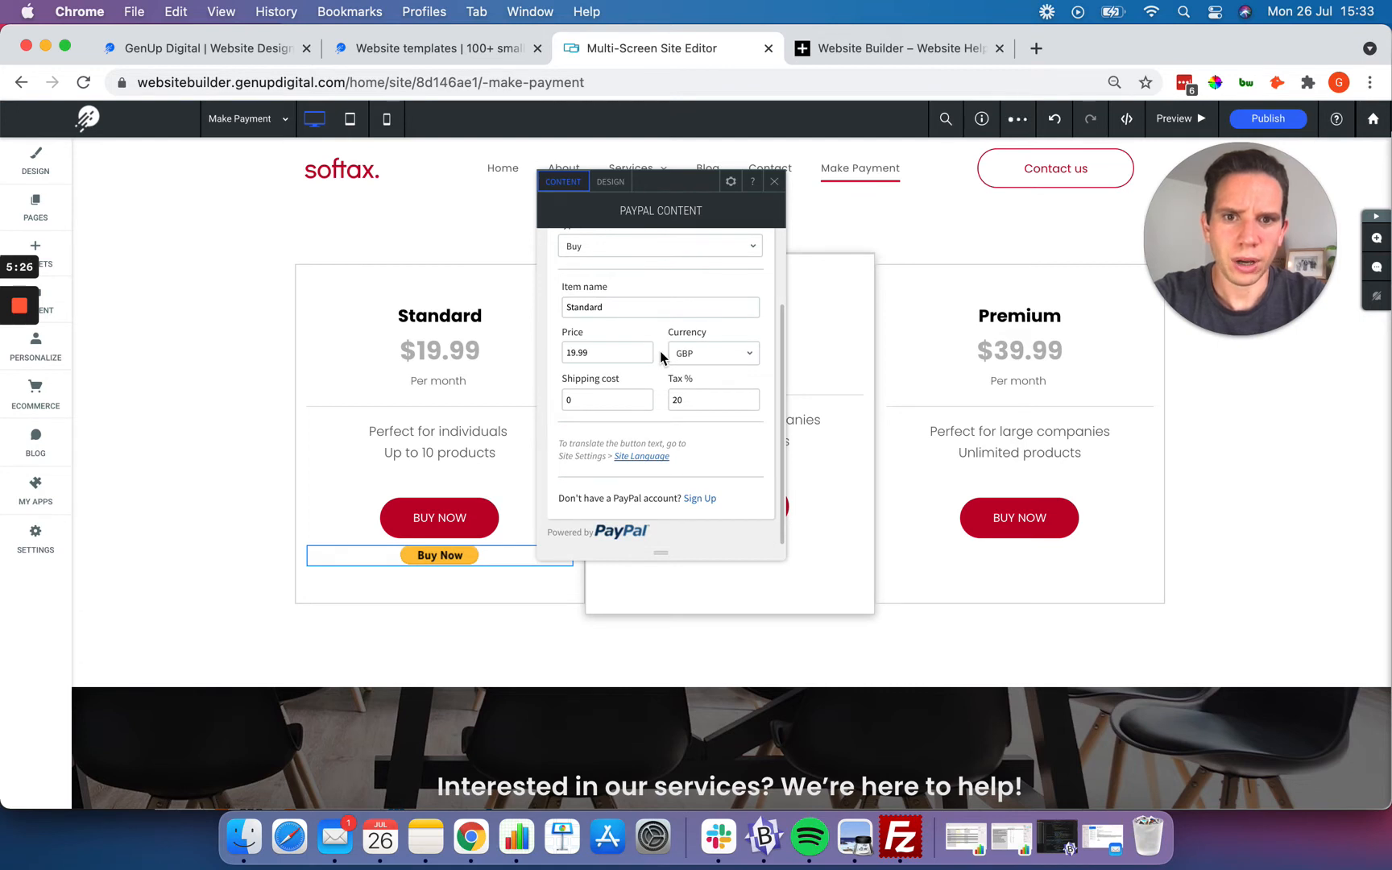
{"action": "scroll", "coordinate": [662, 357], "scroll_direction": "up", "scroll_amount": 3}
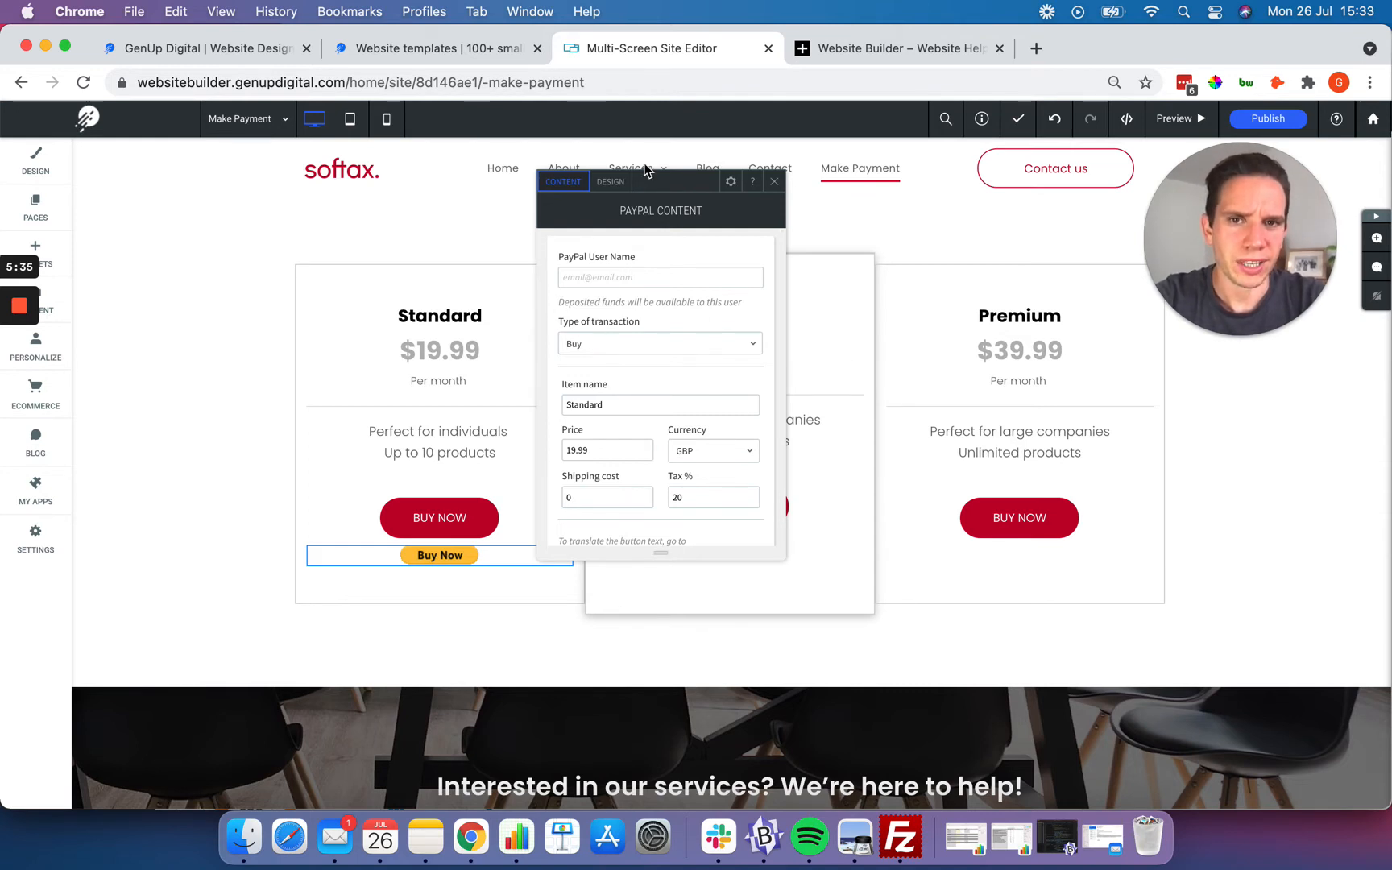
- Set the PayPal button style to Large with credit card logos
{"action": "left_click", "coordinate": [611, 182]}
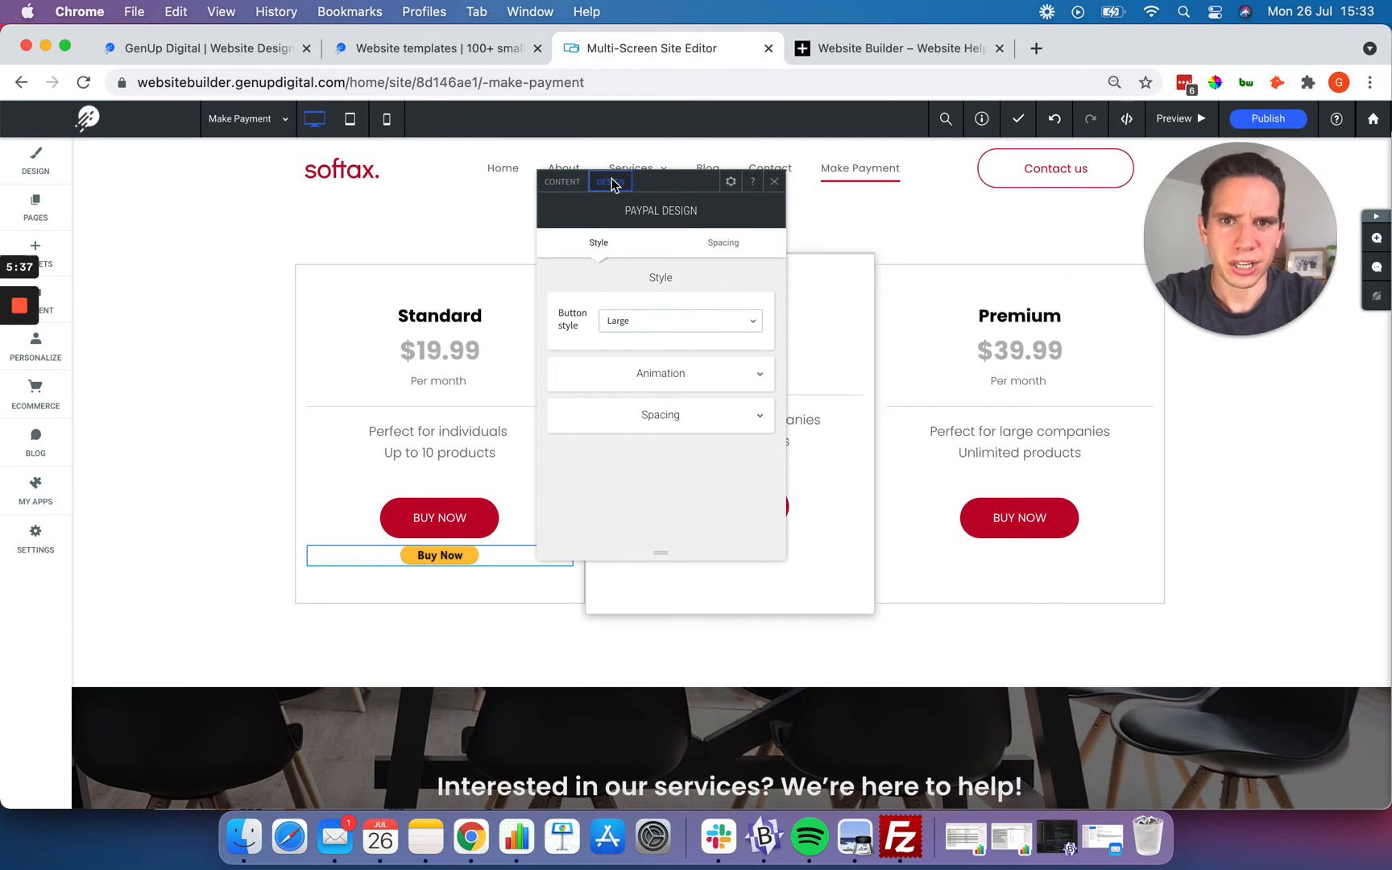
{"action": "left_click", "coordinate": [632, 322]}
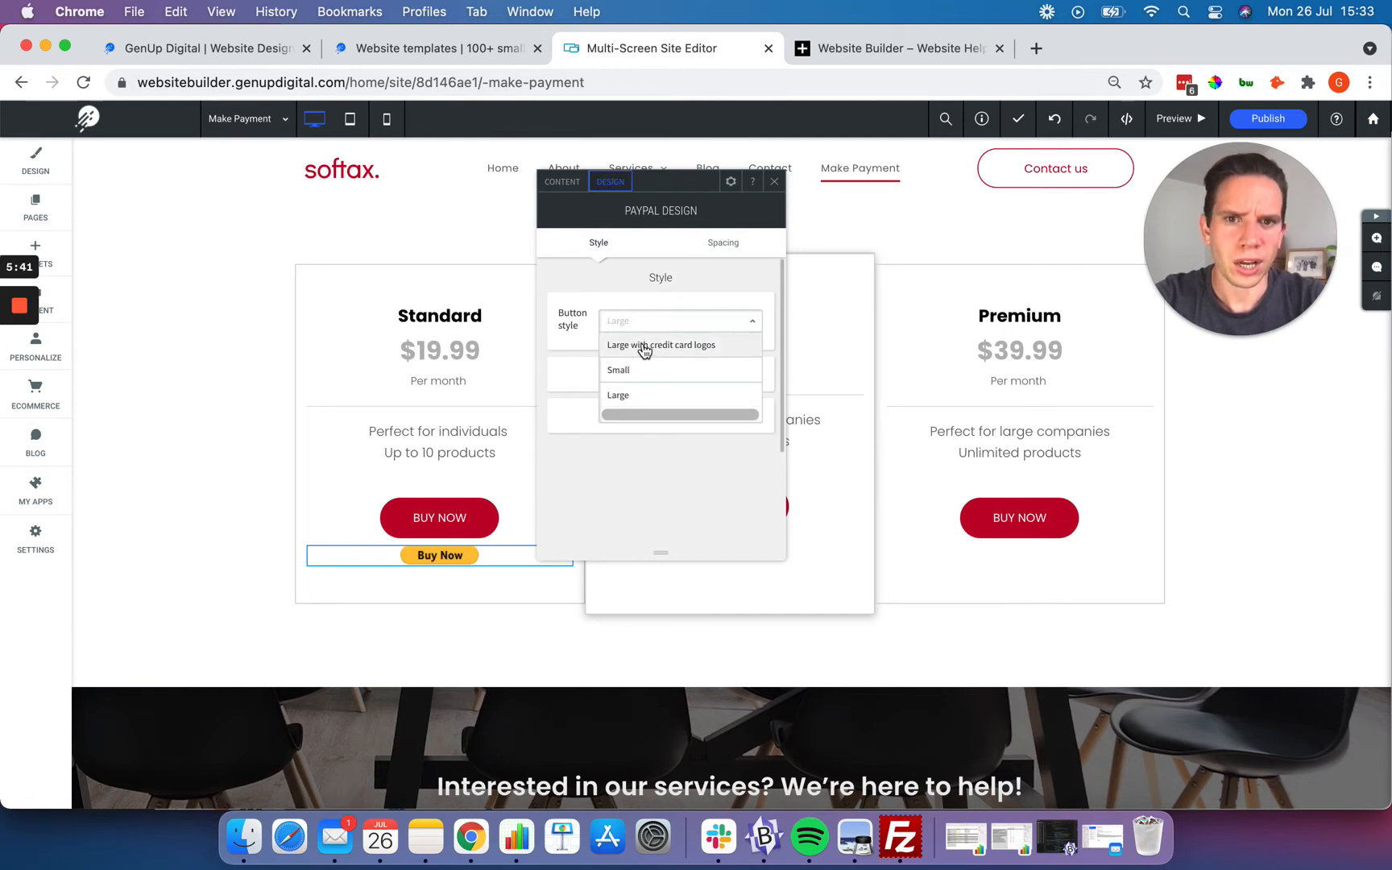
{"action": "left_click", "coordinate": [645, 346]}
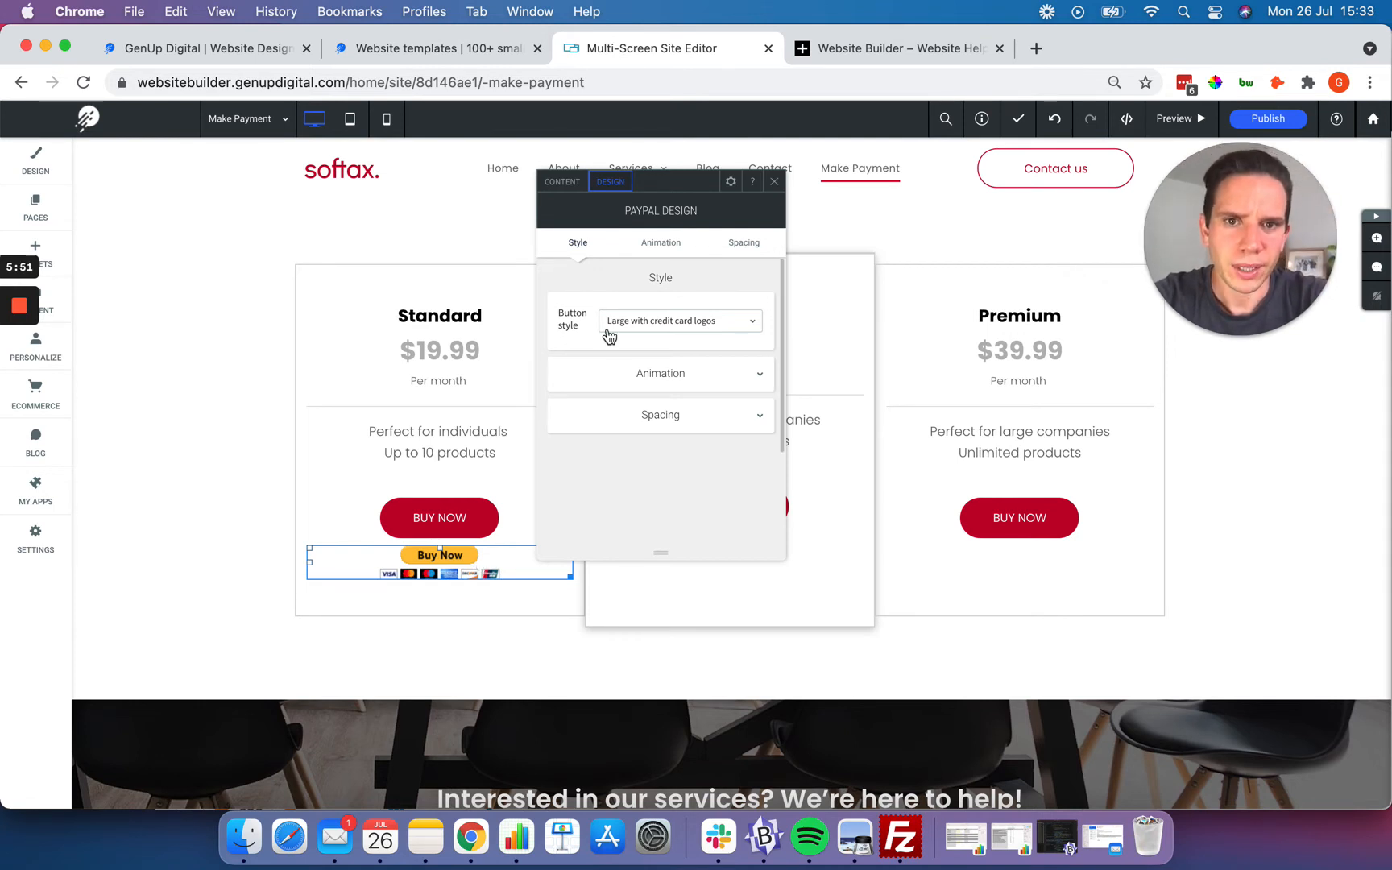
- Look over the Animation and Spacing options in the PayPal widget's design settings
{"action": "left_click", "coordinate": [712, 377]}
{"action": "left_click", "coordinate": [713, 379]}
{"action": "left_click", "coordinate": [691, 420]}
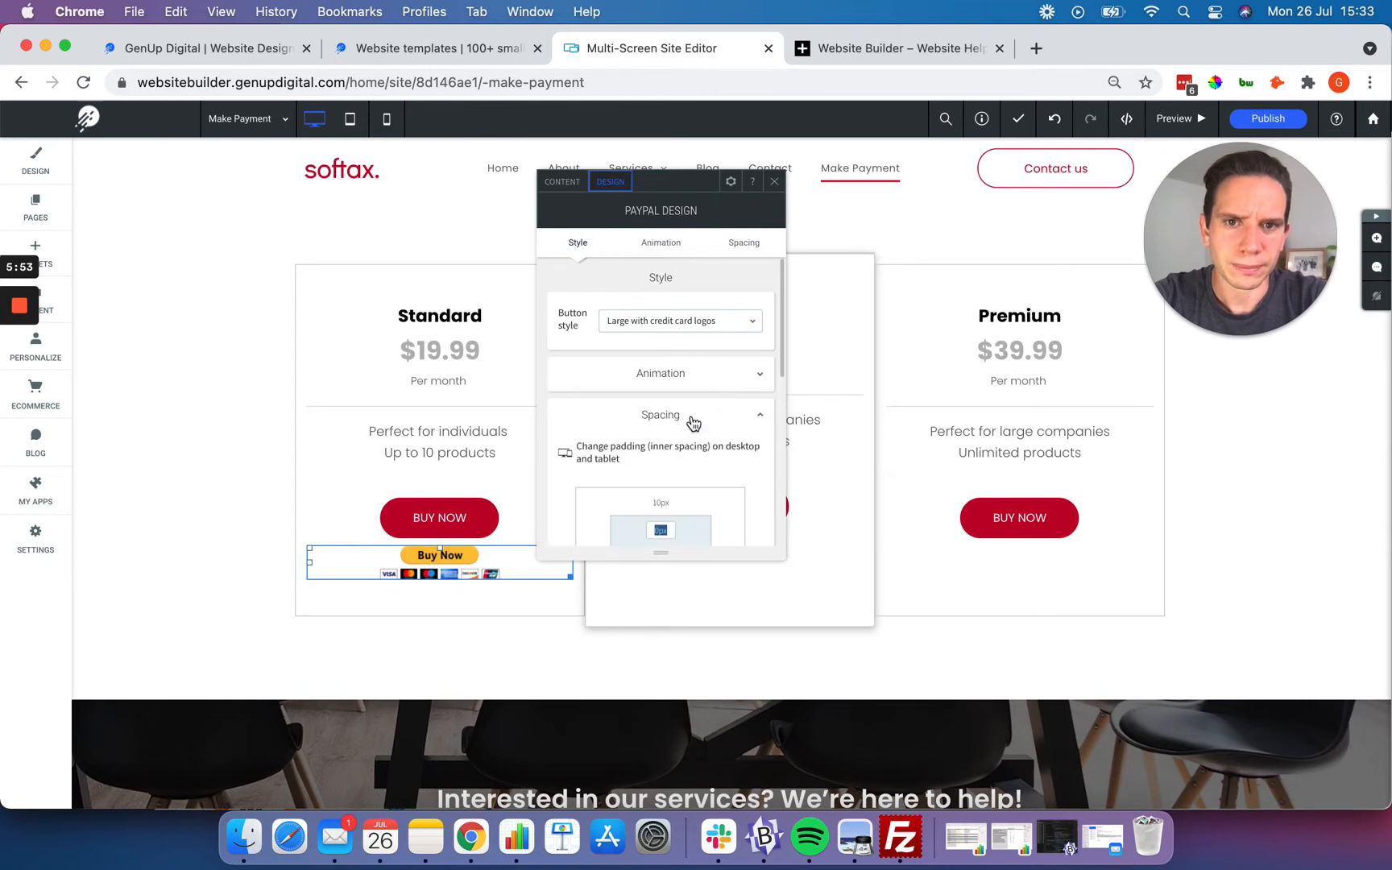
{"action": "left_click", "coordinate": [695, 412]}
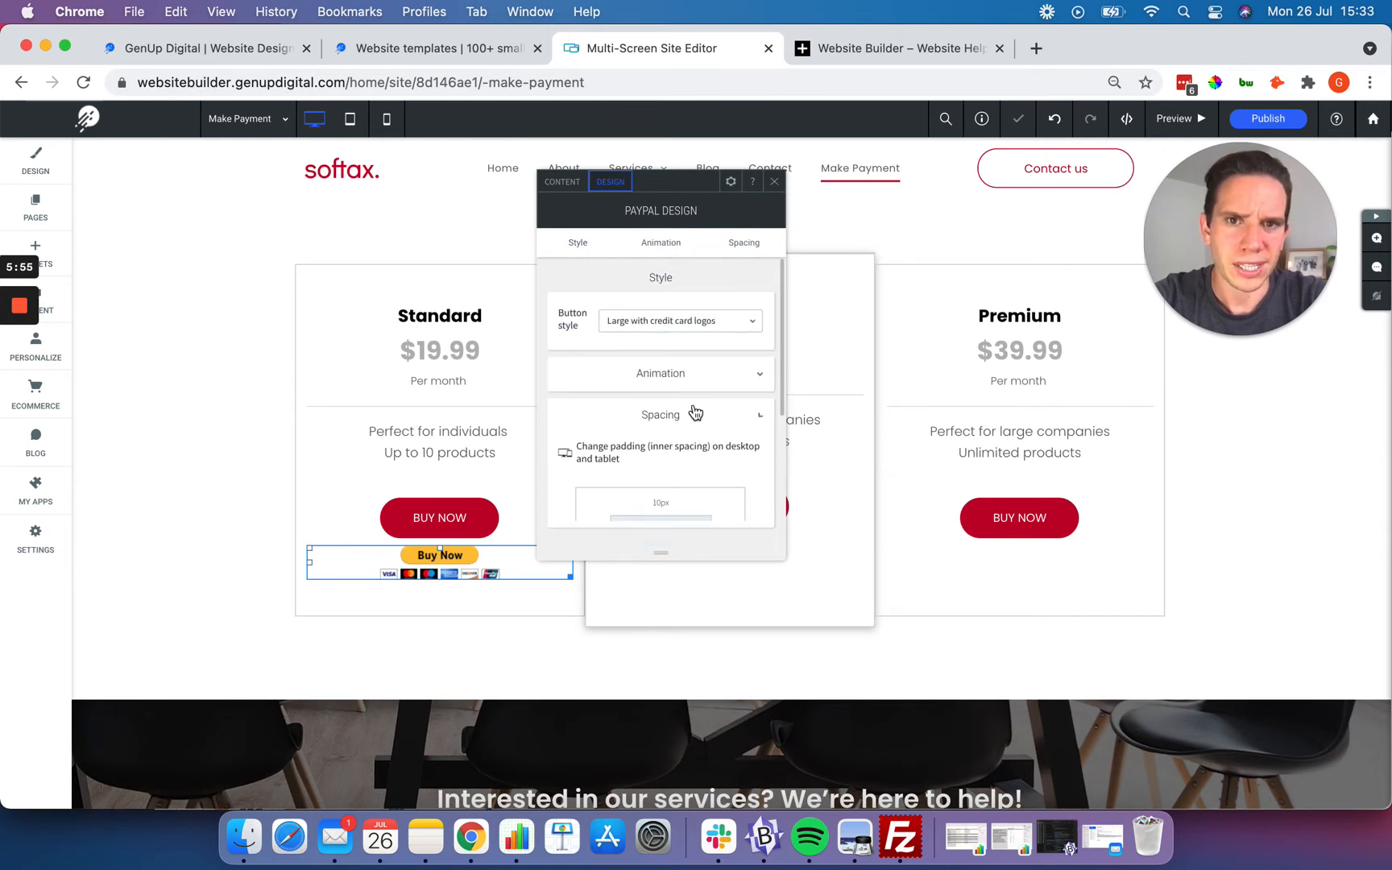
{"action": "left_click", "coordinate": [571, 183]}
{"action": "left_click", "coordinate": [610, 182]}
- Try the Large and Small PayPal button styles, and restore Large with credit card logos
{"action": "left_click", "coordinate": [664, 326]}
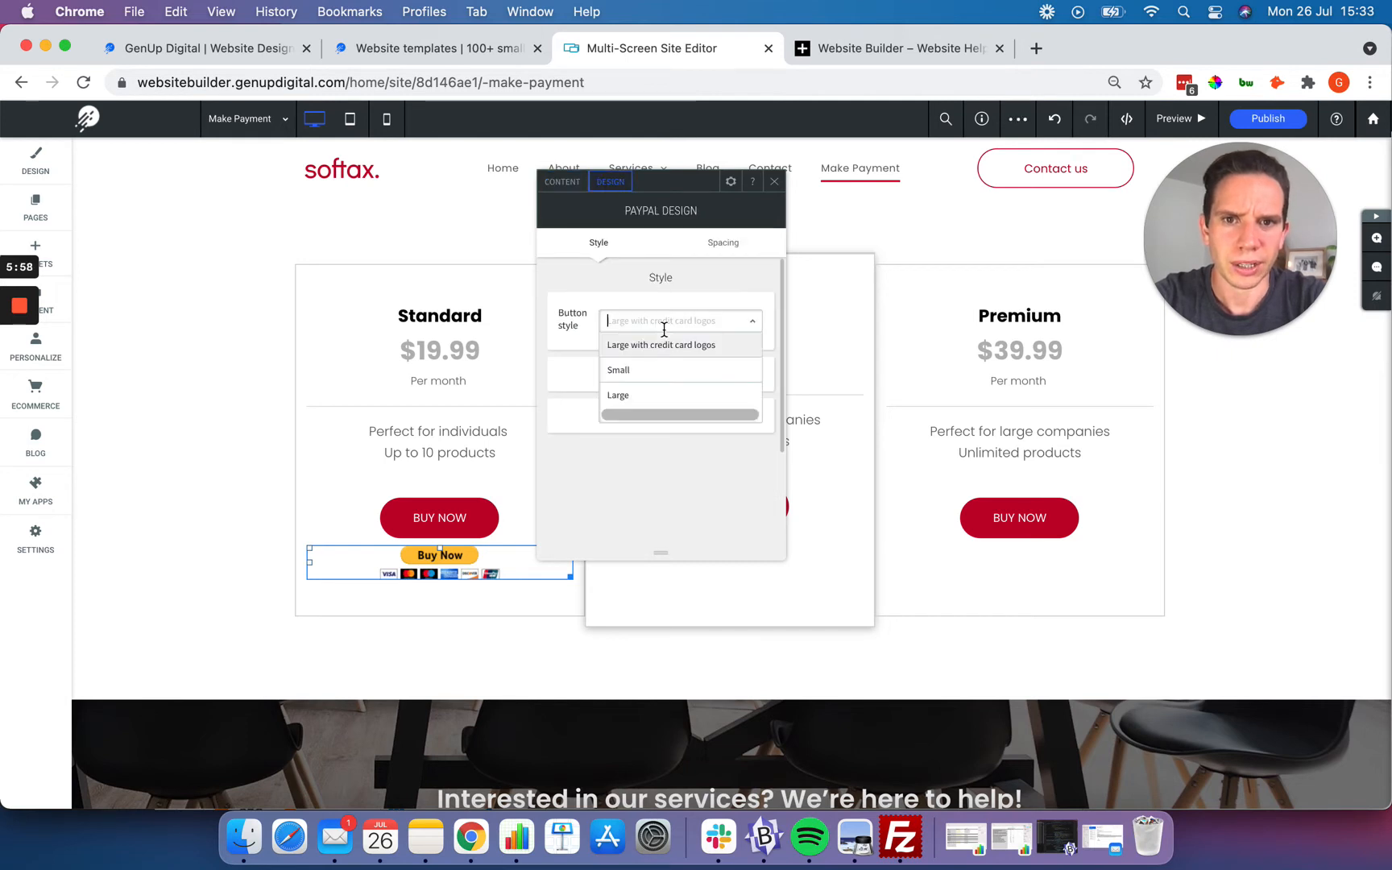
{"action": "left_click", "coordinate": [656, 395]}
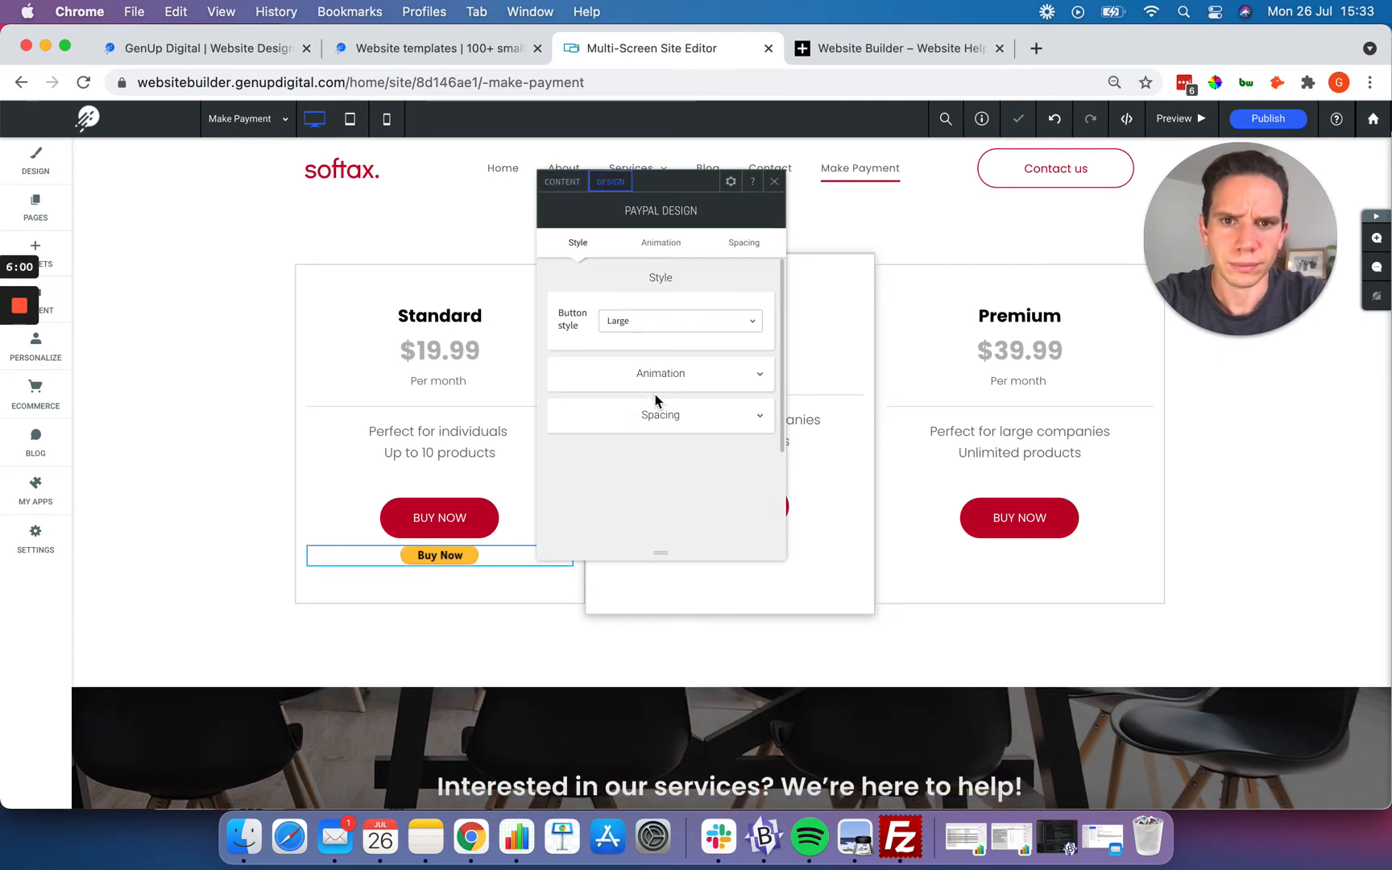
{"action": "left_click", "coordinate": [657, 319]}
{"action": "left_click", "coordinate": [657, 370]}
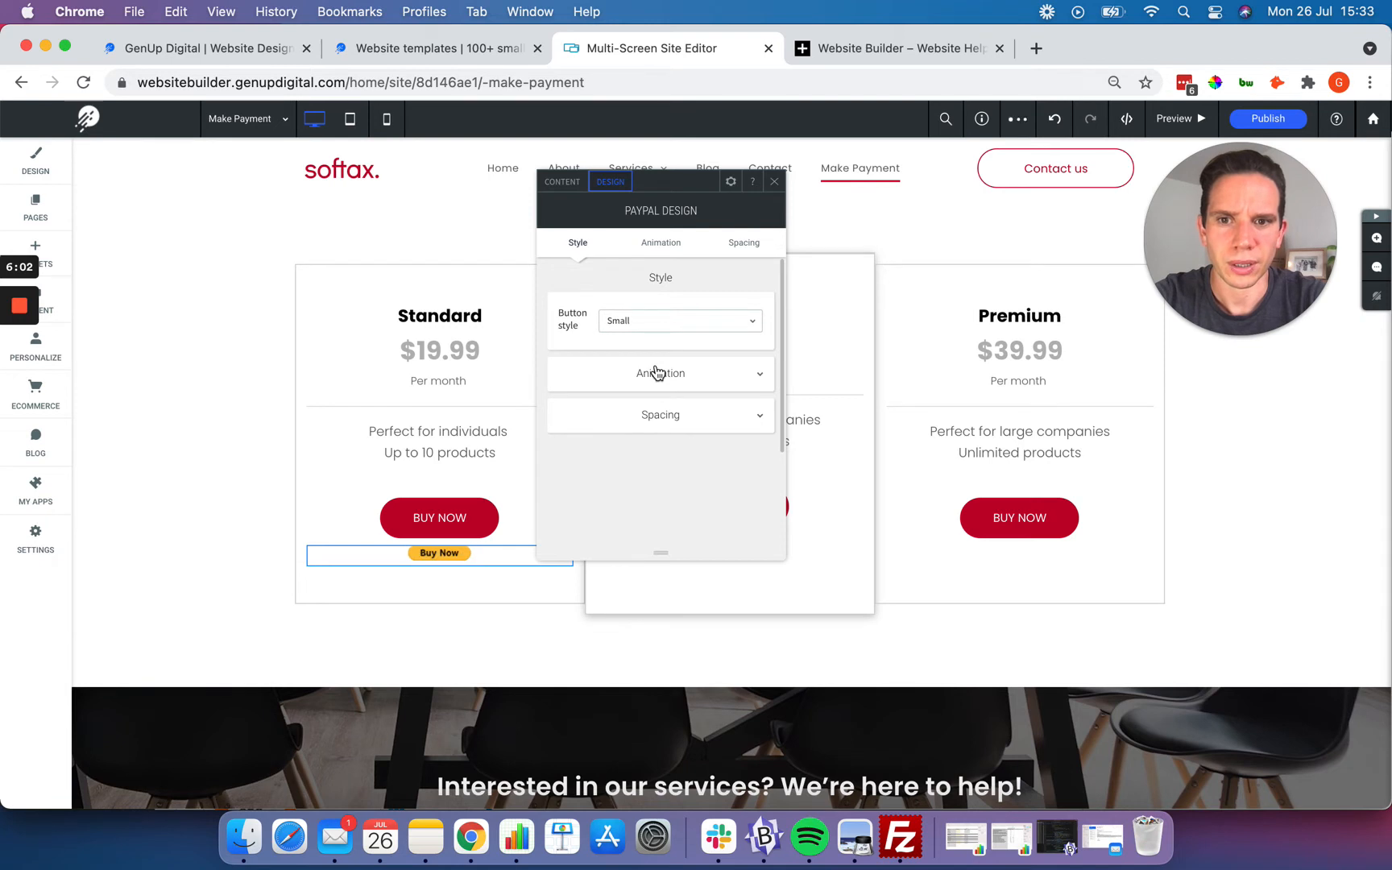
{"action": "left_click", "coordinate": [664, 314]}
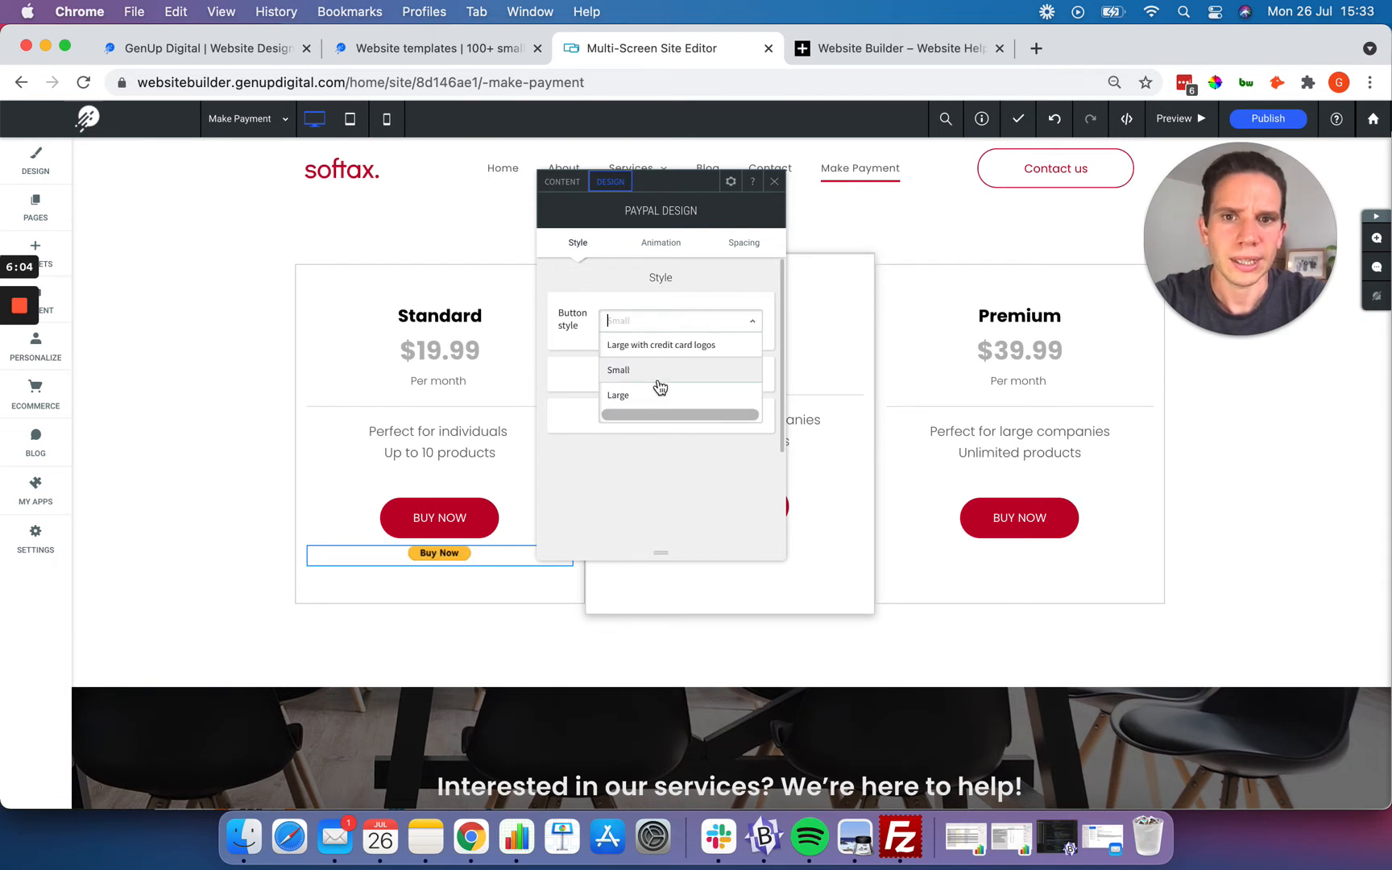
{"action": "left_click", "coordinate": [663, 352]}
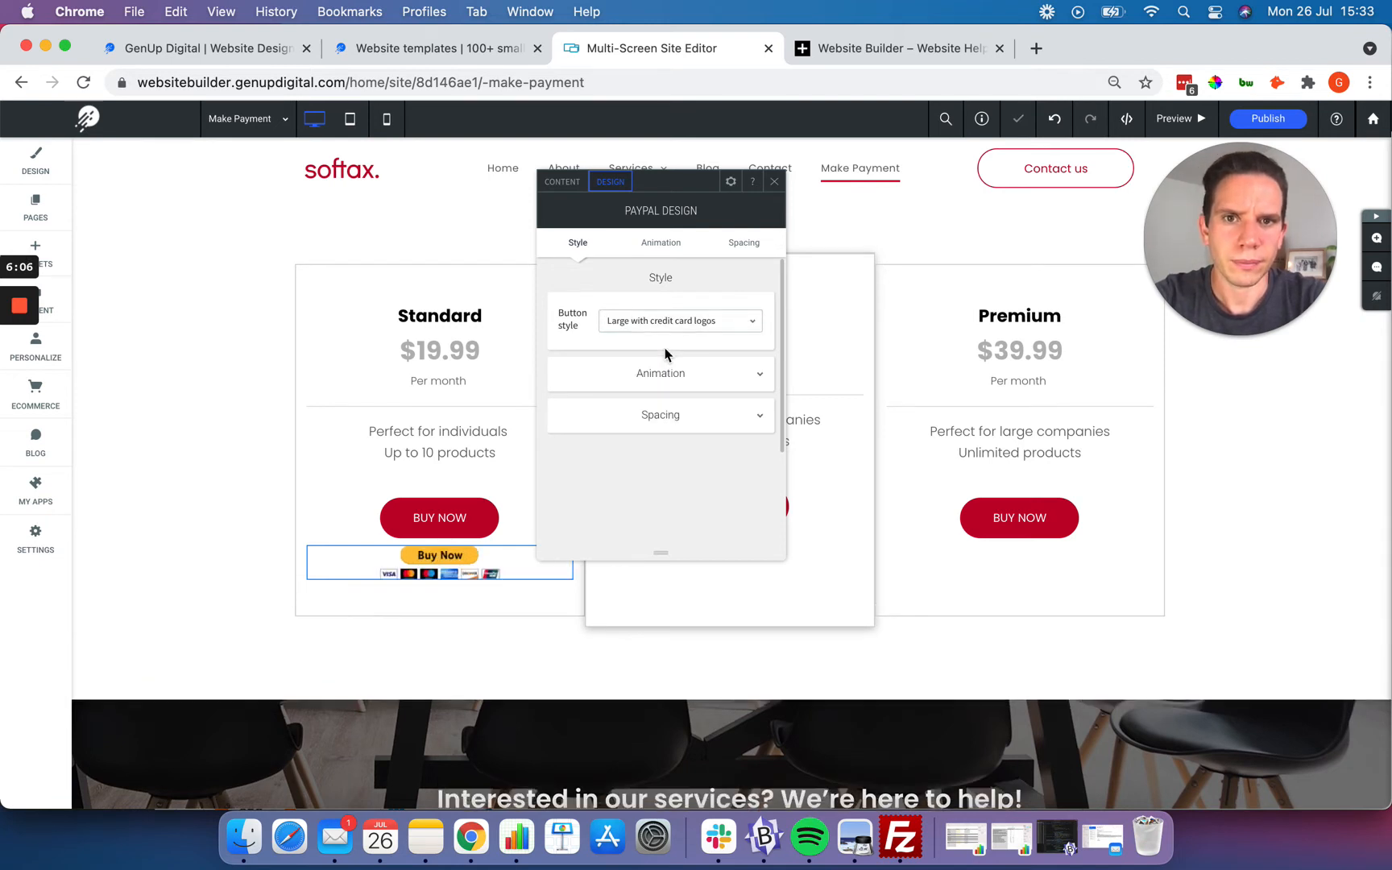
- Recheck the PayPal widget's content fields and close its settings
{"action": "left_click", "coordinate": [568, 185]}
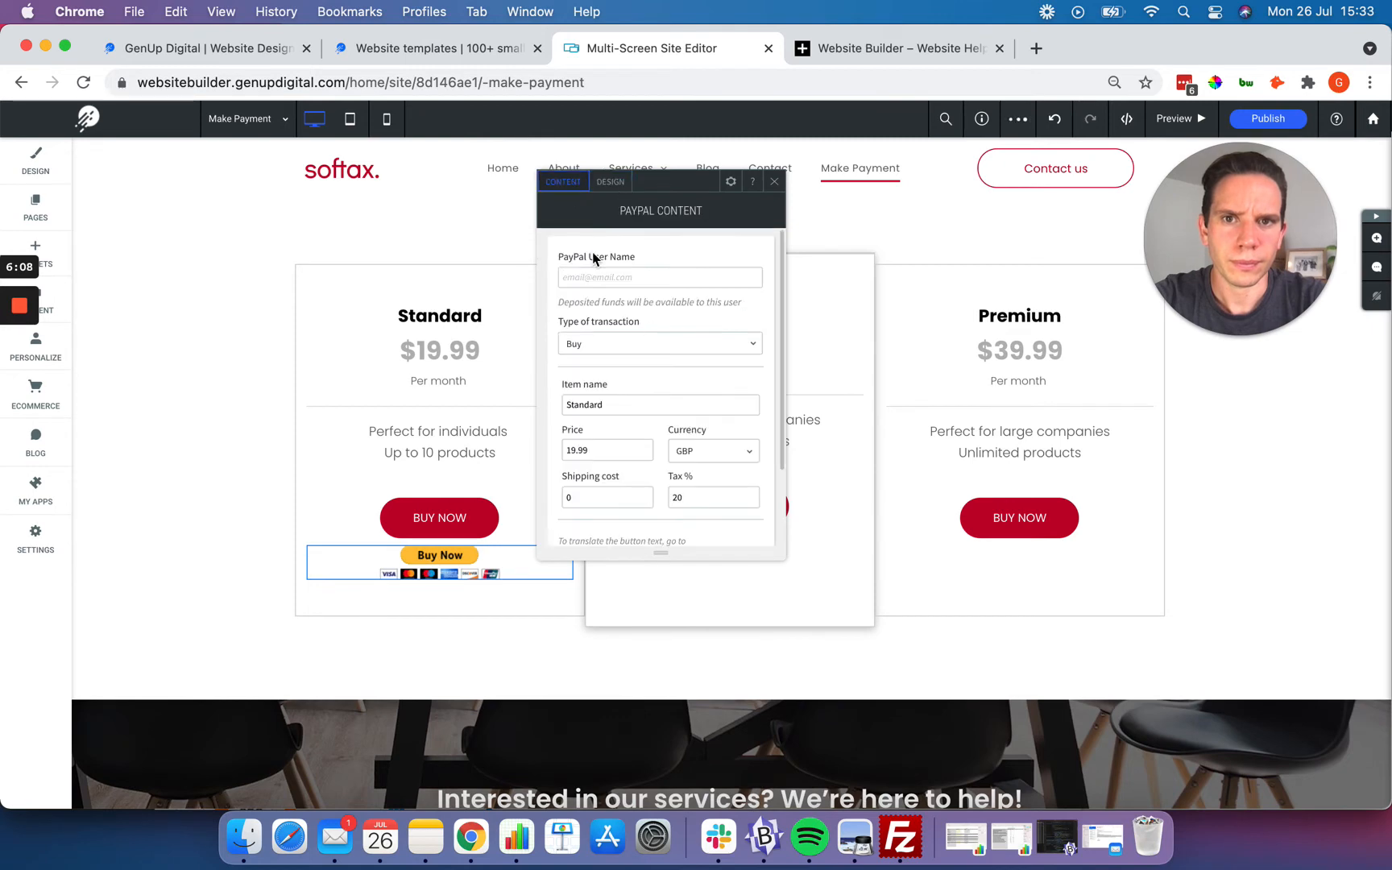
{"action": "scroll", "coordinate": [600, 274], "scroll_direction": "down", "scroll_amount": 3}
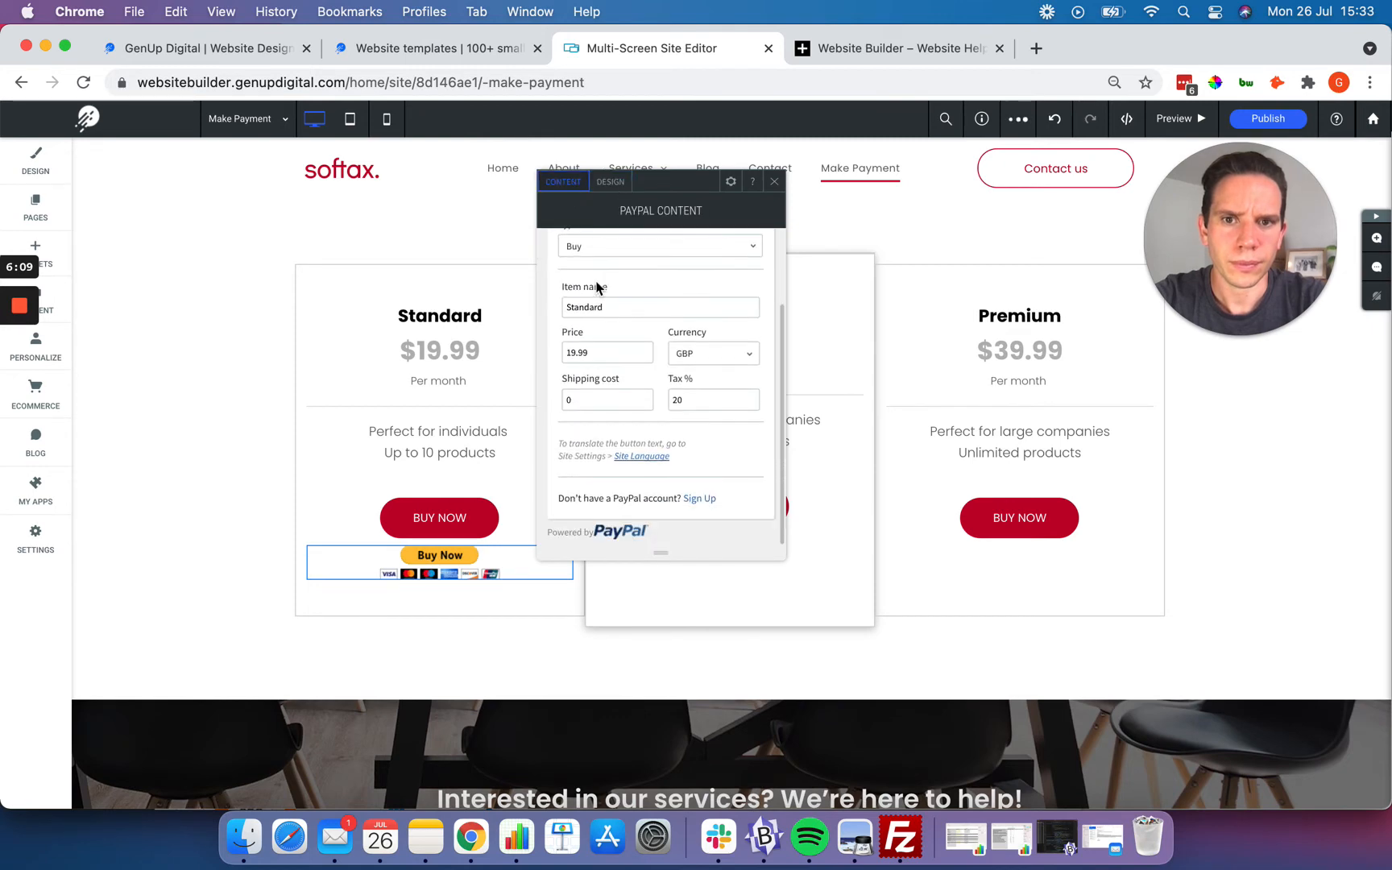
{"action": "left_click", "coordinate": [775, 184]}
- Delete the red BUY NOW button from the Standard pricing card
{"action": "scroll", "coordinate": [290, 347], "scroll_direction": "down", "scroll_amount": 4}
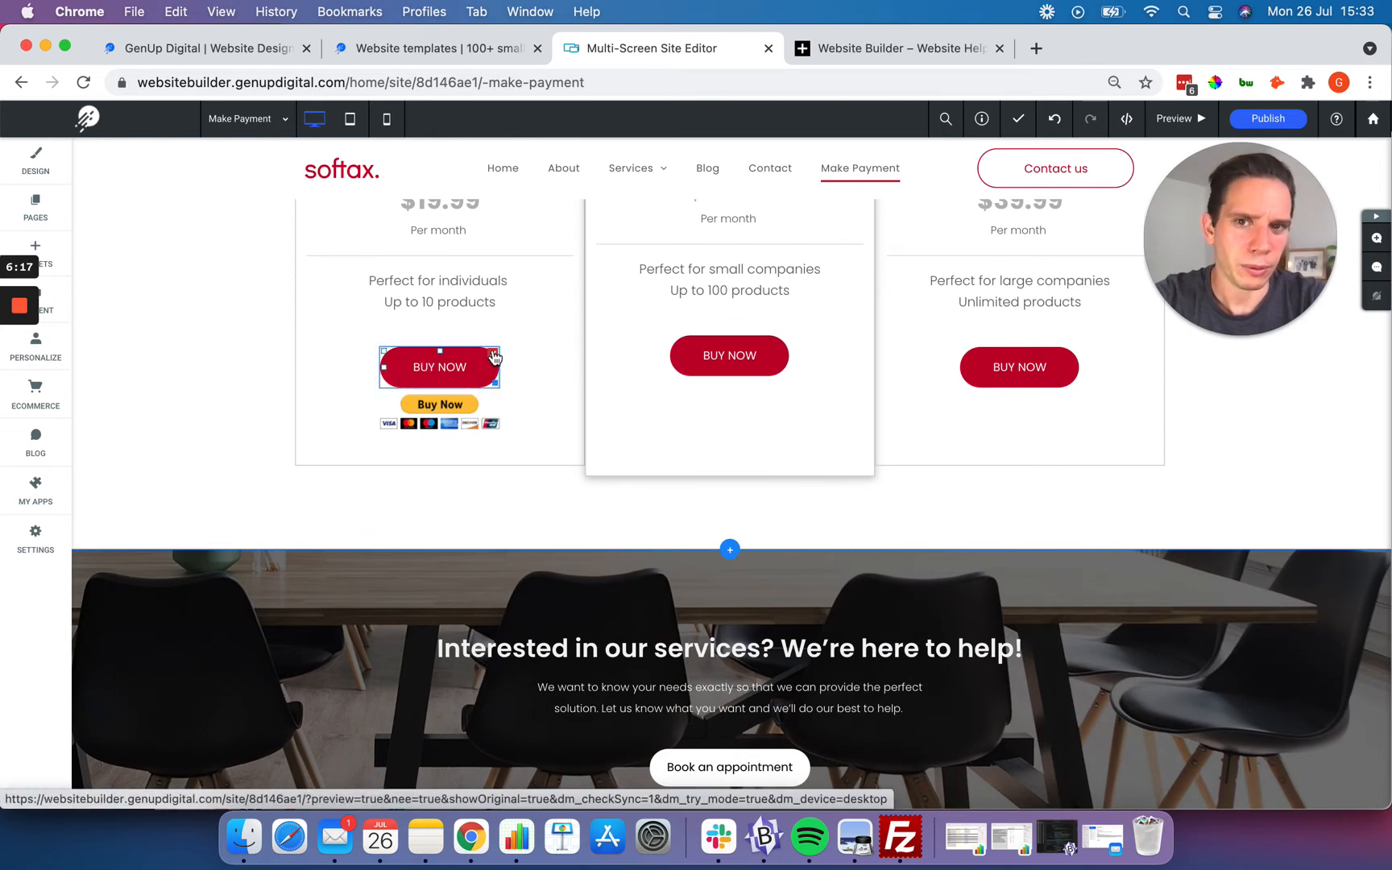
{"action": "key", "text": "Delete"}
{"action": "scroll", "coordinate": [249, 354], "scroll_direction": "up", "scroll_amount": 3}
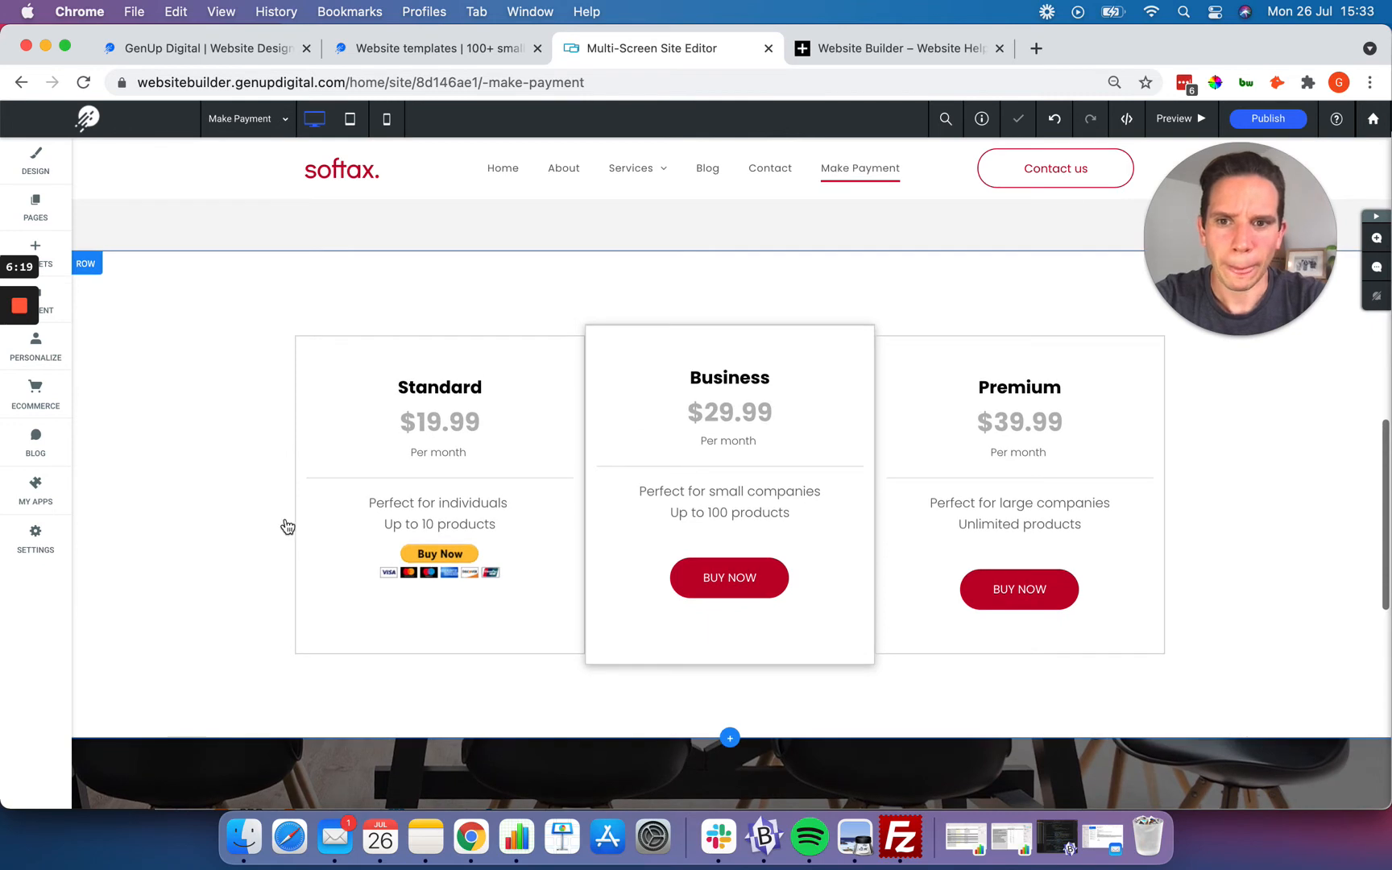
{"action": "left_click", "coordinate": [448, 520]}
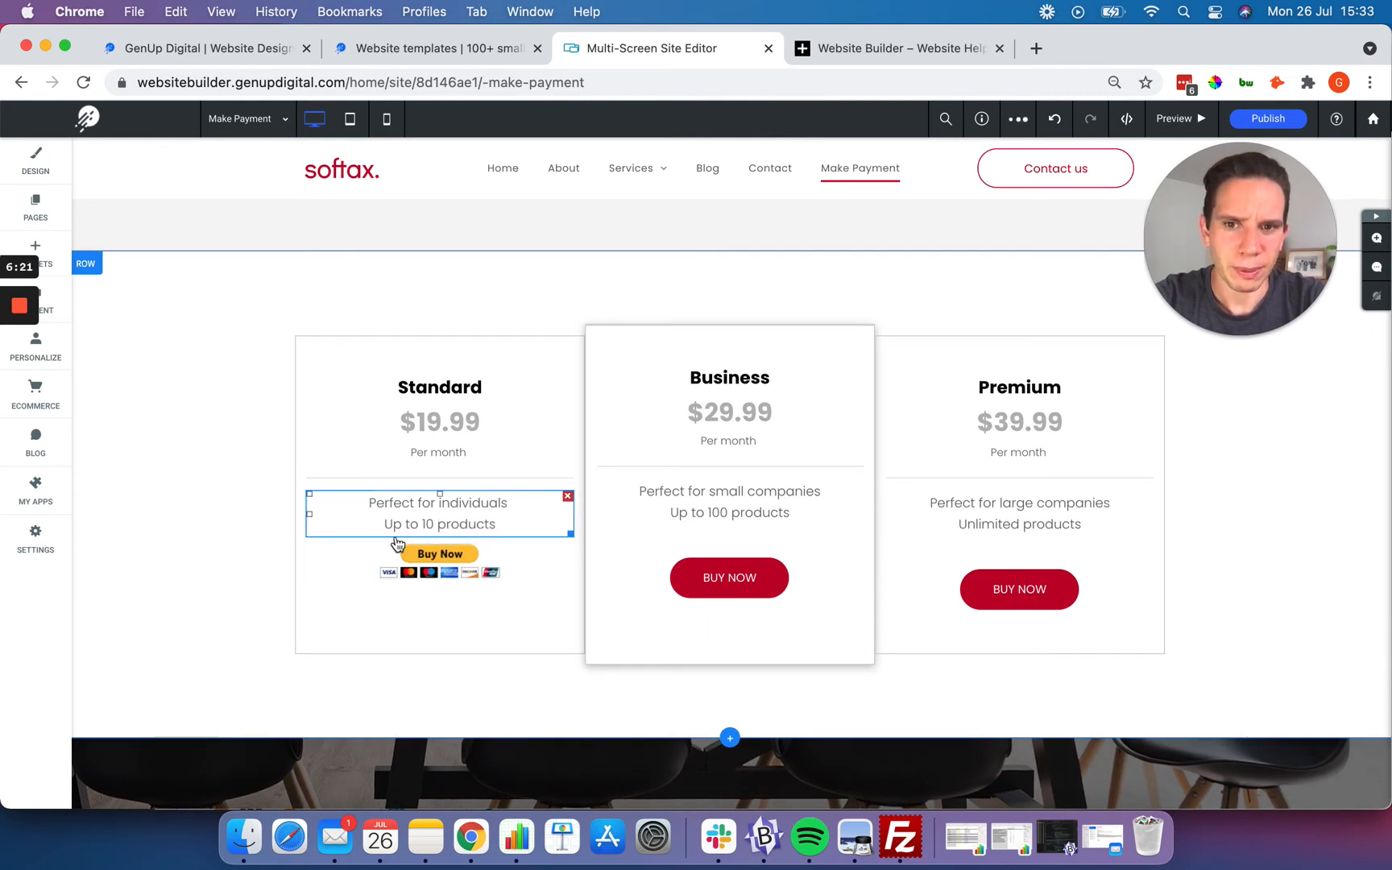
{"action": "key", "text": "Escape"}
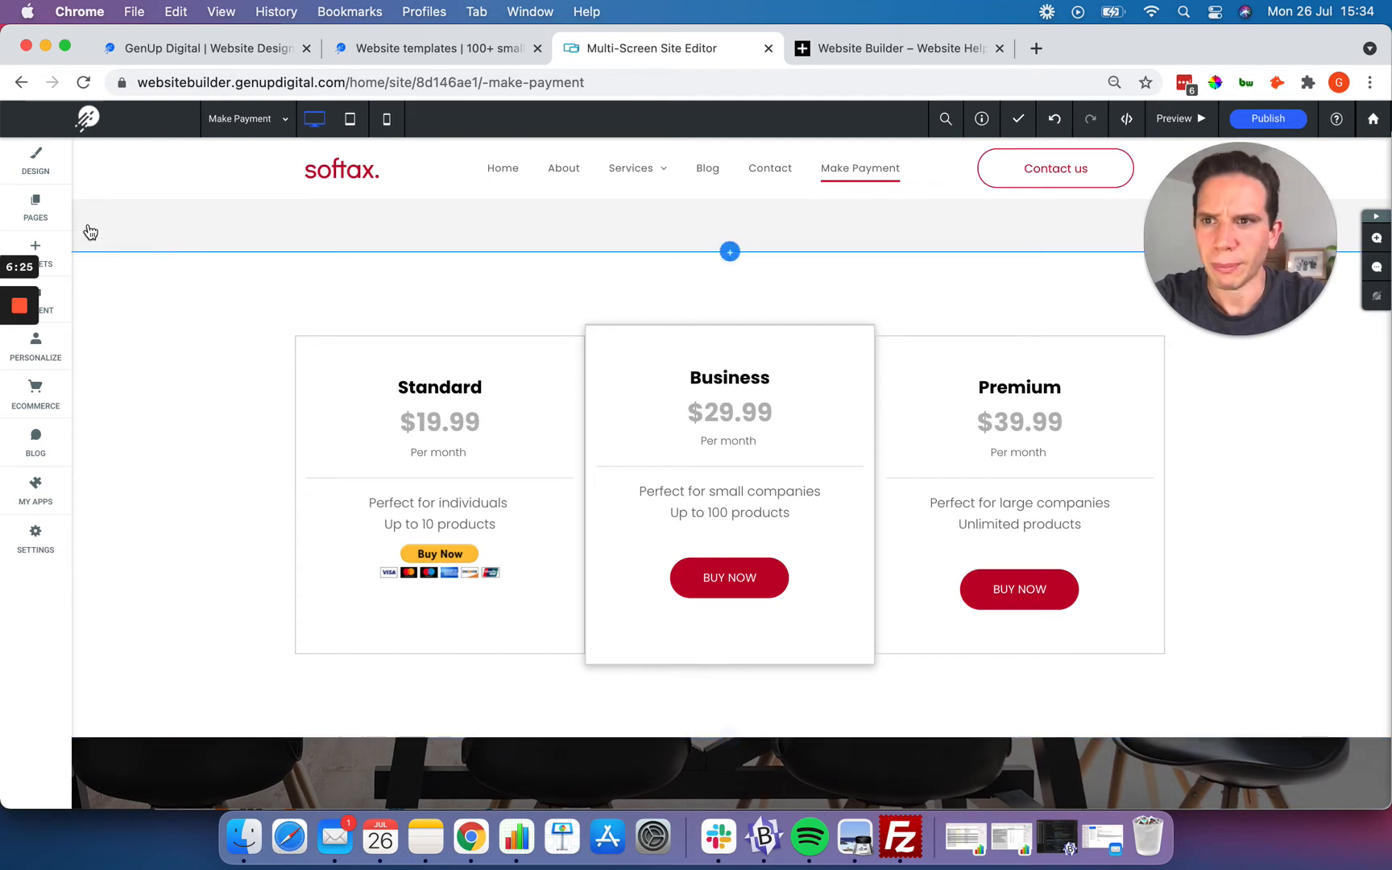
- Insert a Spacer widget above the PayPal button in the Standard card, with a height of about 85 px
{"action": "left_click", "coordinate": [40, 250]}
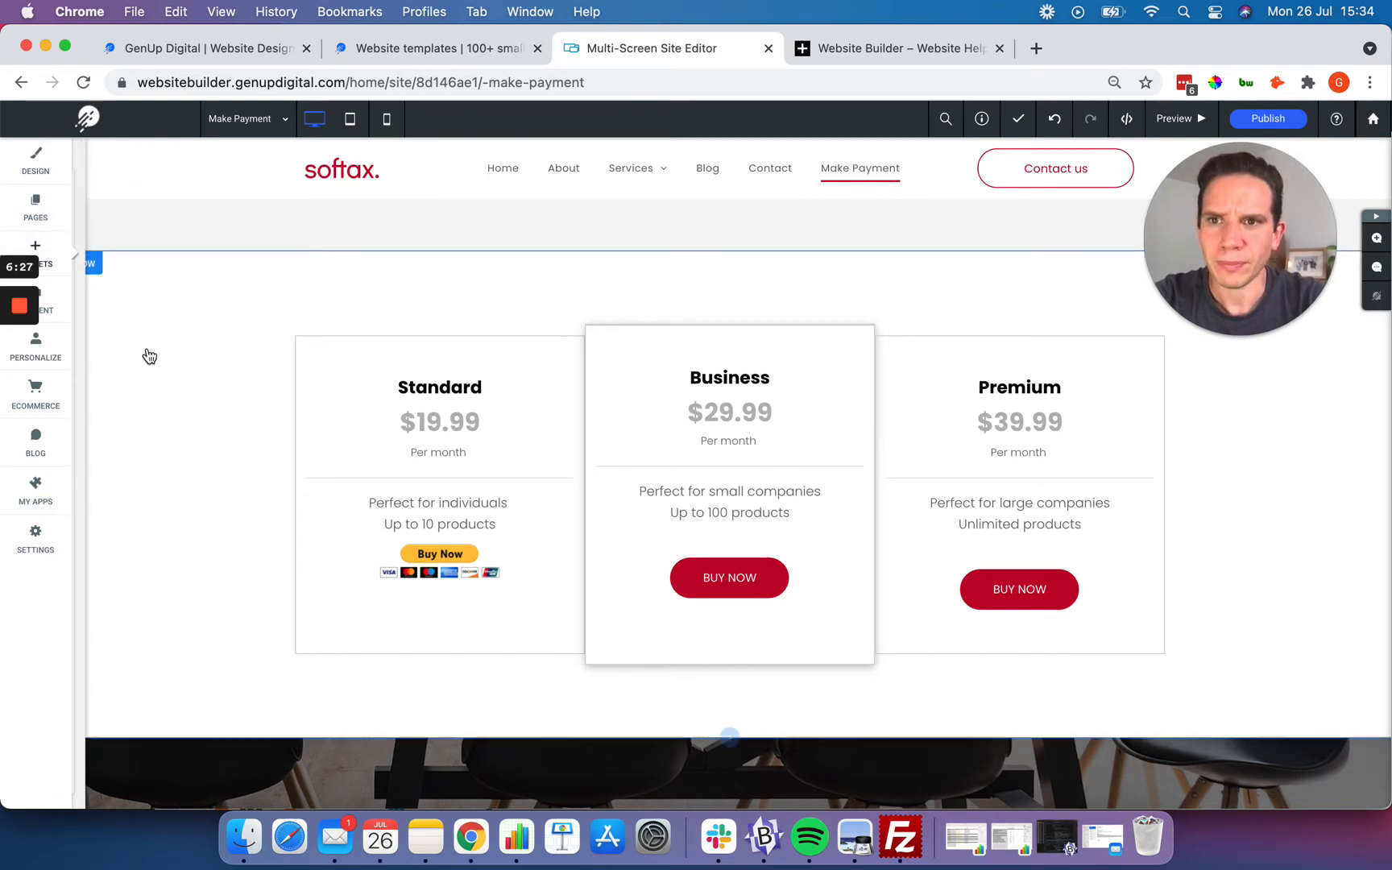
{"action": "scroll", "coordinate": [195, 488], "scroll_direction": "down", "scroll_amount": 2}
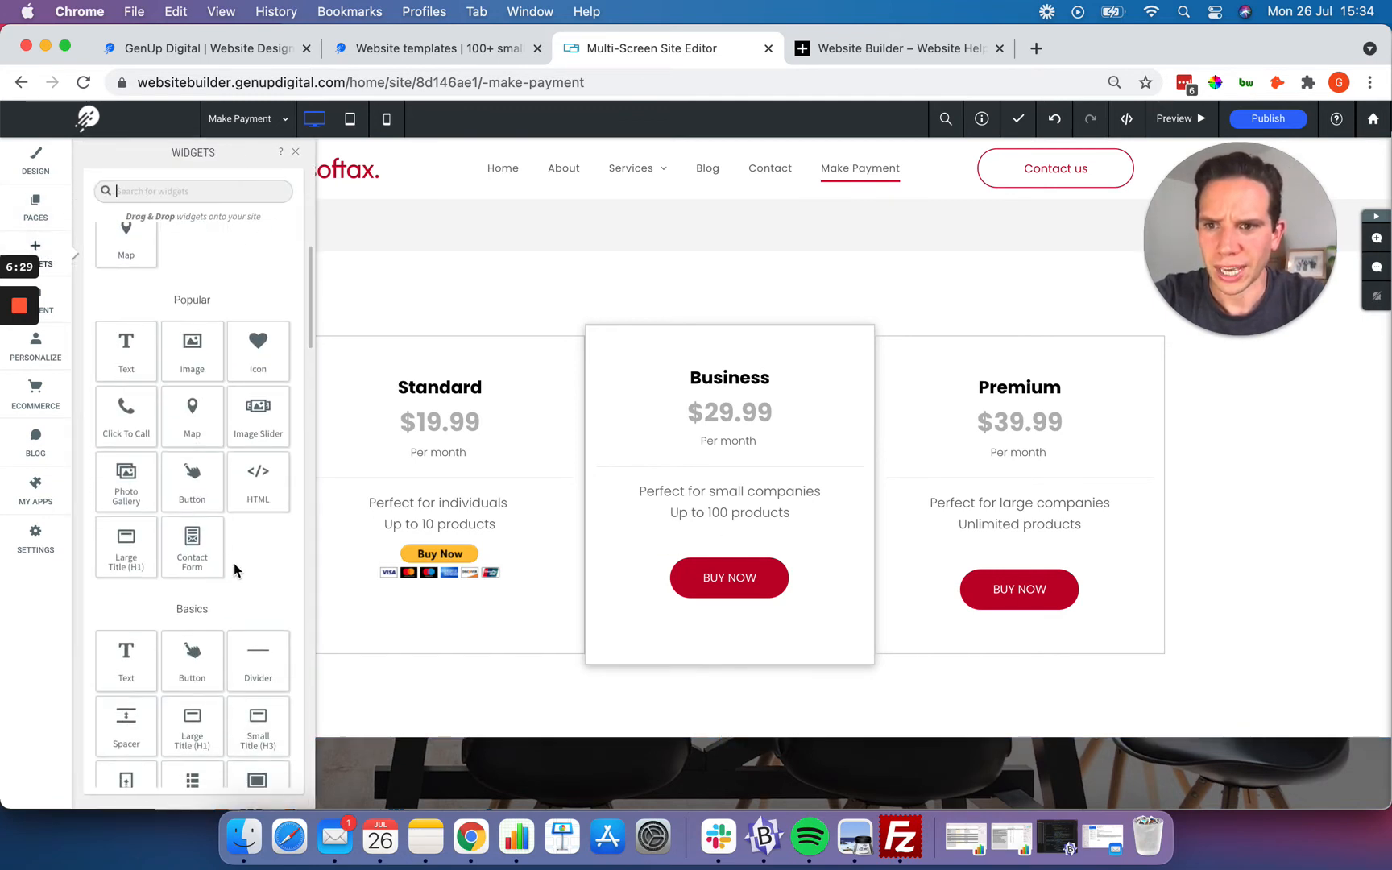
{"action": "scroll", "coordinate": [233, 564], "scroll_direction": "down", "scroll_amount": 5}
{"action": "scroll", "coordinate": [235, 565], "scroll_direction": "up", "scroll_amount": 5}
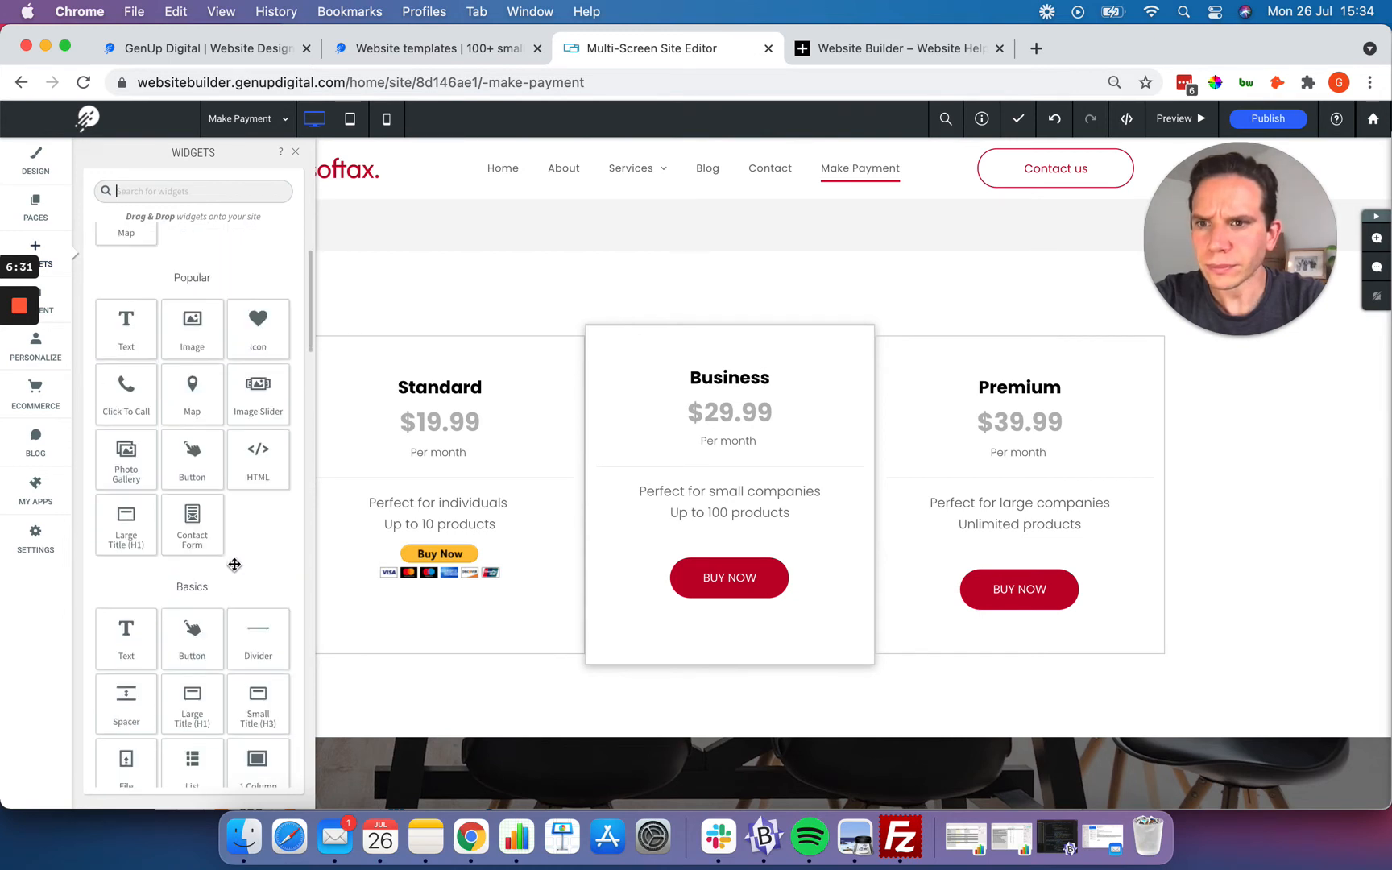
{"action": "scroll", "coordinate": [233, 565], "scroll_direction": "down", "scroll_amount": 6}
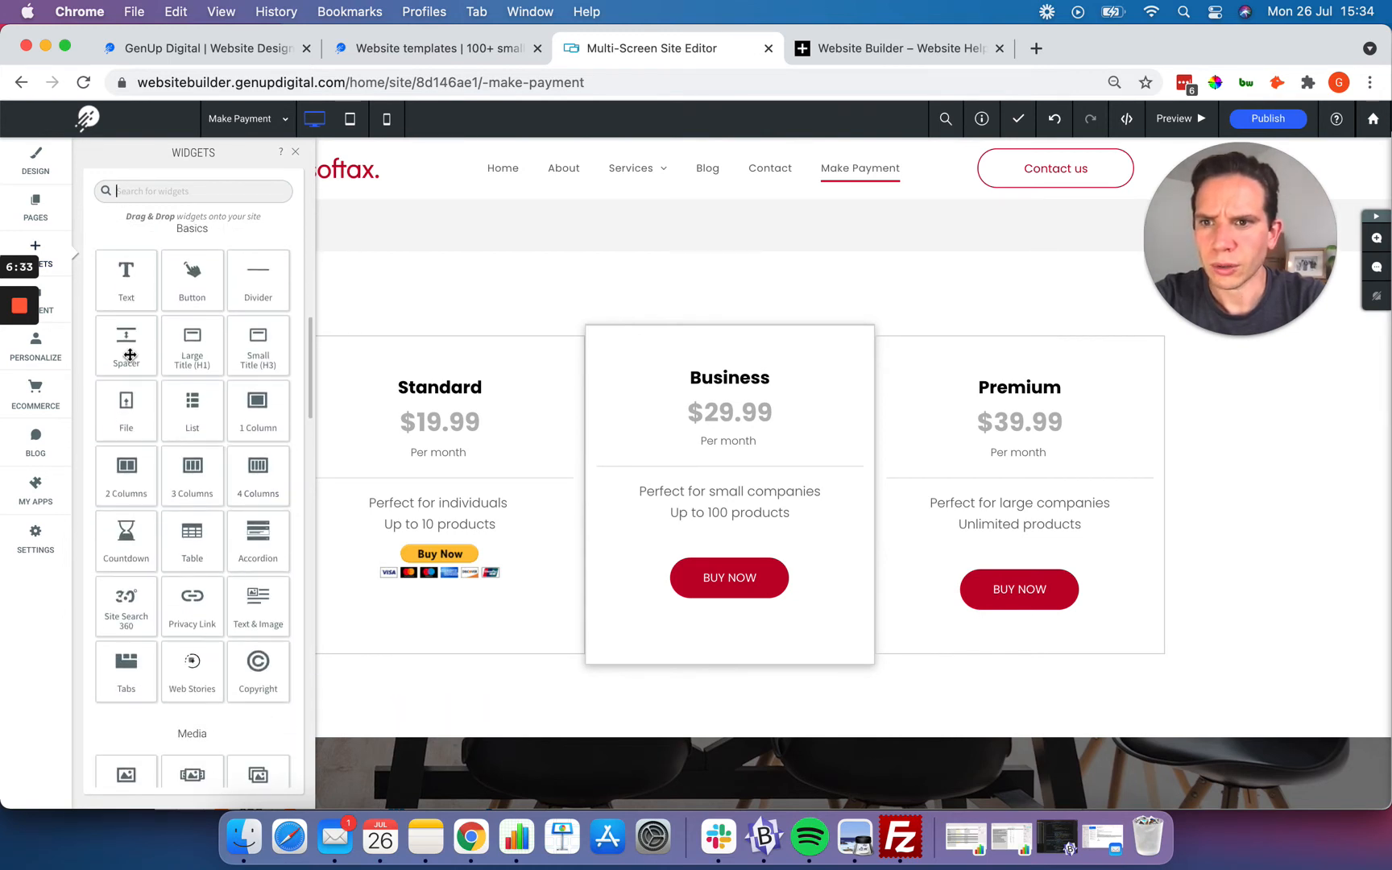
{"action": "left_click_drag", "start_coordinate": [129, 337], "coordinate": [446, 558]}
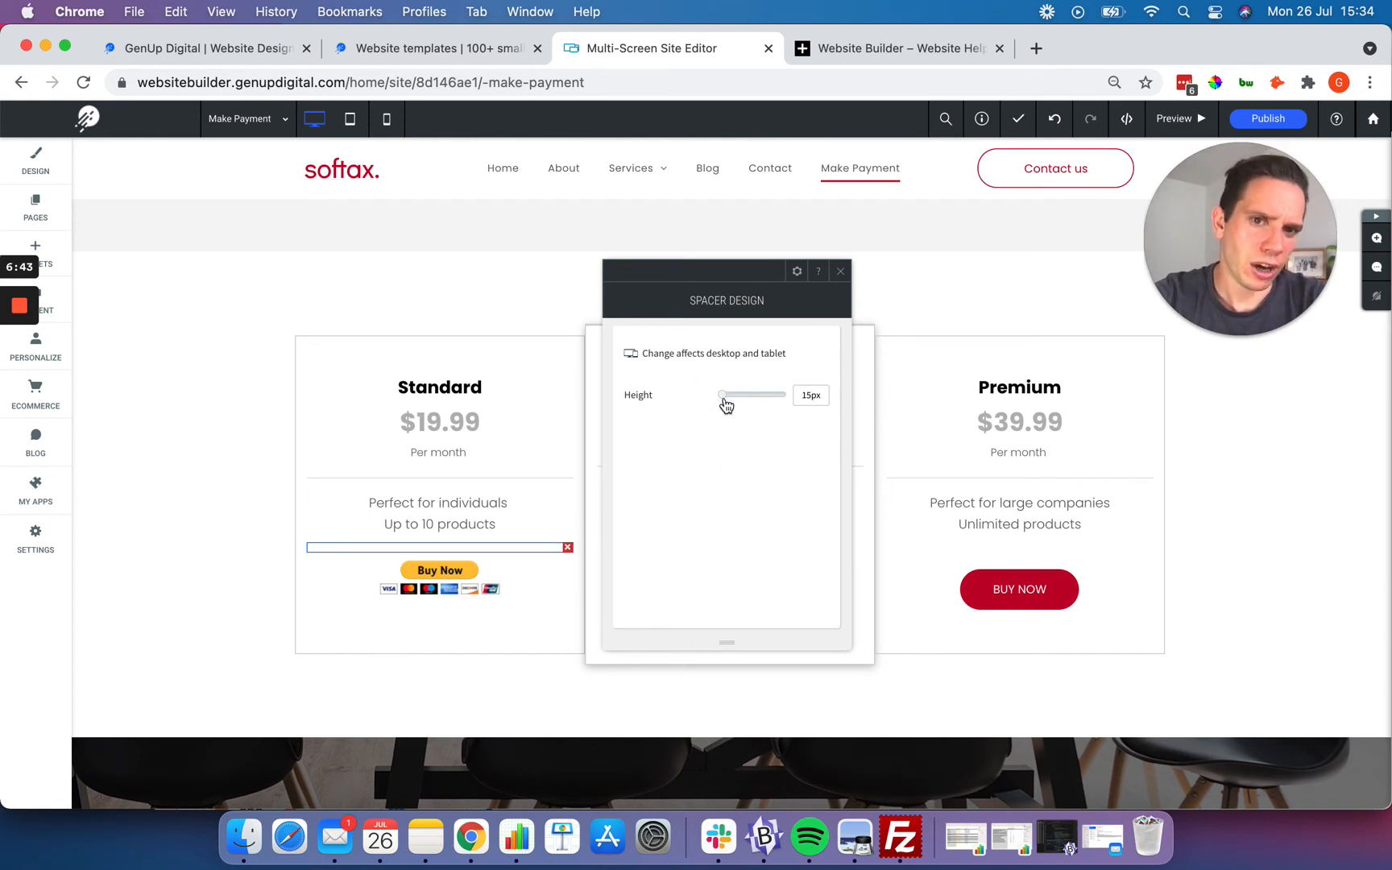
{"action": "left_click_drag", "start_coordinate": [722, 403], "coordinate": [732, 399]}
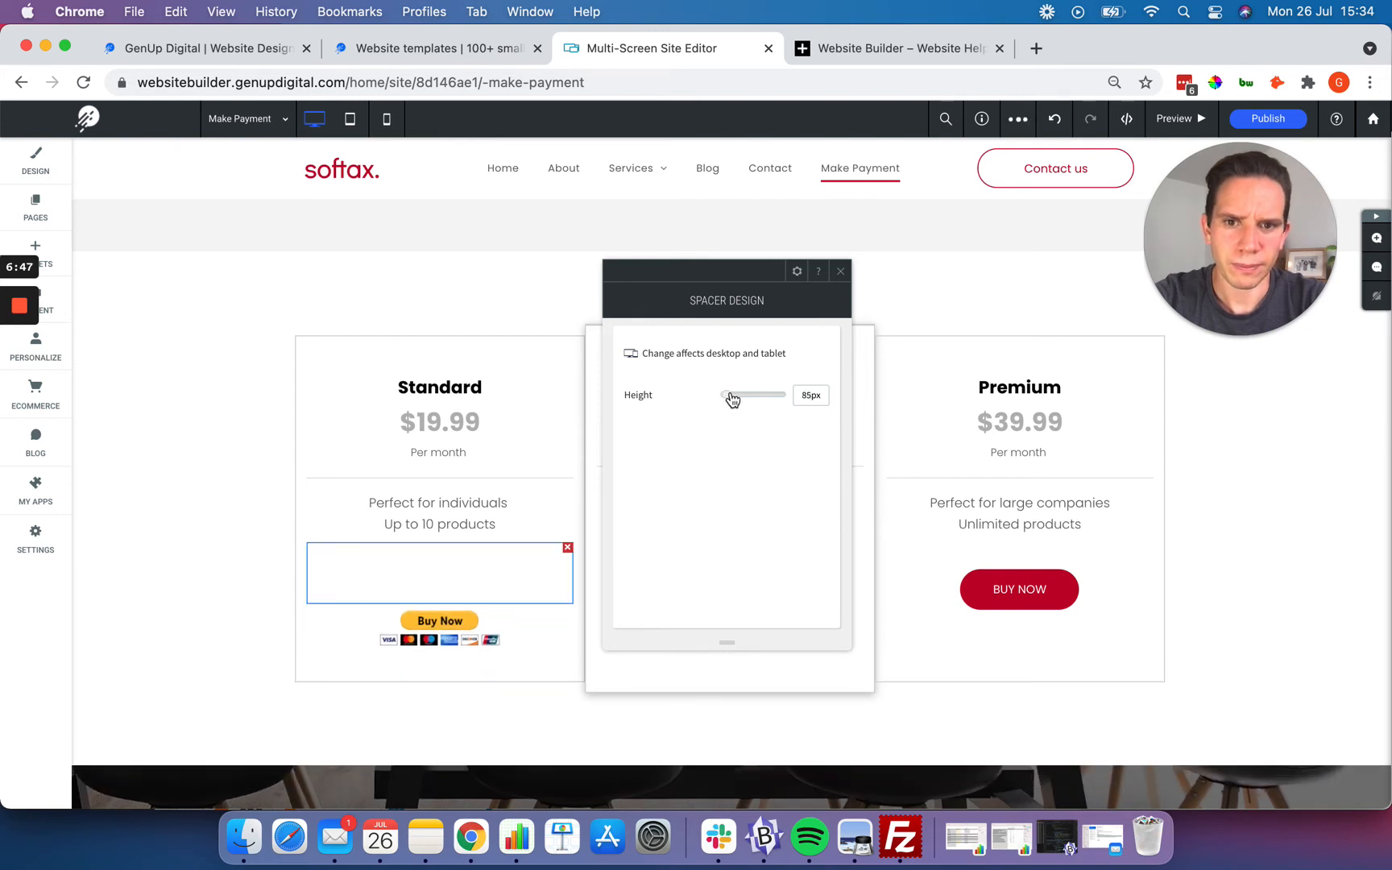
{"action": "left_click", "coordinate": [841, 273]}
- Reduce the height of the spacer above the PayPal button to 55 px
{"action": "left_click", "coordinate": [438, 572]}
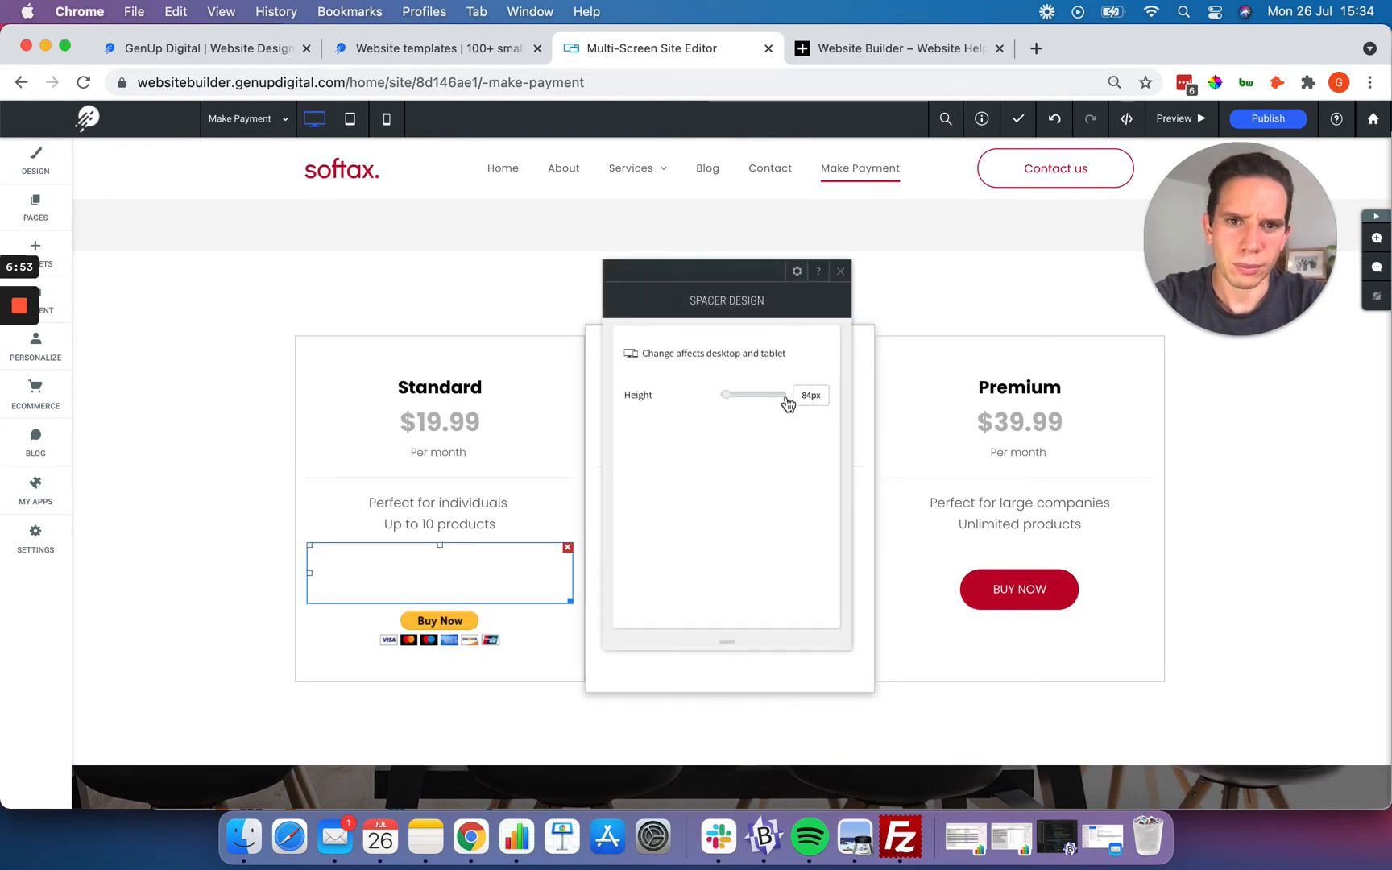
{"action": "key", "text": "Down"}
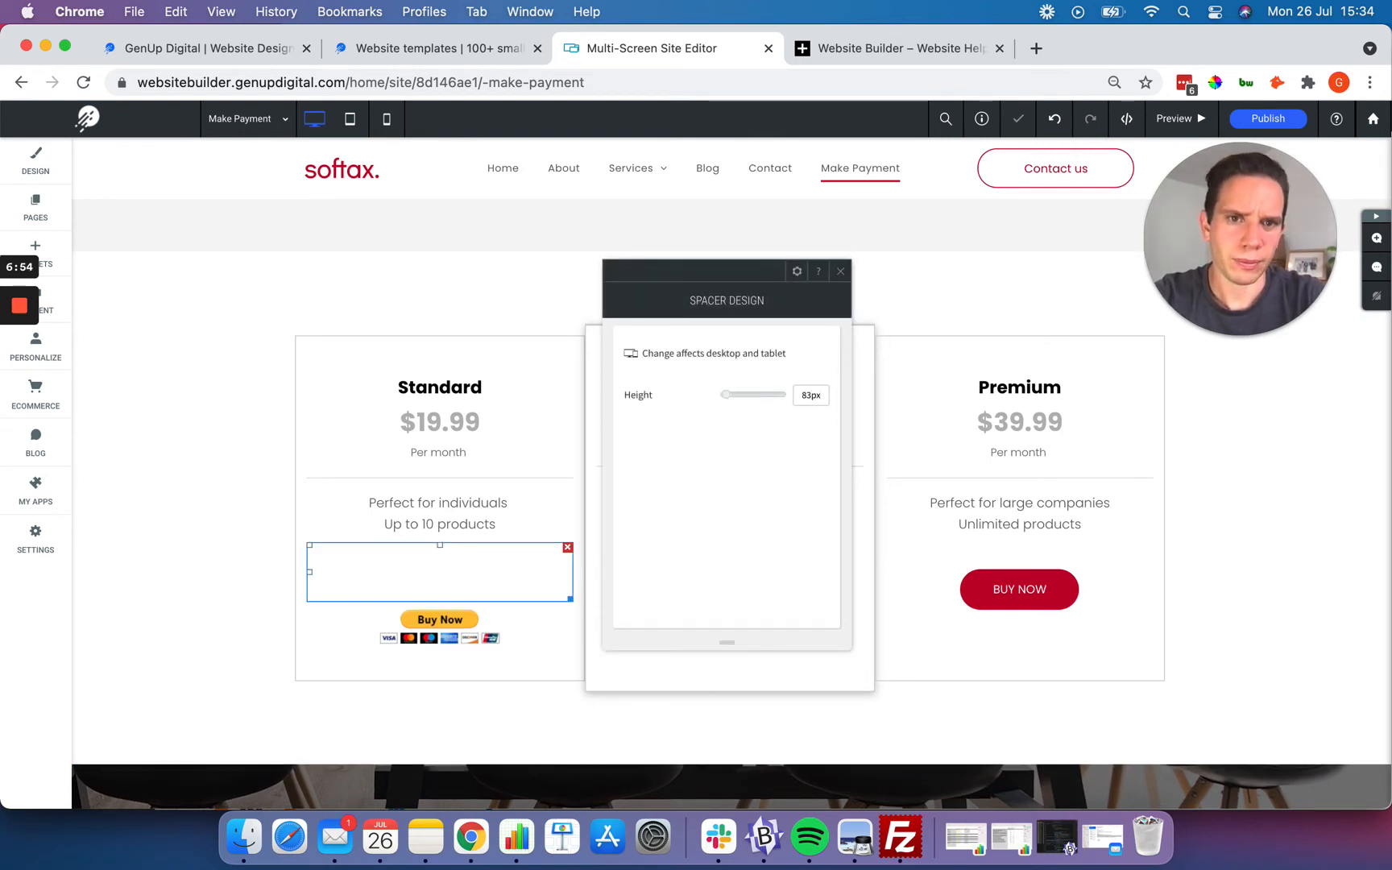
{"action": "key", "text": "Down"}
{"action": "key", "text": "Down"}
{"action": "key", "text": "Down"}
{"action": "key", "text": "Down"}
{"action": "key", "text": "Down"}
{"action": "key", "text": "Down"}
{"action": "key", "text": "Down"}
{"action": "key", "text": "Down"}
{"action": "key", "text": "Down"}
{"action": "key", "text": "Down"}
{"action": "key", "text": "Down"}
{"action": "key", "text": "Down"}
{"action": "key", "text": "Down"}
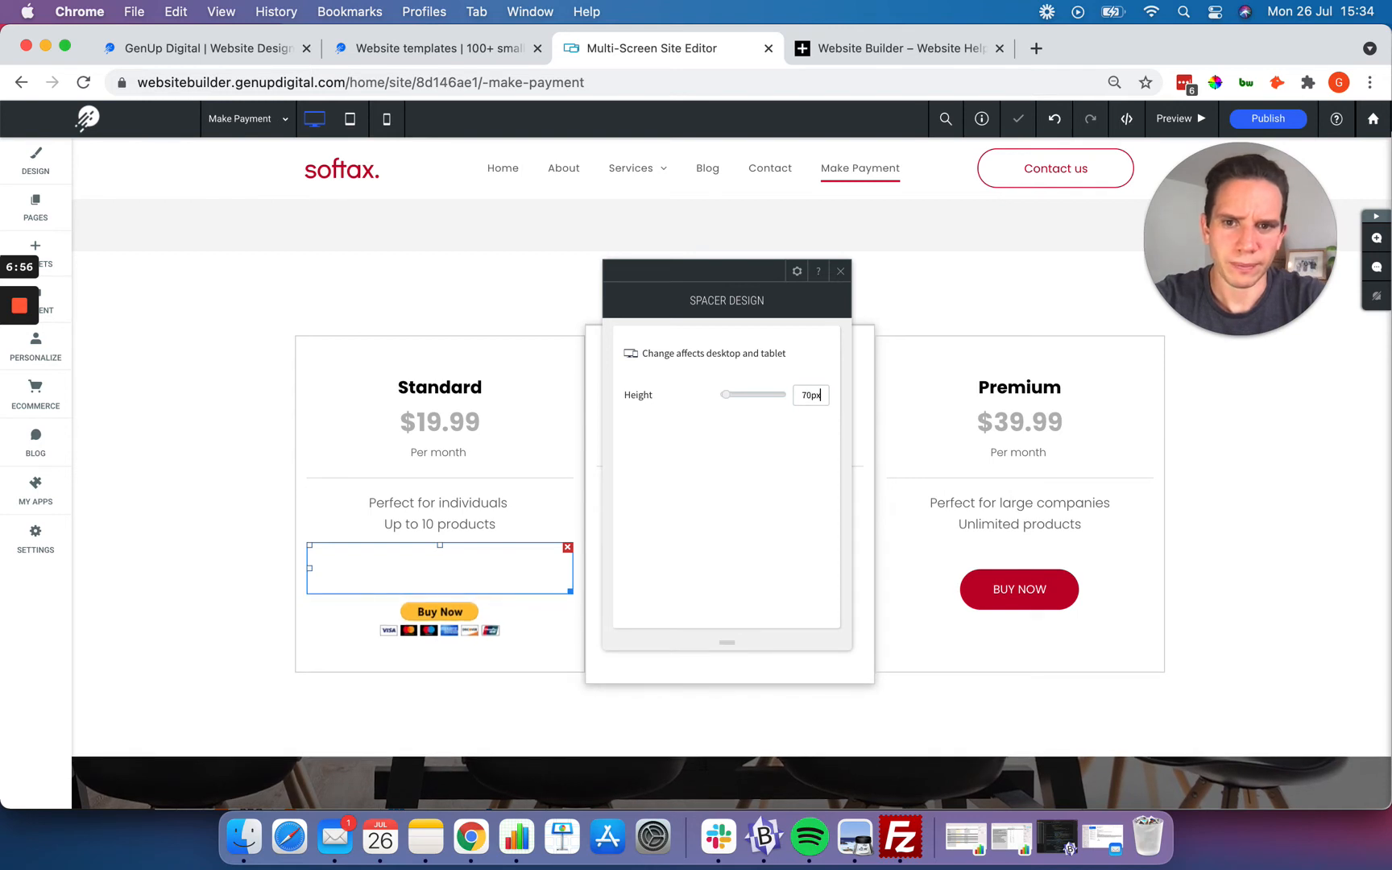
{"action": "key", "text": "Down"}
{"action": "key", "text": "Down"}
{"action": "key", "text": "Down"}
{"action": "key", "text": "Down"}
{"action": "key", "text": "Down"}
{"action": "key", "text": "Down"}
{"action": "key", "text": "Down"}
{"action": "key", "text": "Down"}
{"action": "key", "text": "Down"}
{"action": "key", "text": "Down"}
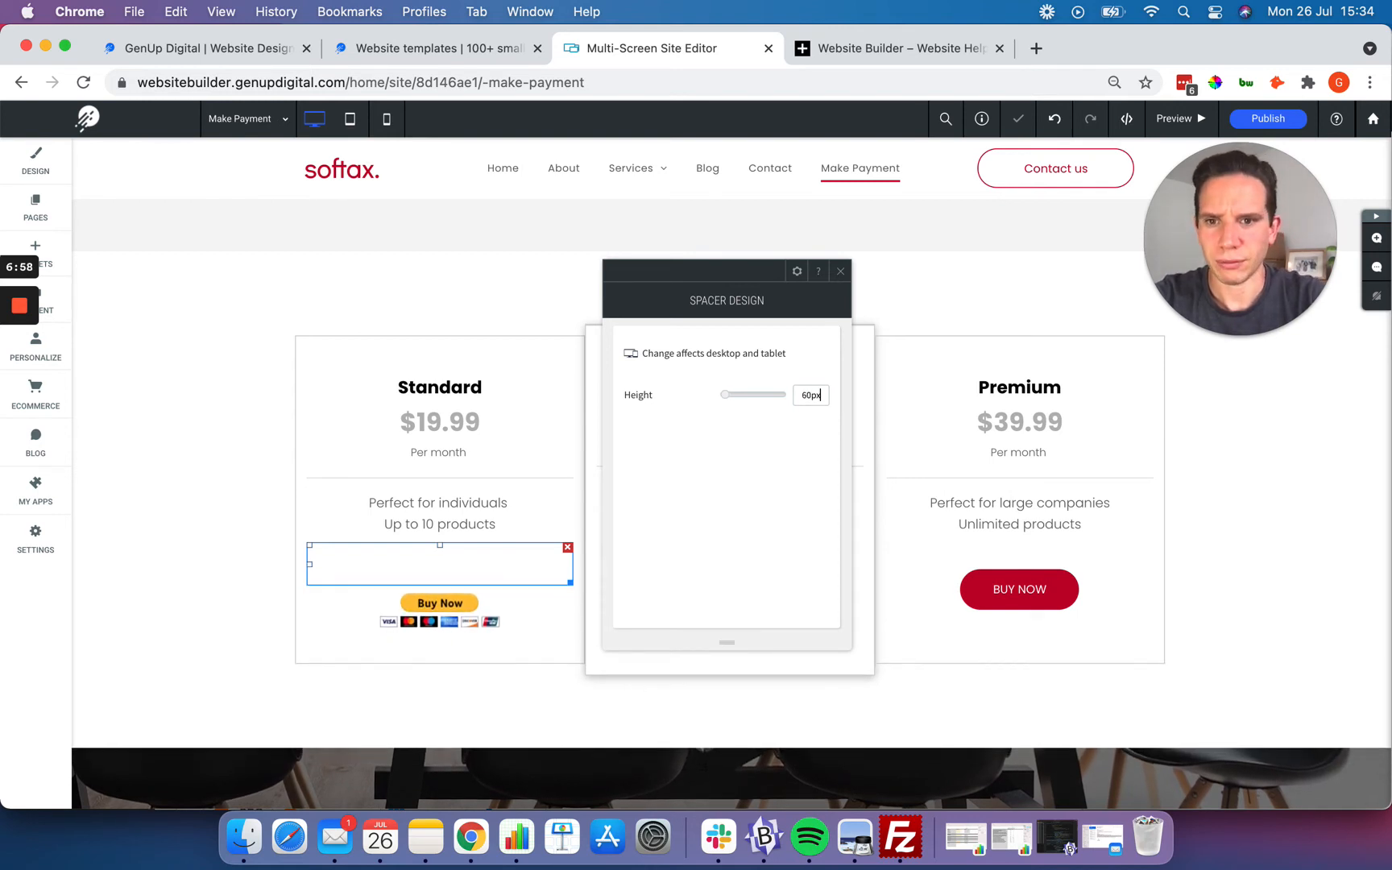
{"action": "key", "text": "Down"}
{"action": "key", "text": "Down"}
{"action": "key", "text": "Down"}
{"action": "key", "text": "Down"}
{"action": "key", "text": "Down"}
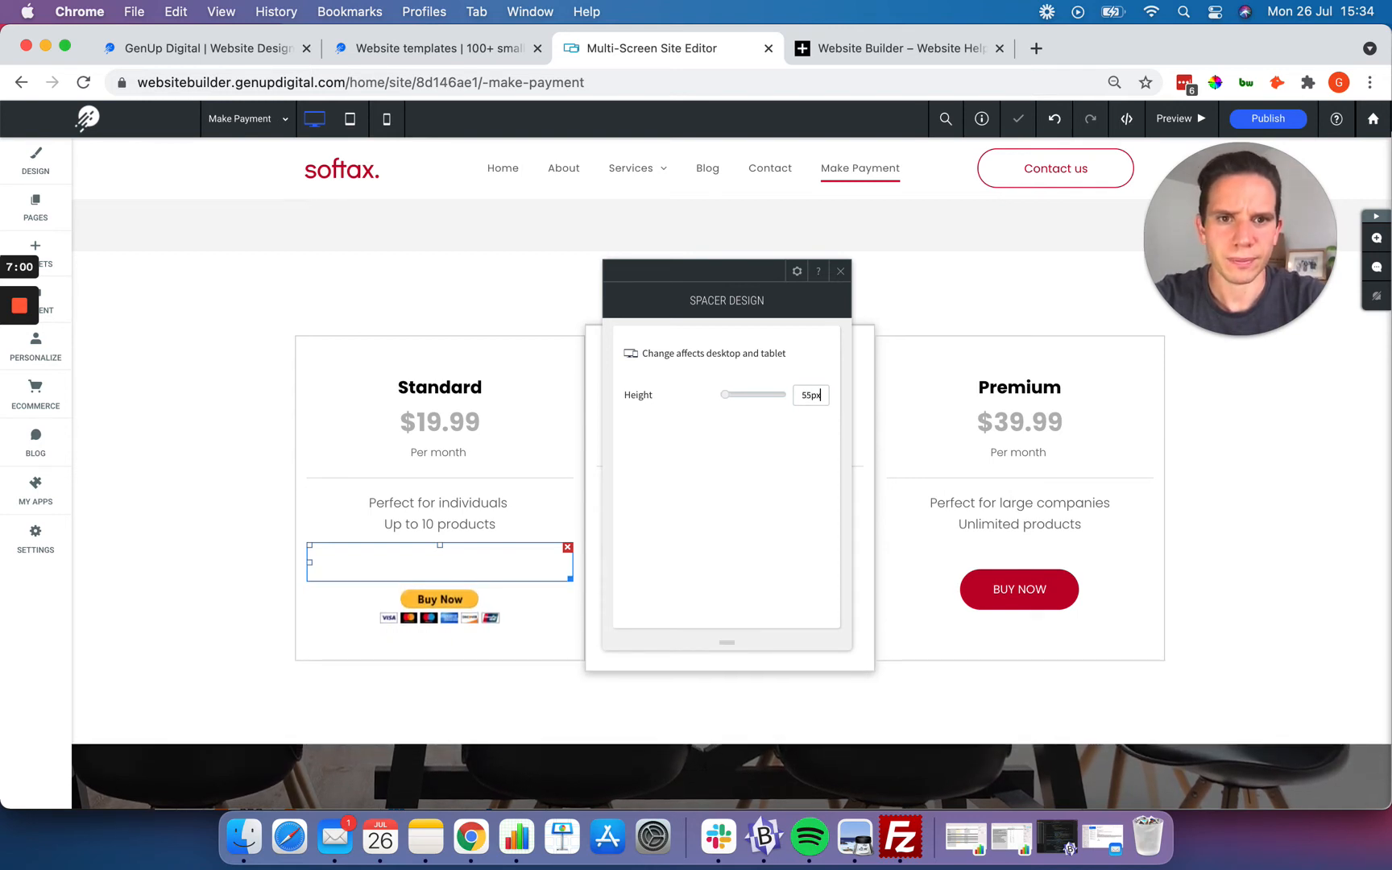
- Close the spacer's design settings and review the Make Payment page from its banner through the pricing cards to the footer
{"action": "left_click", "coordinate": [840, 271]}
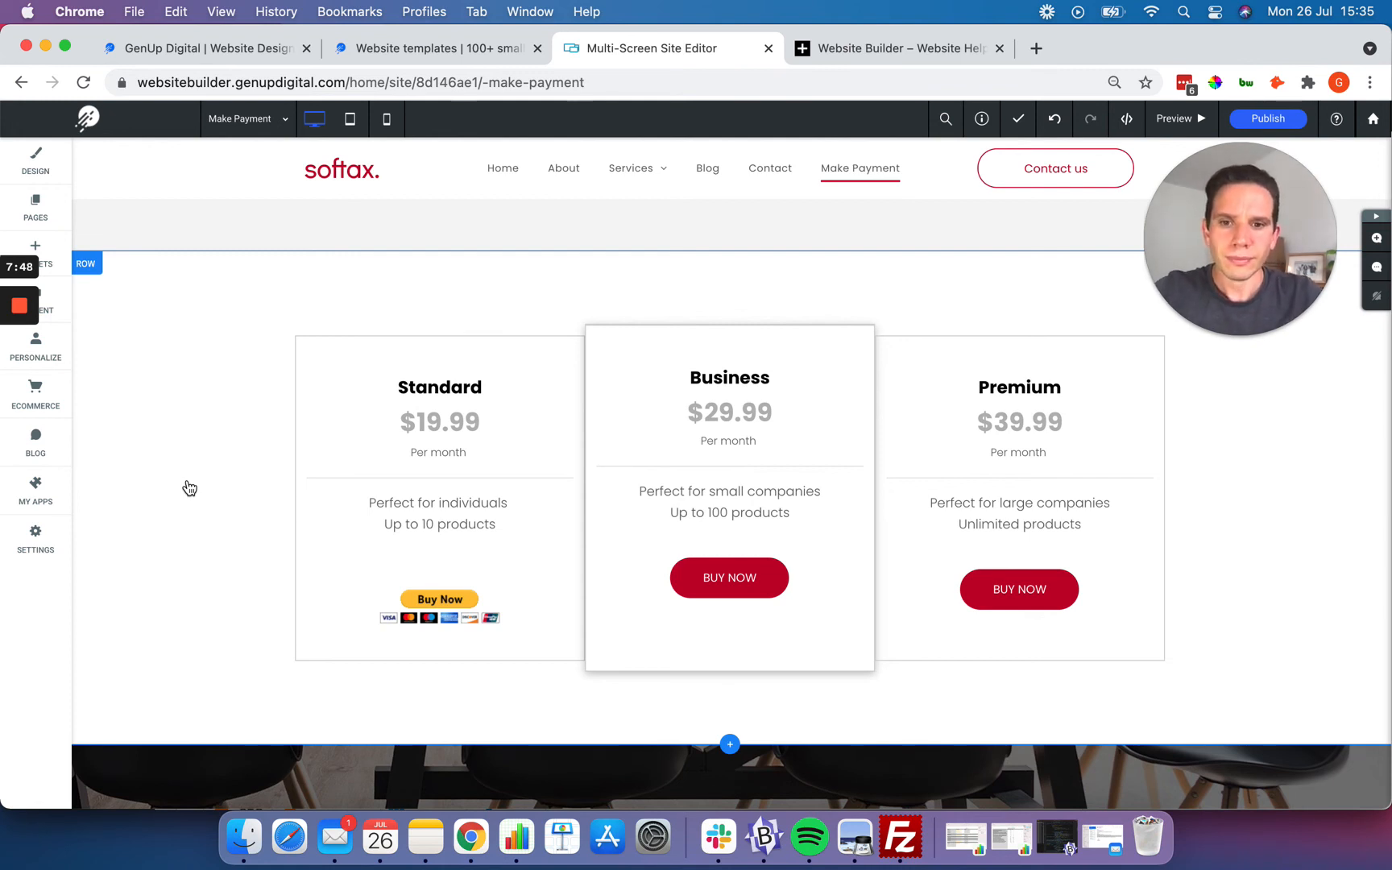
{"action": "left_click", "coordinate": [440, 603]}
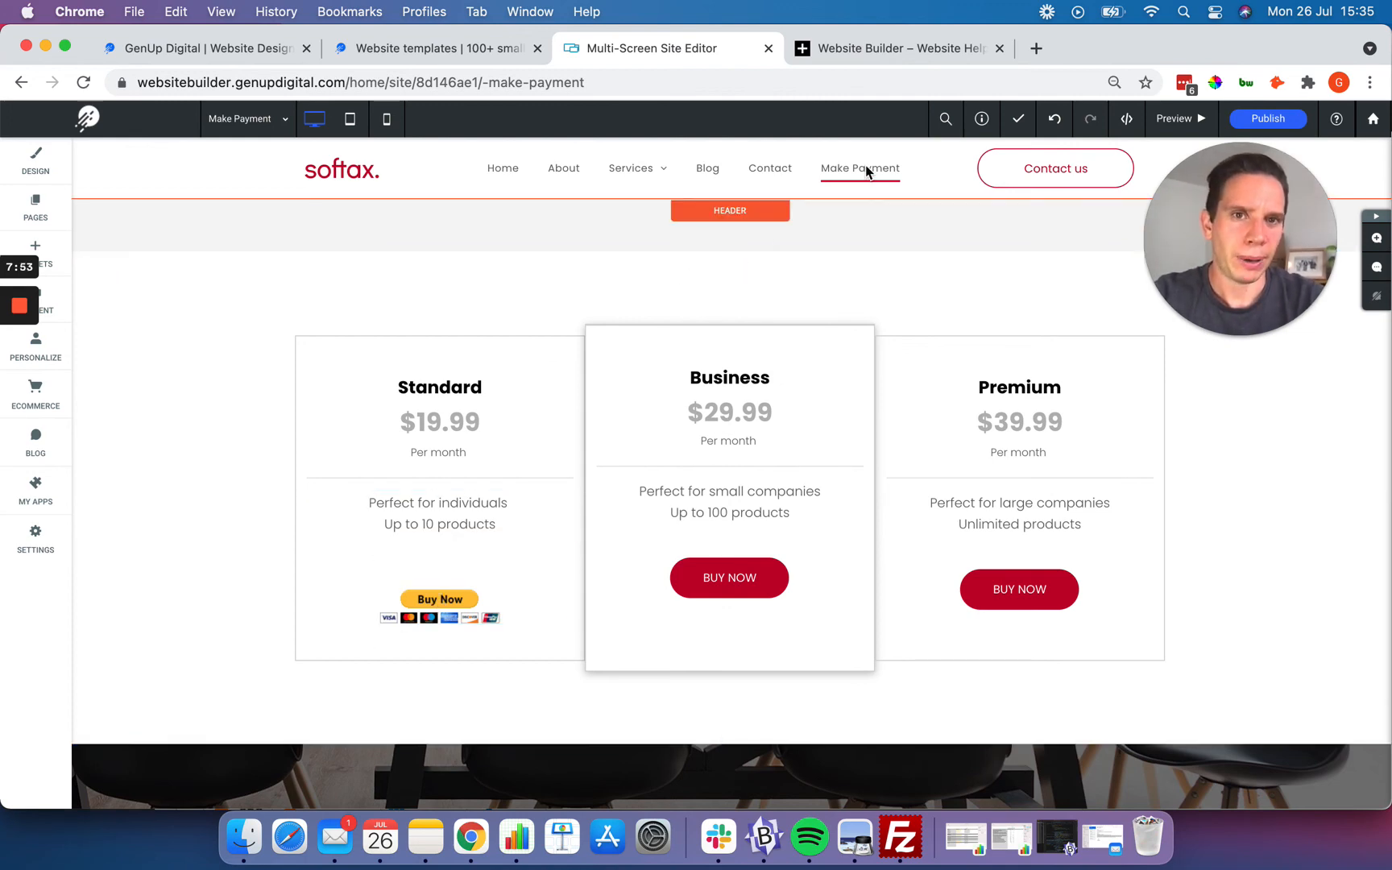
{"action": "scroll", "coordinate": [520, 308], "scroll_direction": "up", "scroll_amount": 10}
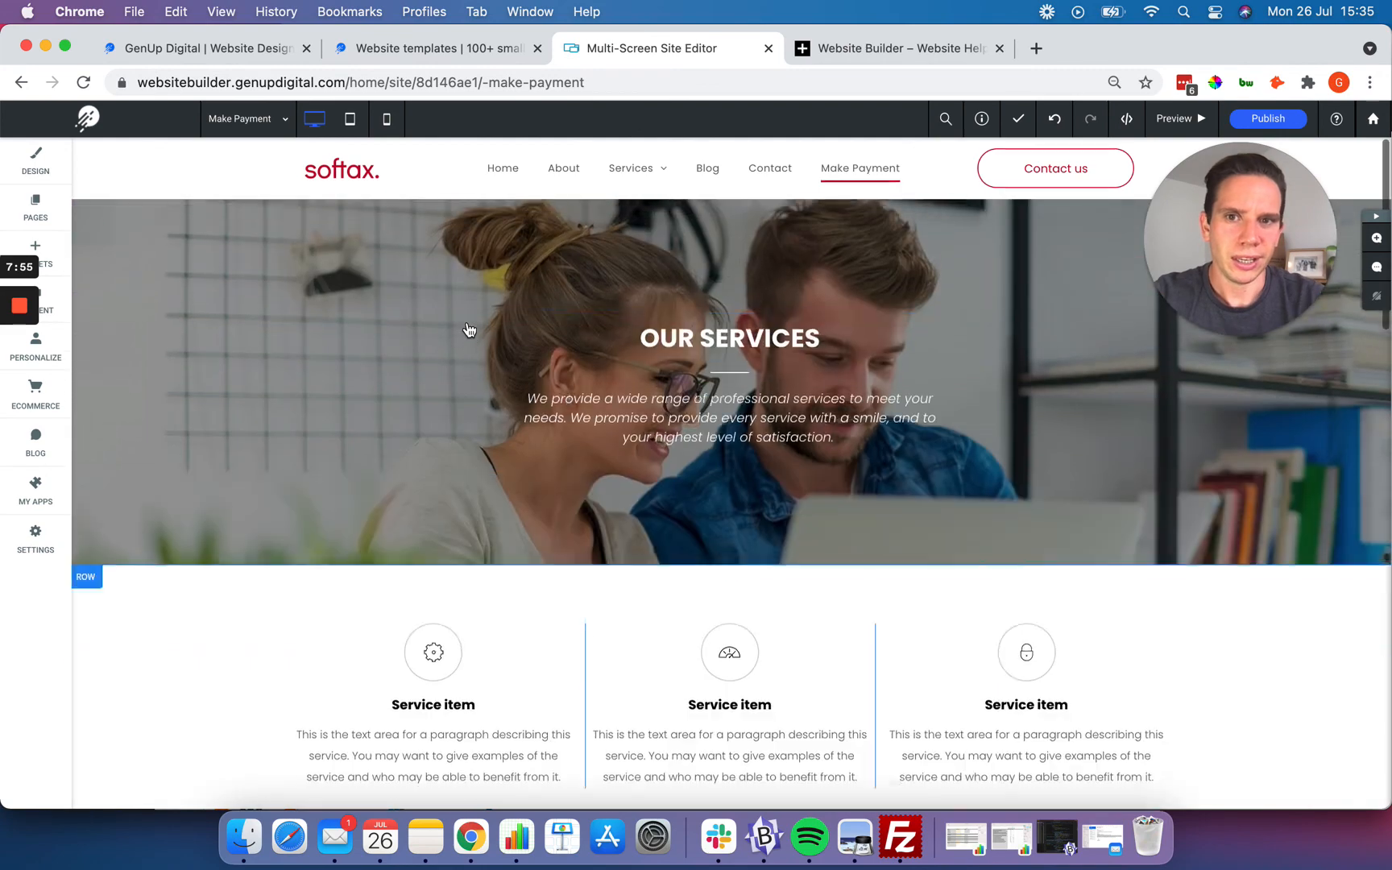
{"action": "scroll", "coordinate": [468, 328], "scroll_direction": "down", "scroll_amount": 15}
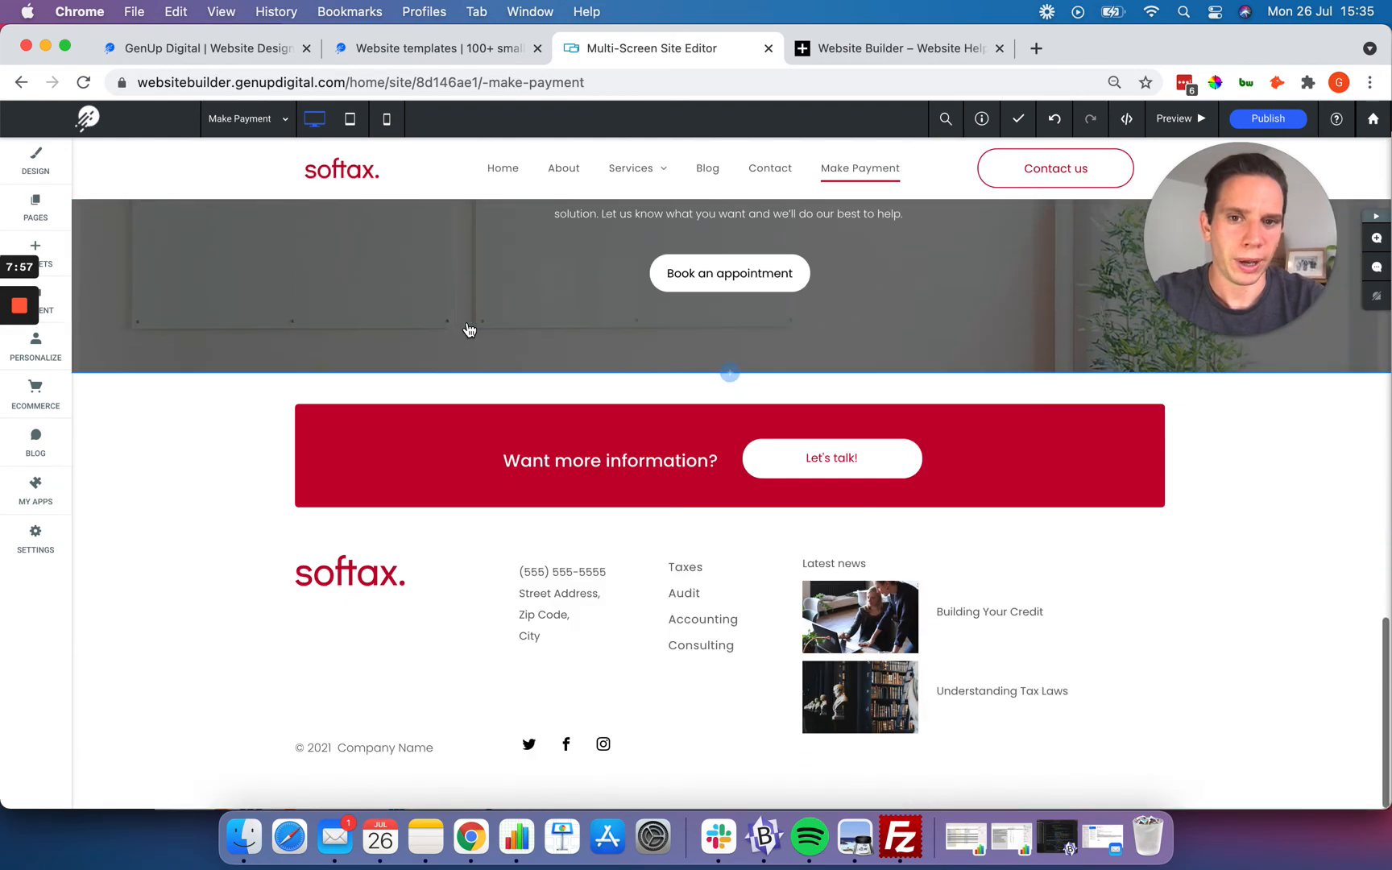
{"action": "scroll", "coordinate": [439, 564], "scroll_direction": "up", "scroll_amount": 5}
{"action": "scroll", "coordinate": [436, 500], "scroll_direction": "down", "scroll_amount": 2}
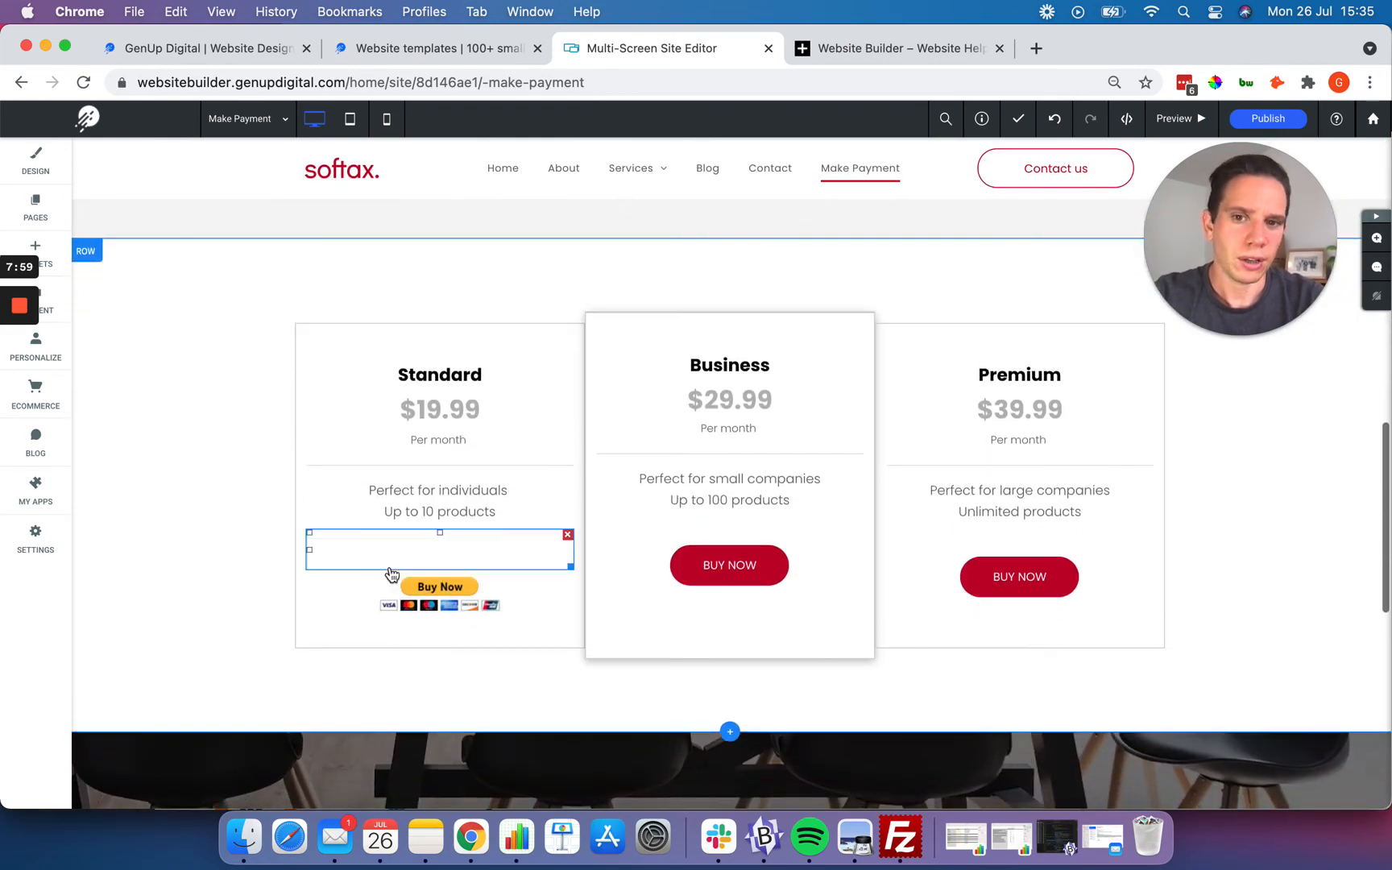
{"action": "scroll", "coordinate": [217, 442], "scroll_direction": "up", "scroll_amount": 4}
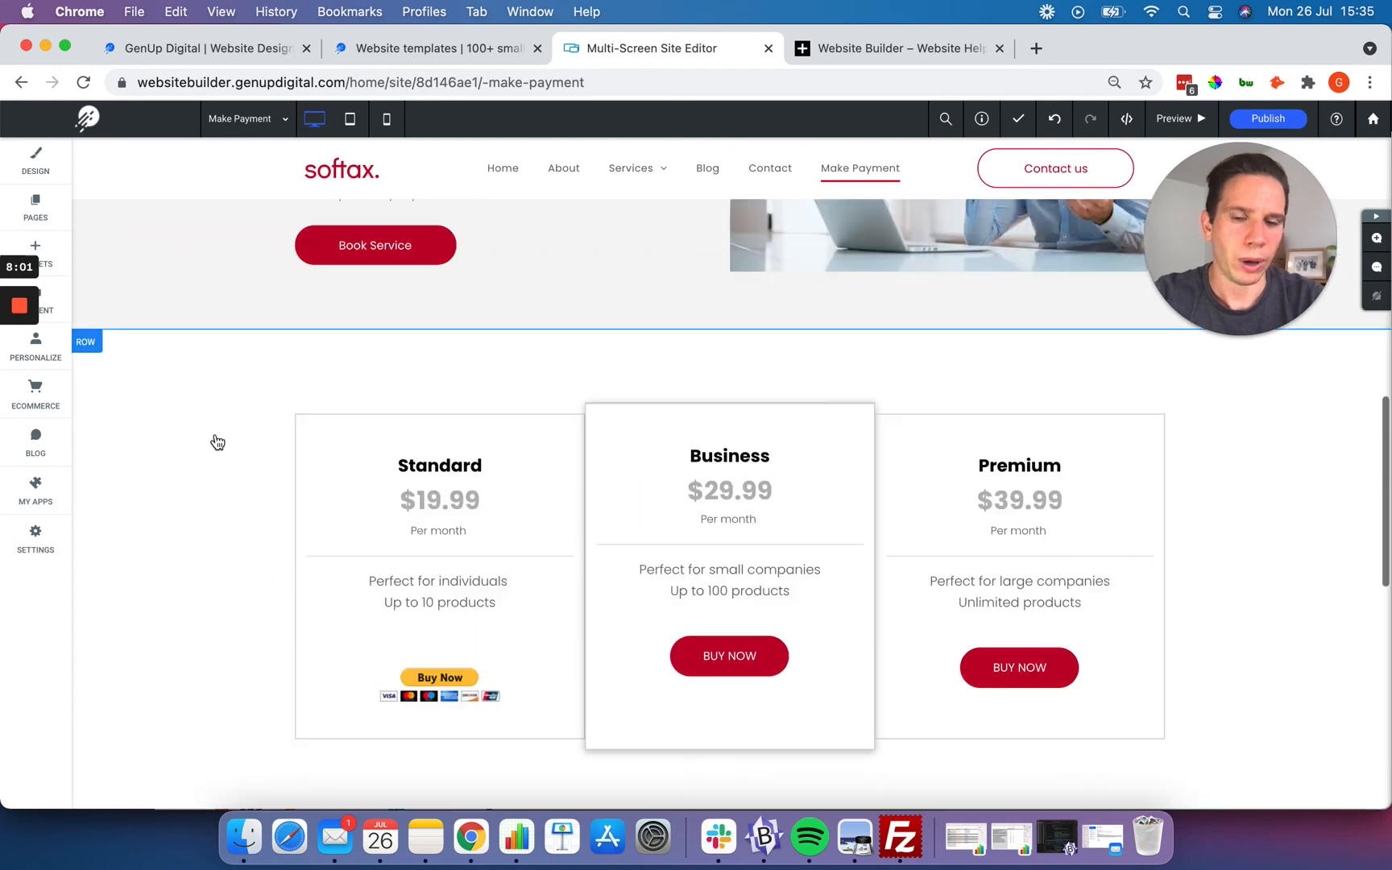
{"action": "scroll", "coordinate": [217, 441], "scroll_direction": "up", "scroll_amount": 8}
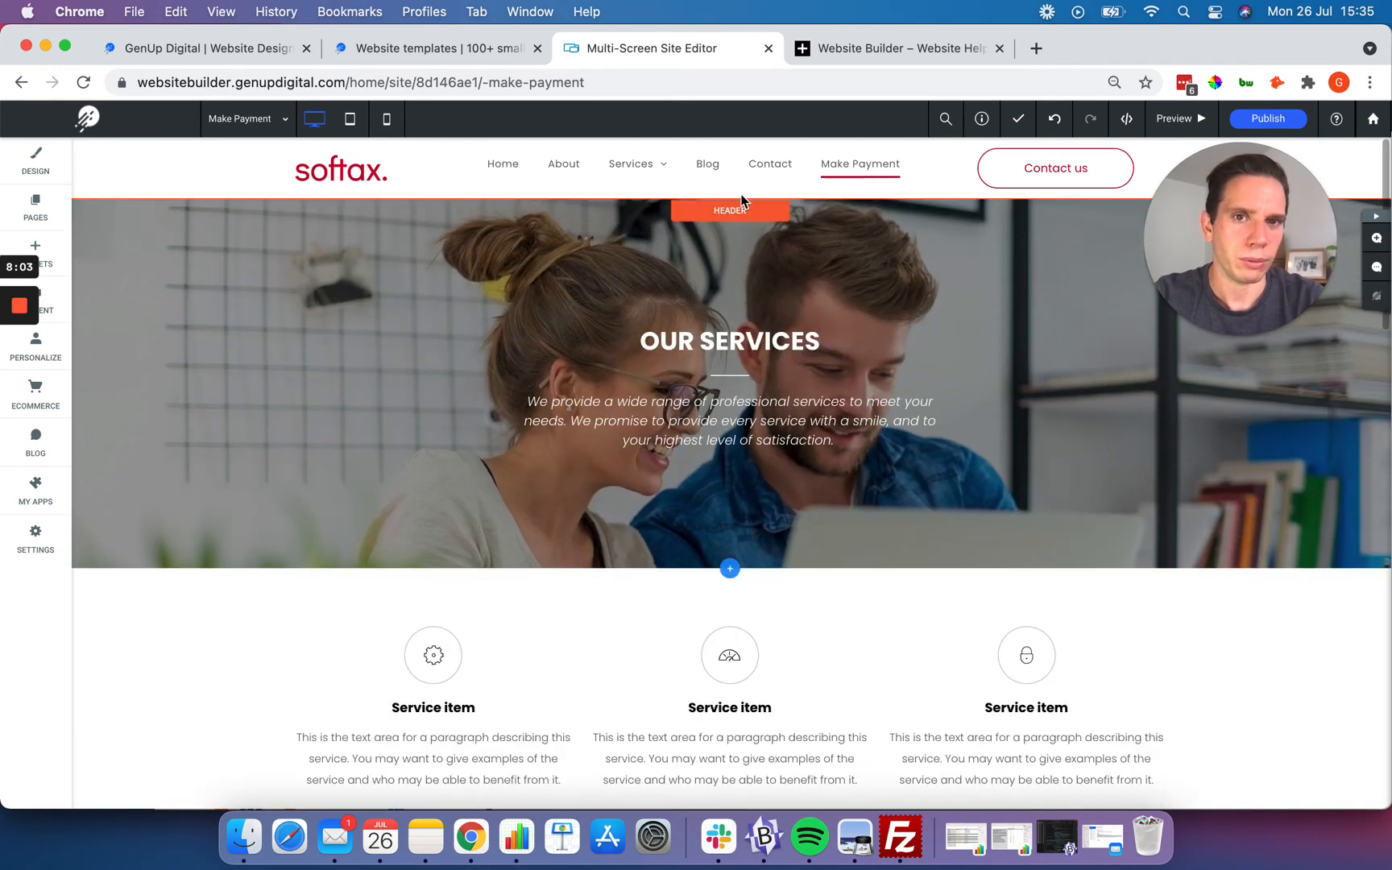
- Open the Contact page and look through its contact details, message form, map, testimonial and footer
{"action": "left_click", "coordinate": [771, 171]}
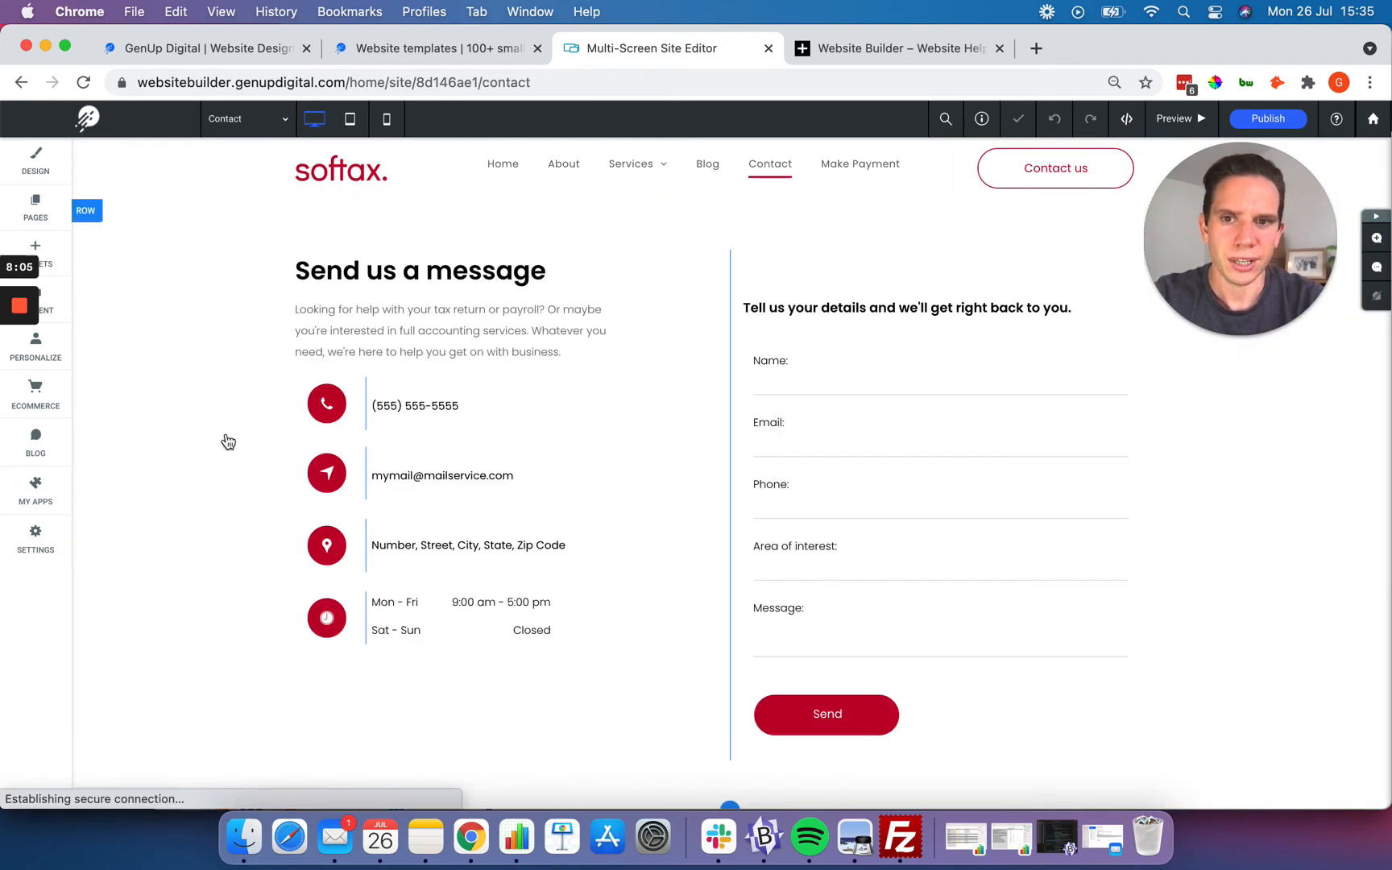
{"action": "scroll", "coordinate": [228, 442], "scroll_direction": "down", "scroll_amount": 6}
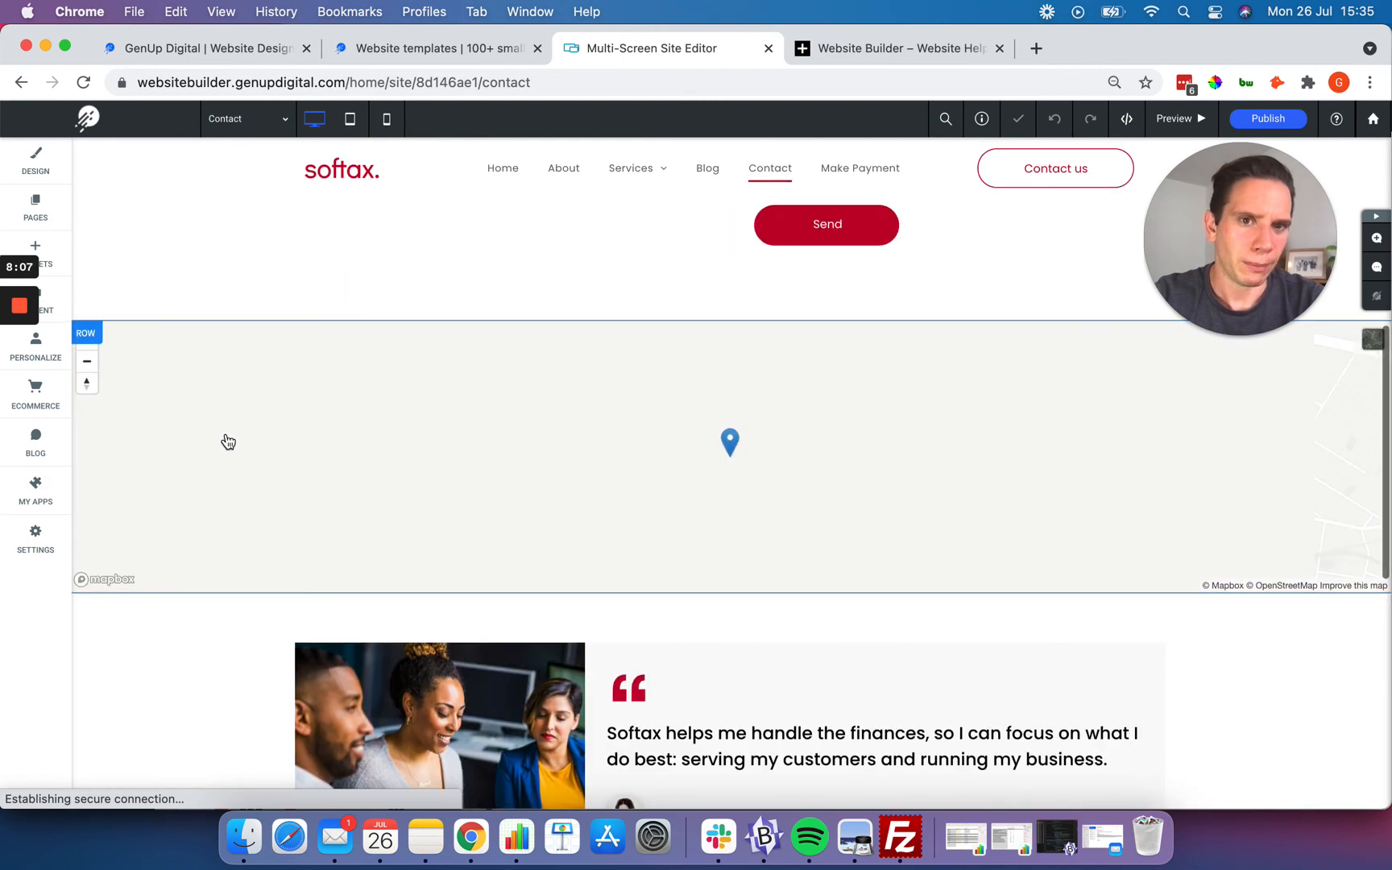
{"action": "scroll", "coordinate": [228, 441], "scroll_direction": "down", "scroll_amount": 6}
{"action": "scroll", "coordinate": [228, 441], "scroll_direction": "up", "scroll_amount": 12}
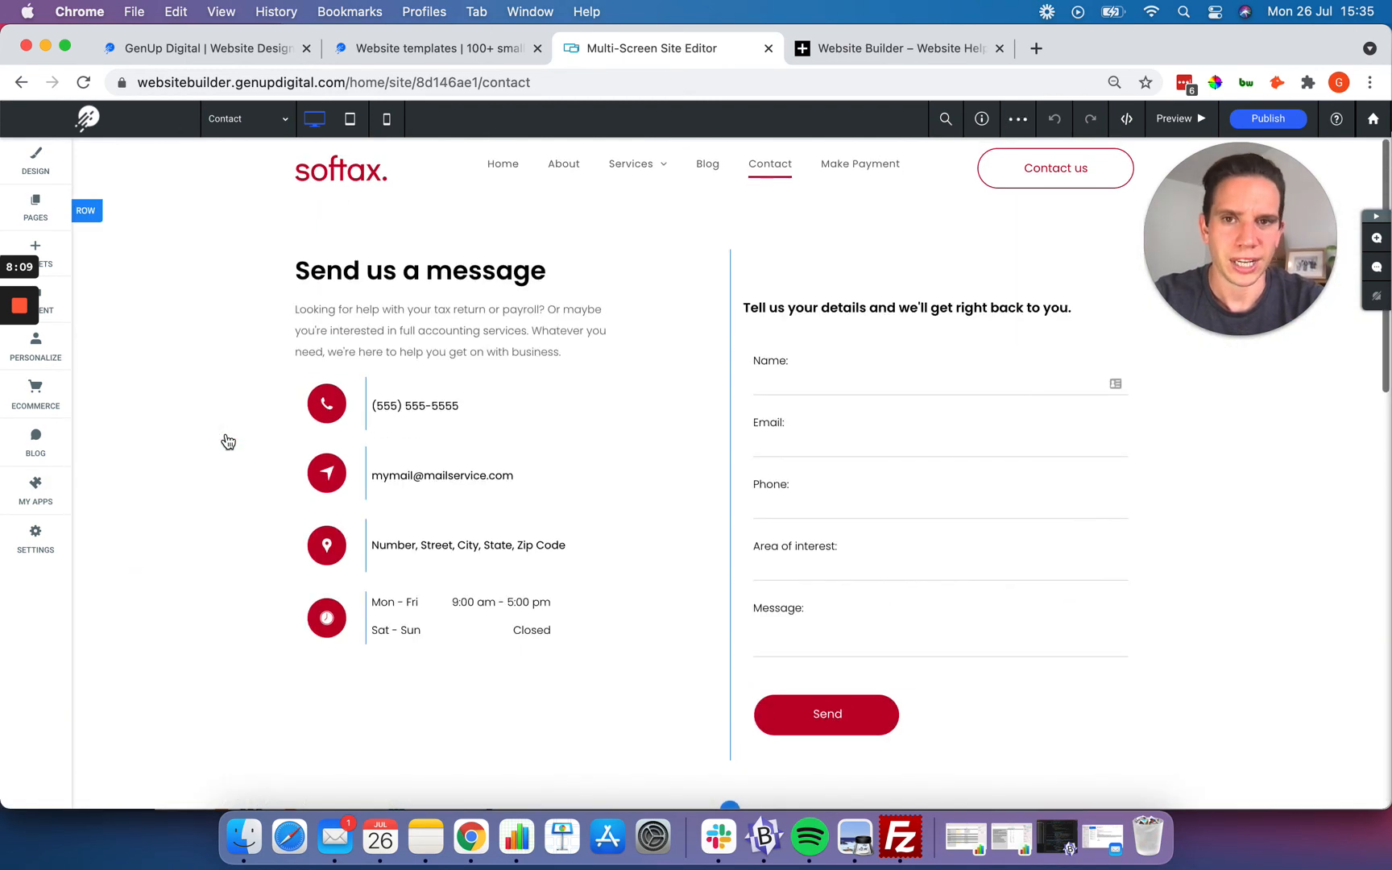
{"action": "scroll", "coordinate": [228, 442], "scroll_direction": "down", "scroll_amount": 8}
{"action": "scroll", "coordinate": [228, 441], "scroll_direction": "down", "scroll_amount": 5}
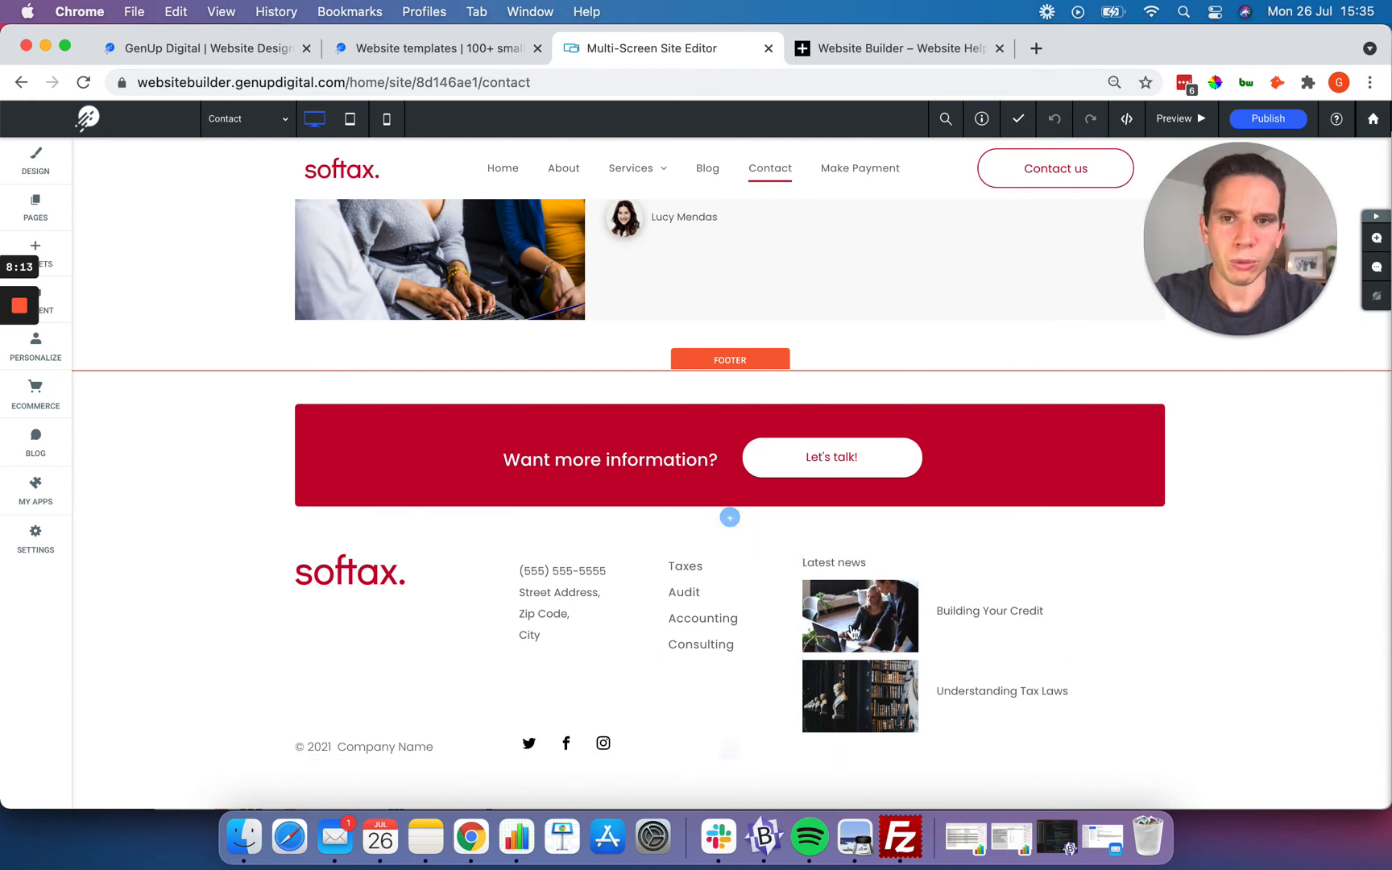
{"action": "scroll", "coordinate": [112, 590], "scroll_direction": "up", "scroll_amount": 12}
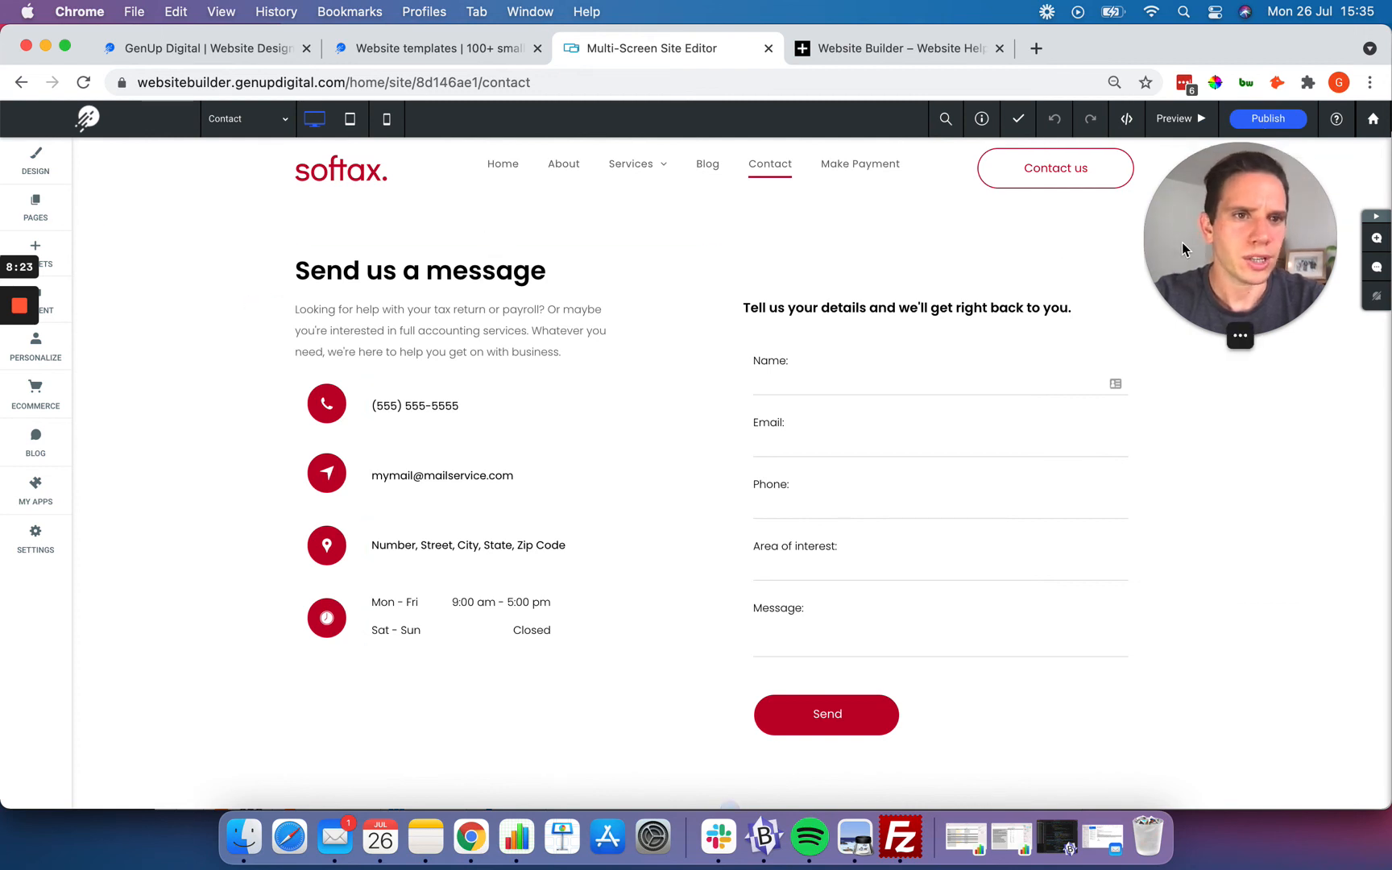
{"action": "left_click_drag", "start_coordinate": [1160, 282], "coordinate": [684, 341]}
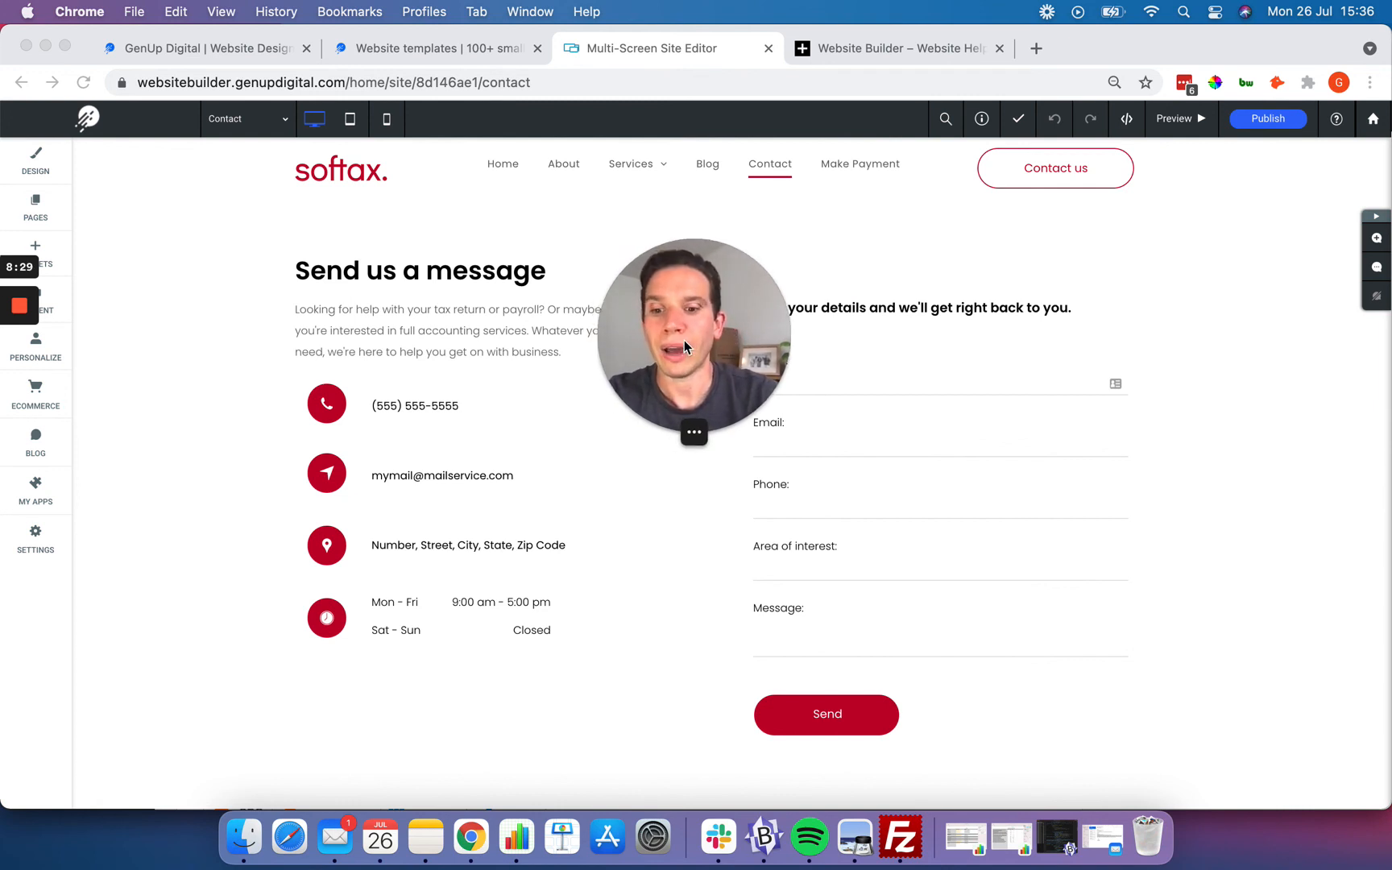